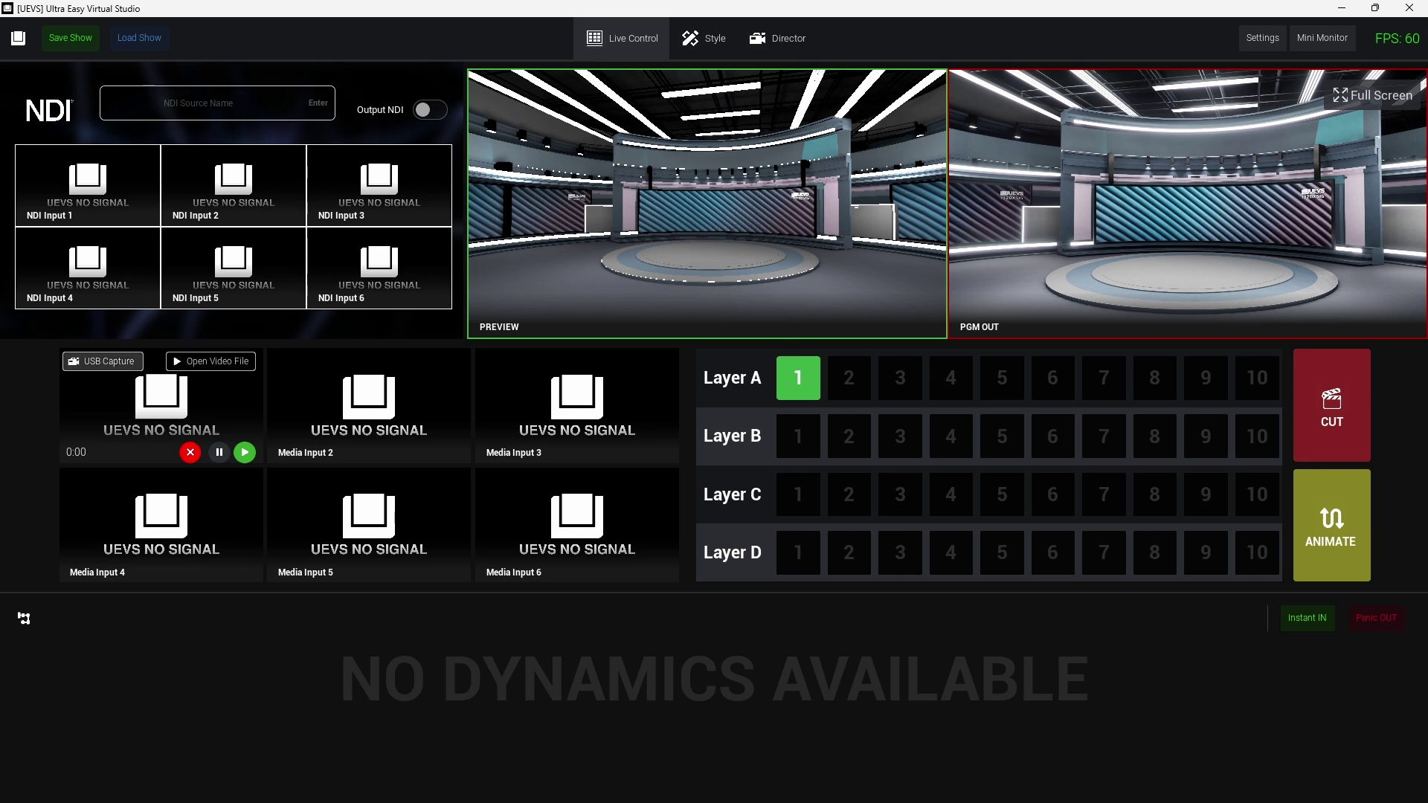
Load the USB Video capture device into Media Input 1, and clear that input again
click(103, 361)
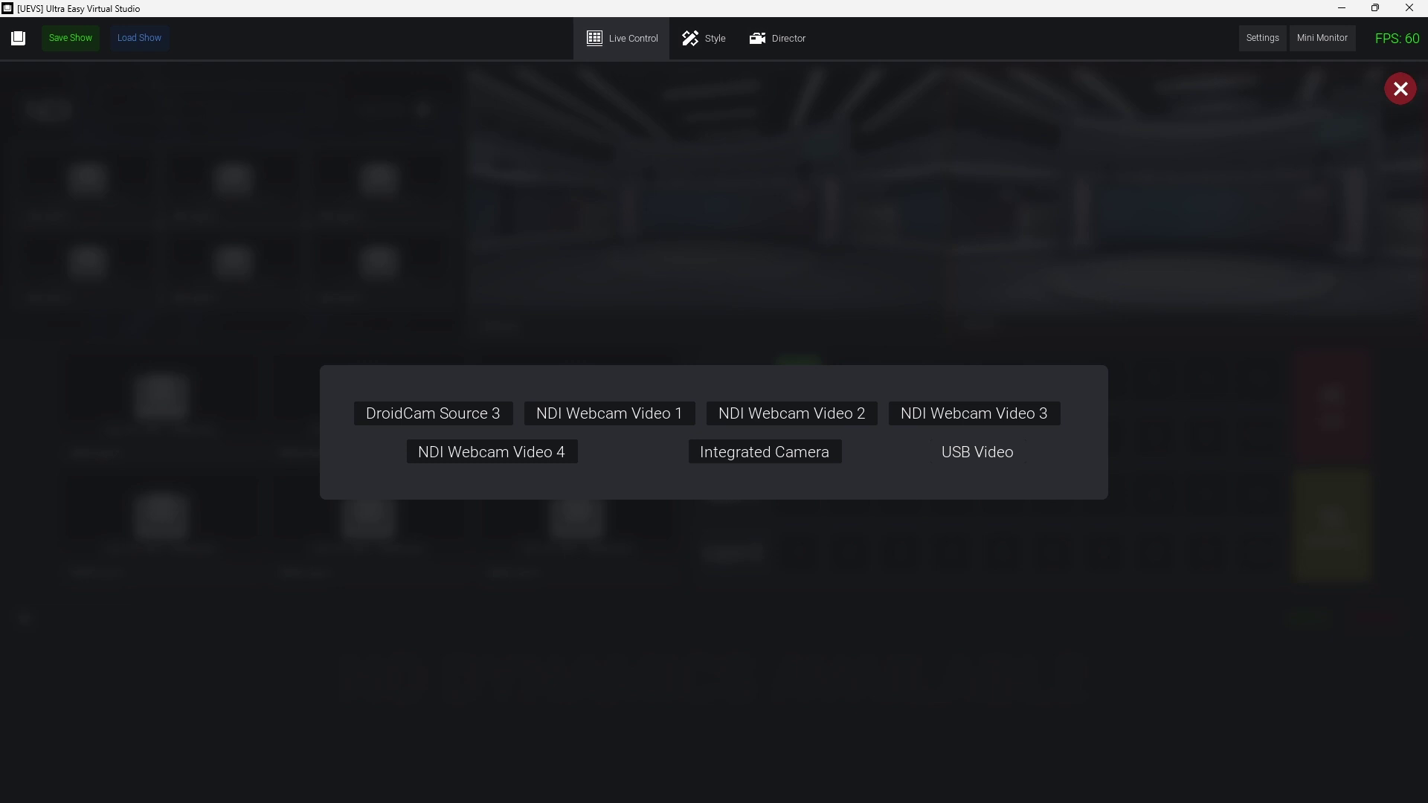
click(978, 451)
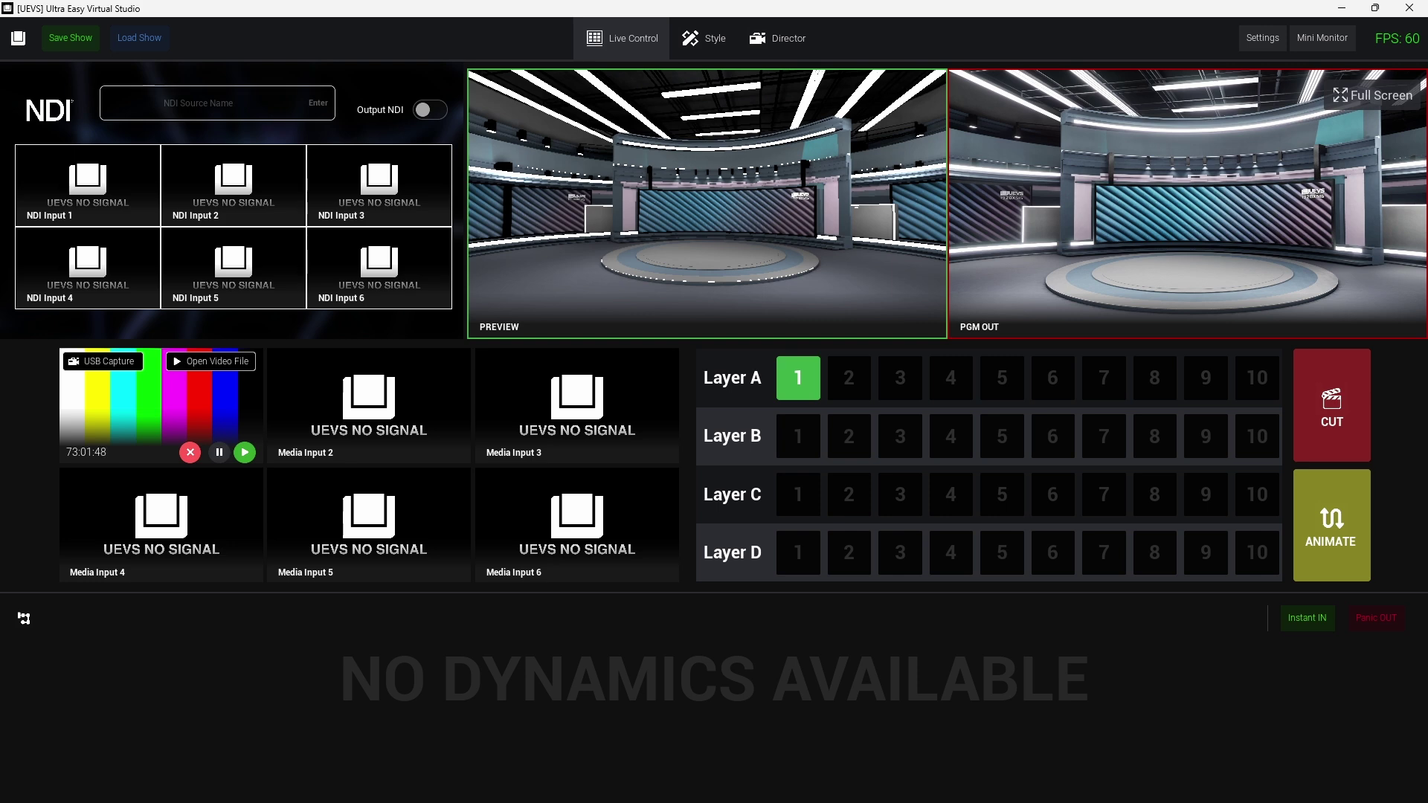
click(190, 453)
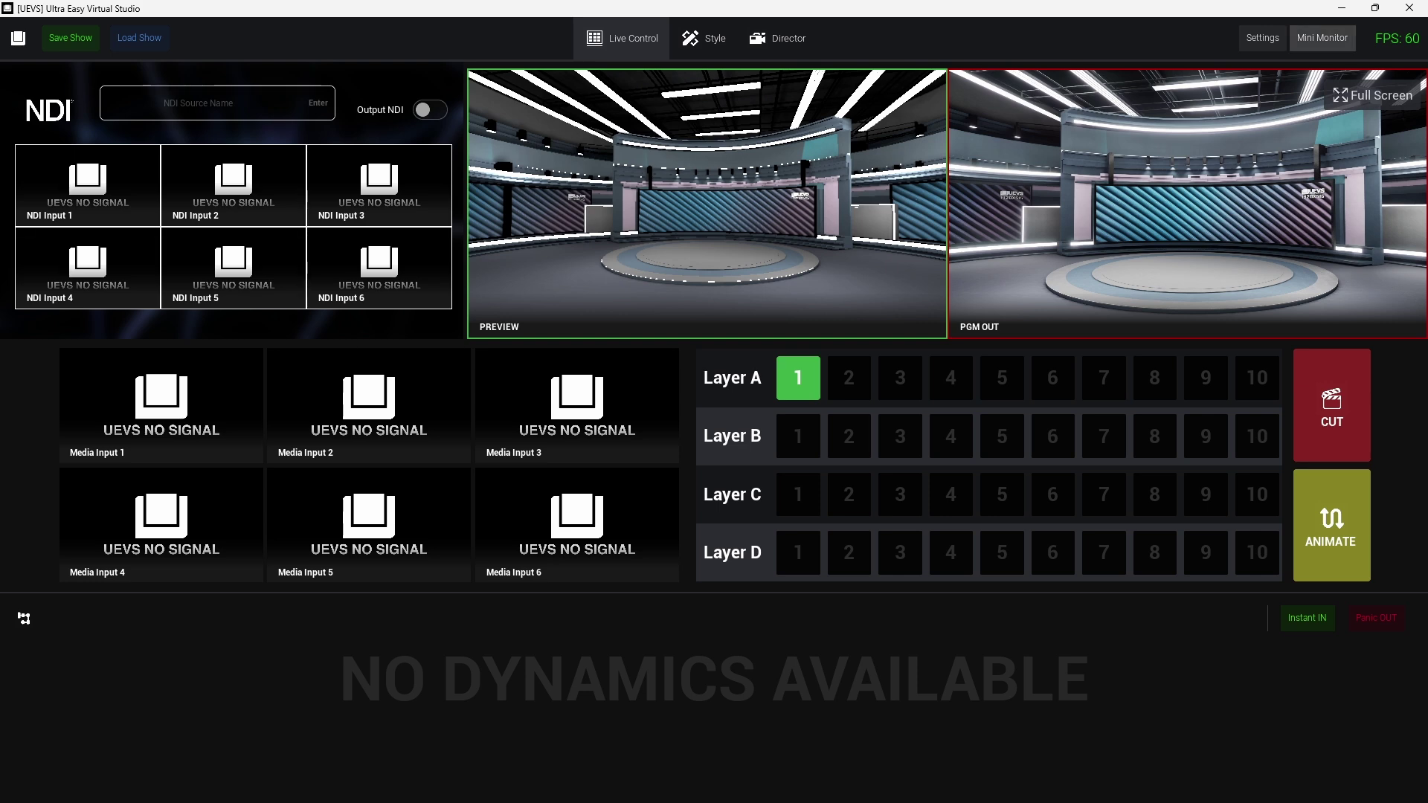
View PGM_Out, Media Input 1 and Media Input 2 in the mini monitor, return it to PGM_Out, and close it
click(1322, 37)
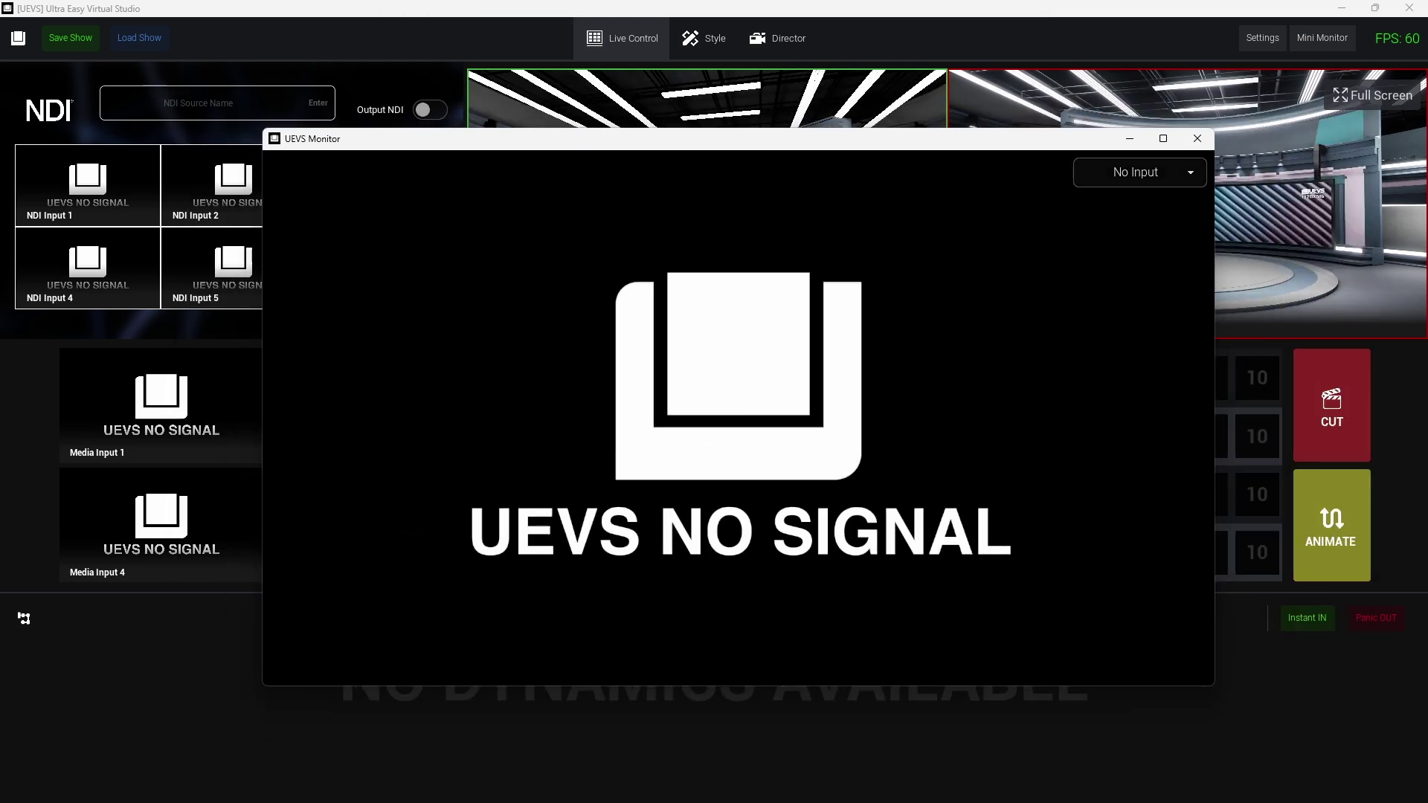
click(1139, 171)
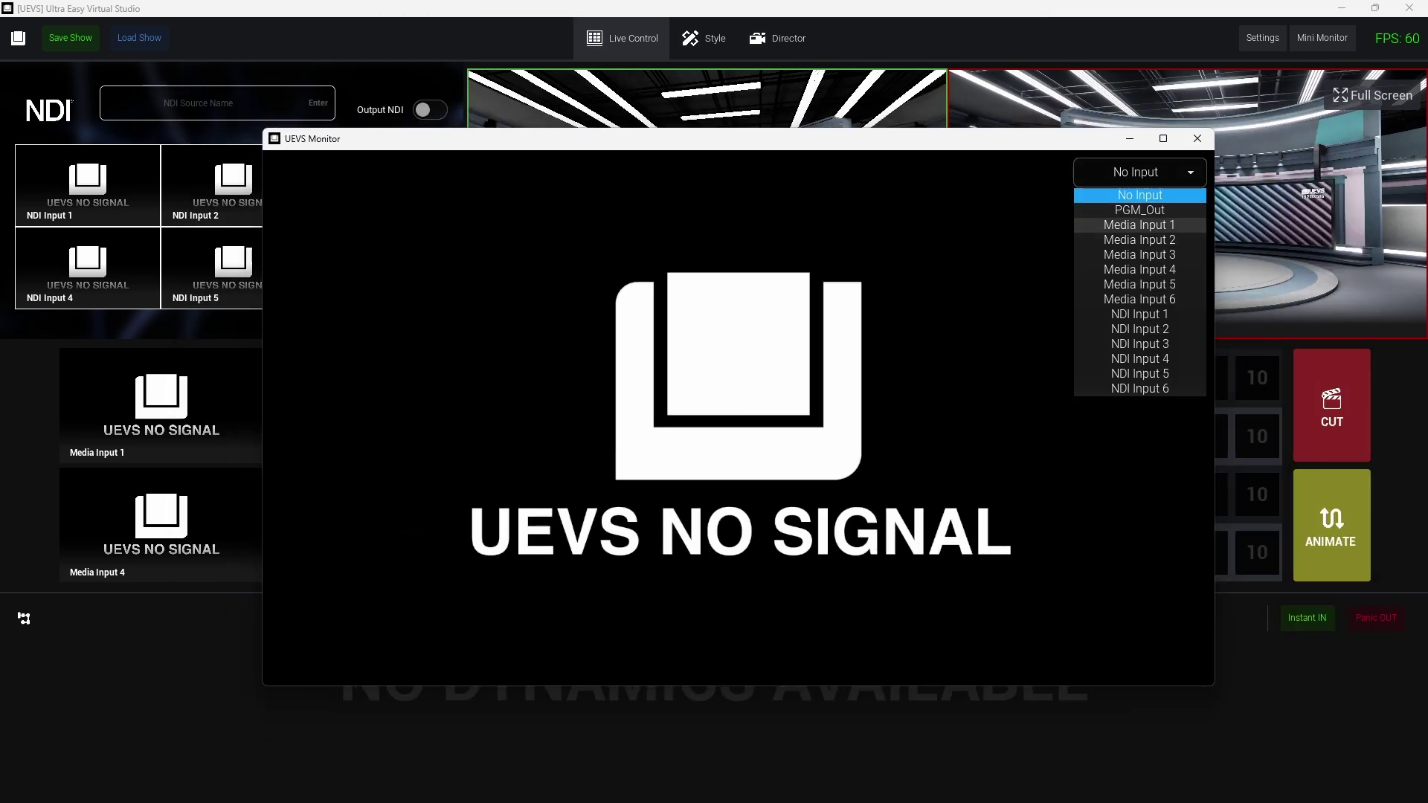
click(1140, 210)
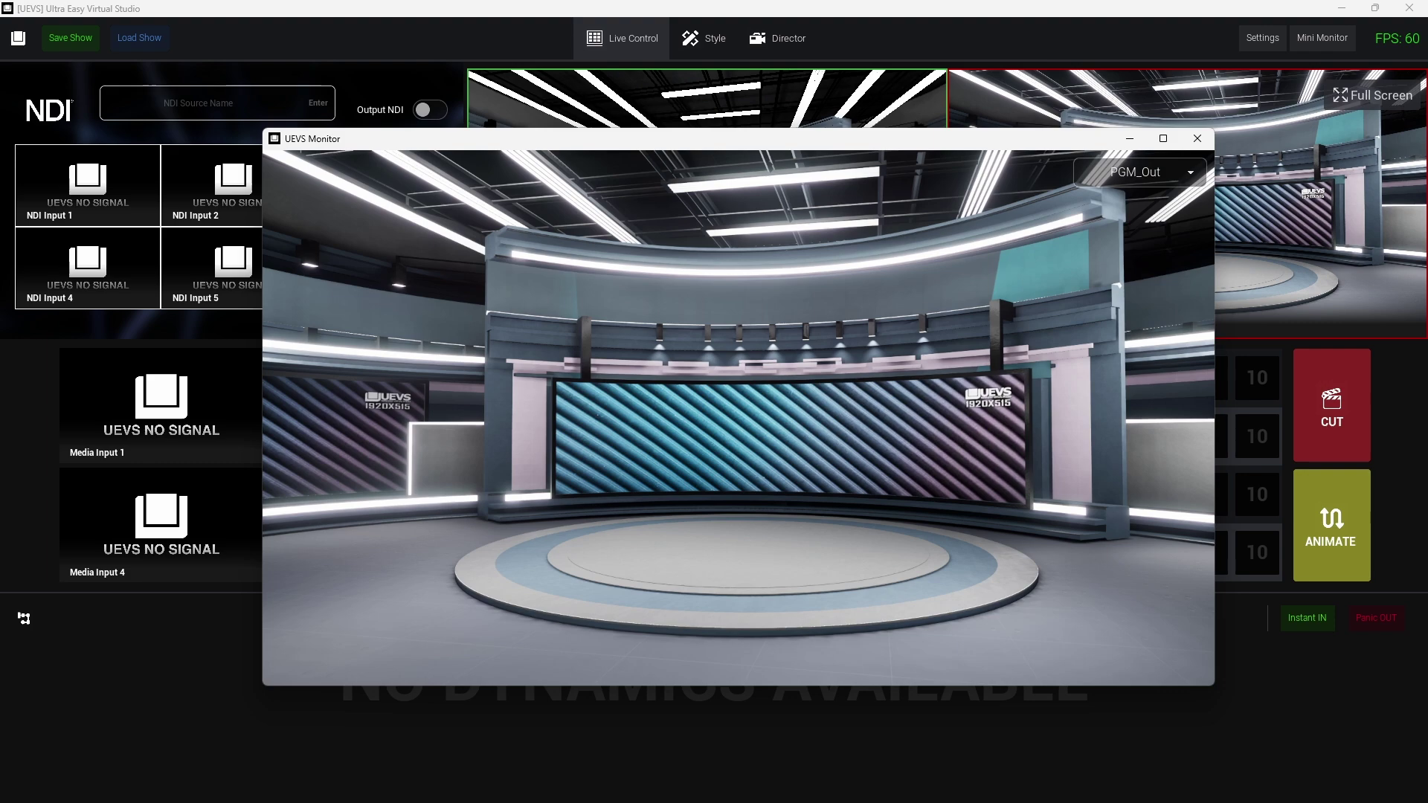
click(1139, 172)
click(1130, 225)
click(1140, 172)
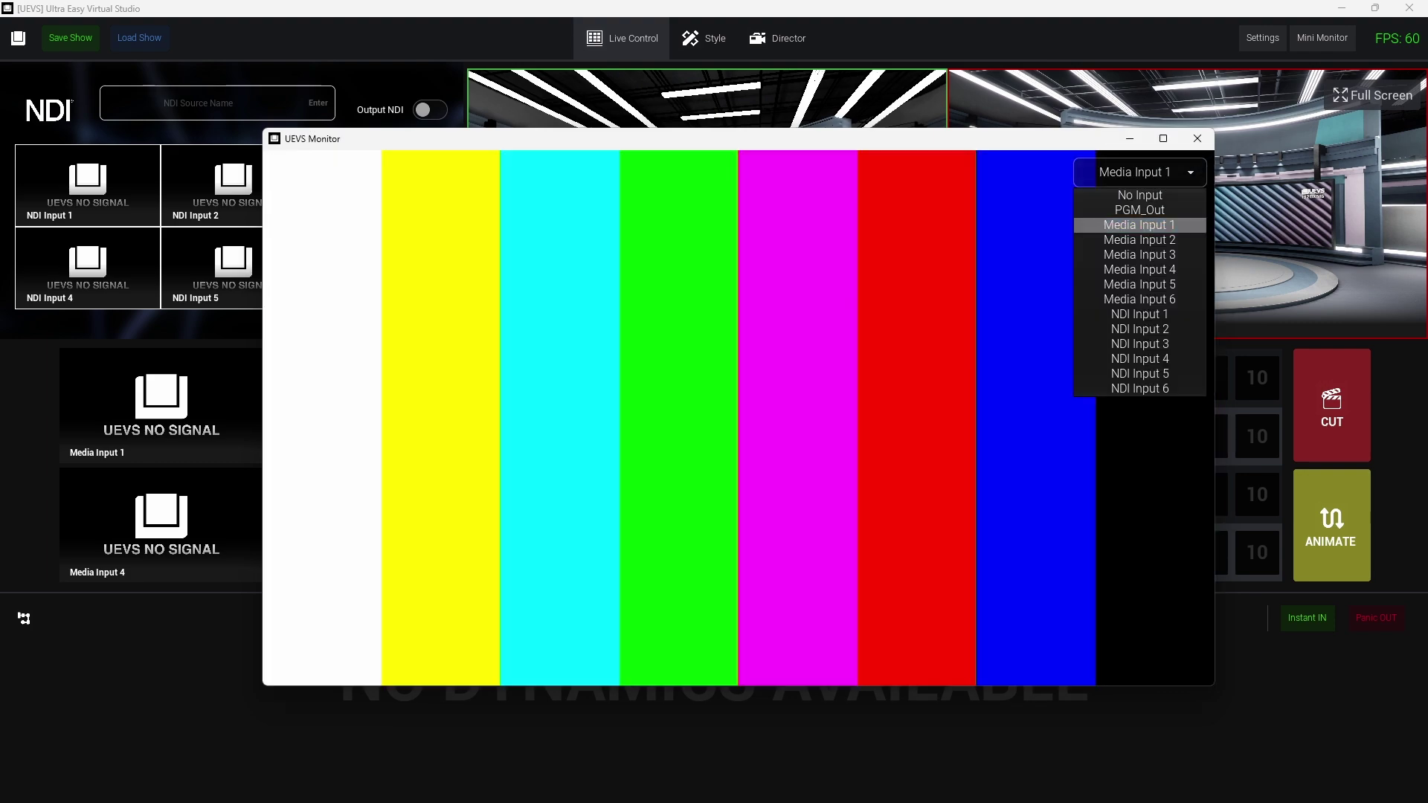
click(1130, 241)
click(1140, 172)
click(1135, 211)
drag(967, 139, 803, 212)
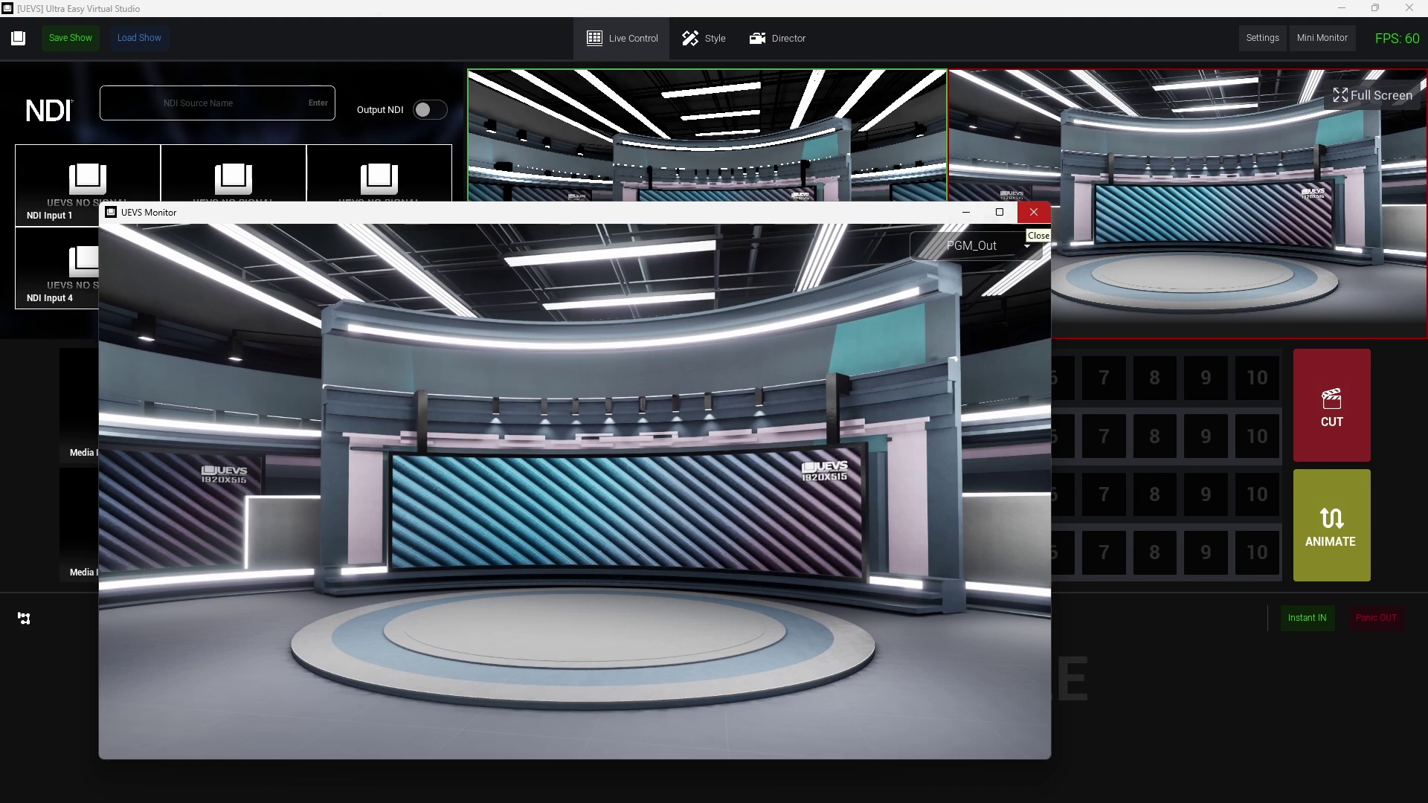
click(1034, 212)
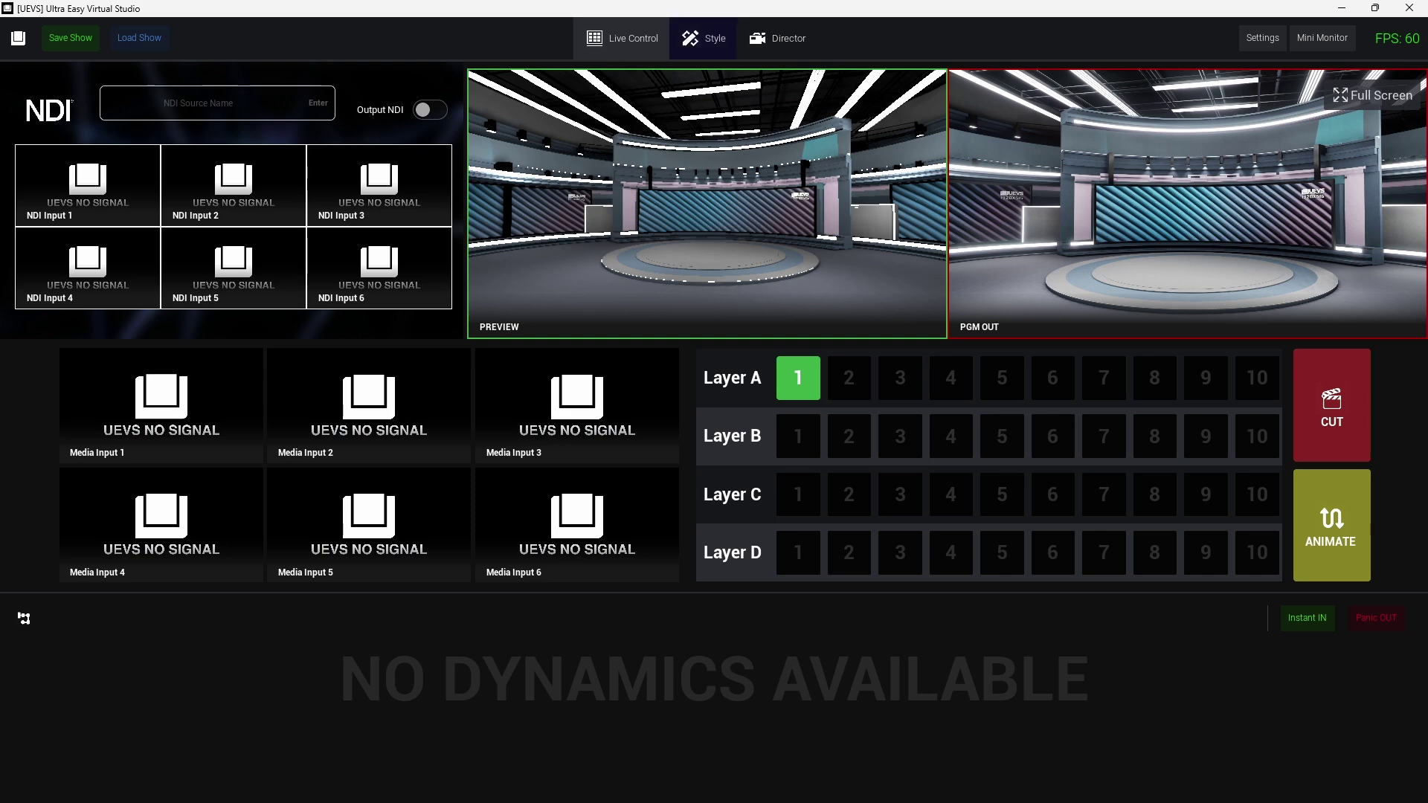
In Style mode, place Desk Model 5 and Desk Model 6 side by side on the rear half of the round stage
click(704, 38)
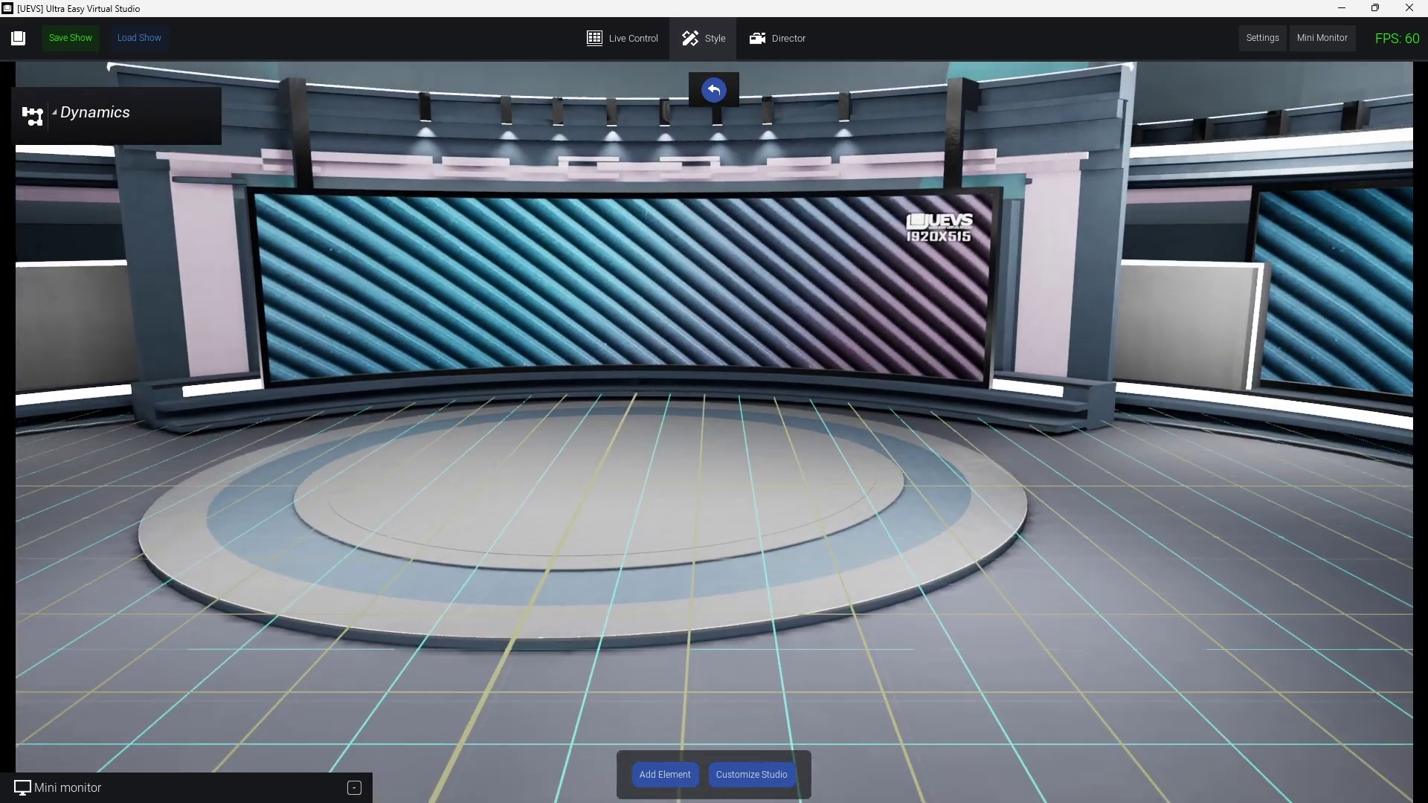
drag(1427, 387, 1205, 515)
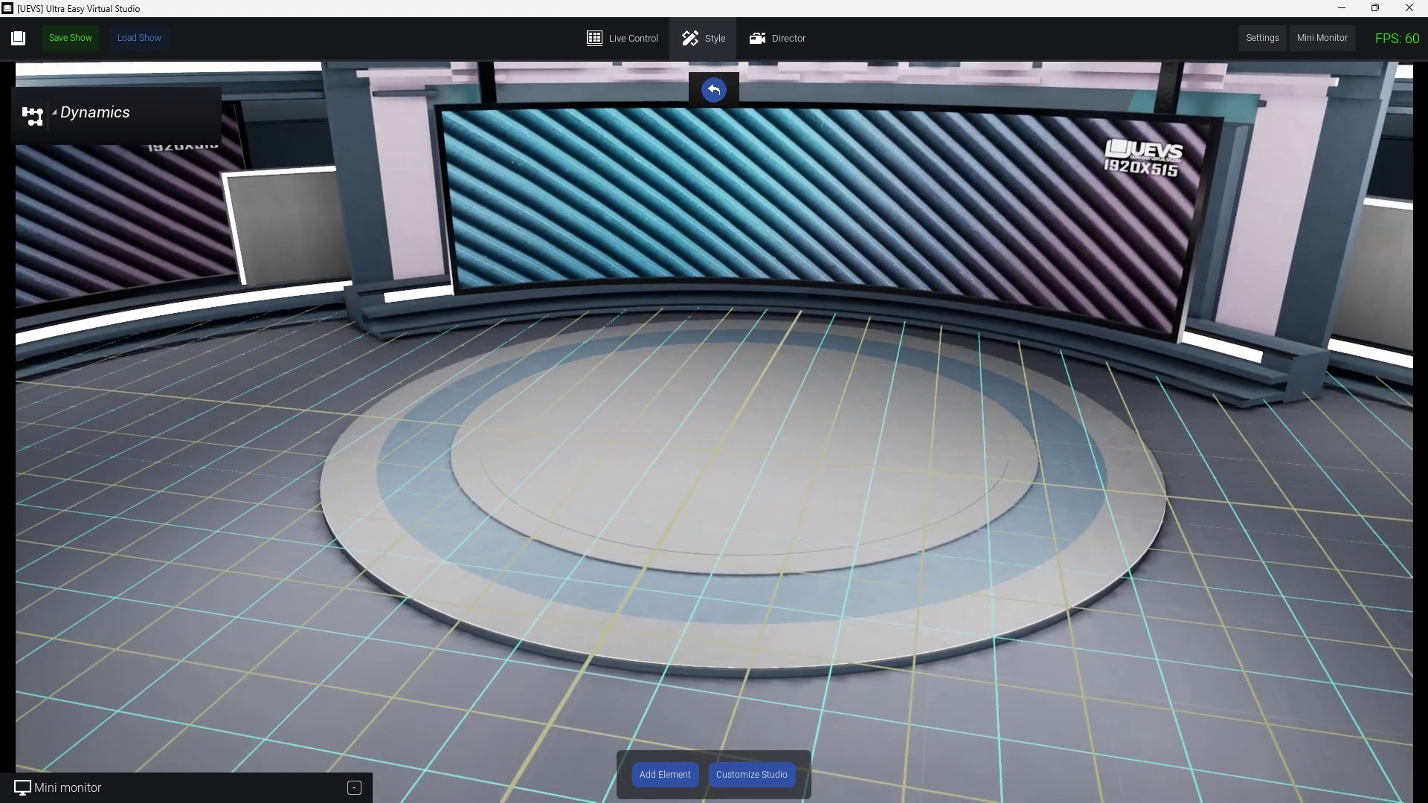
click(665, 775)
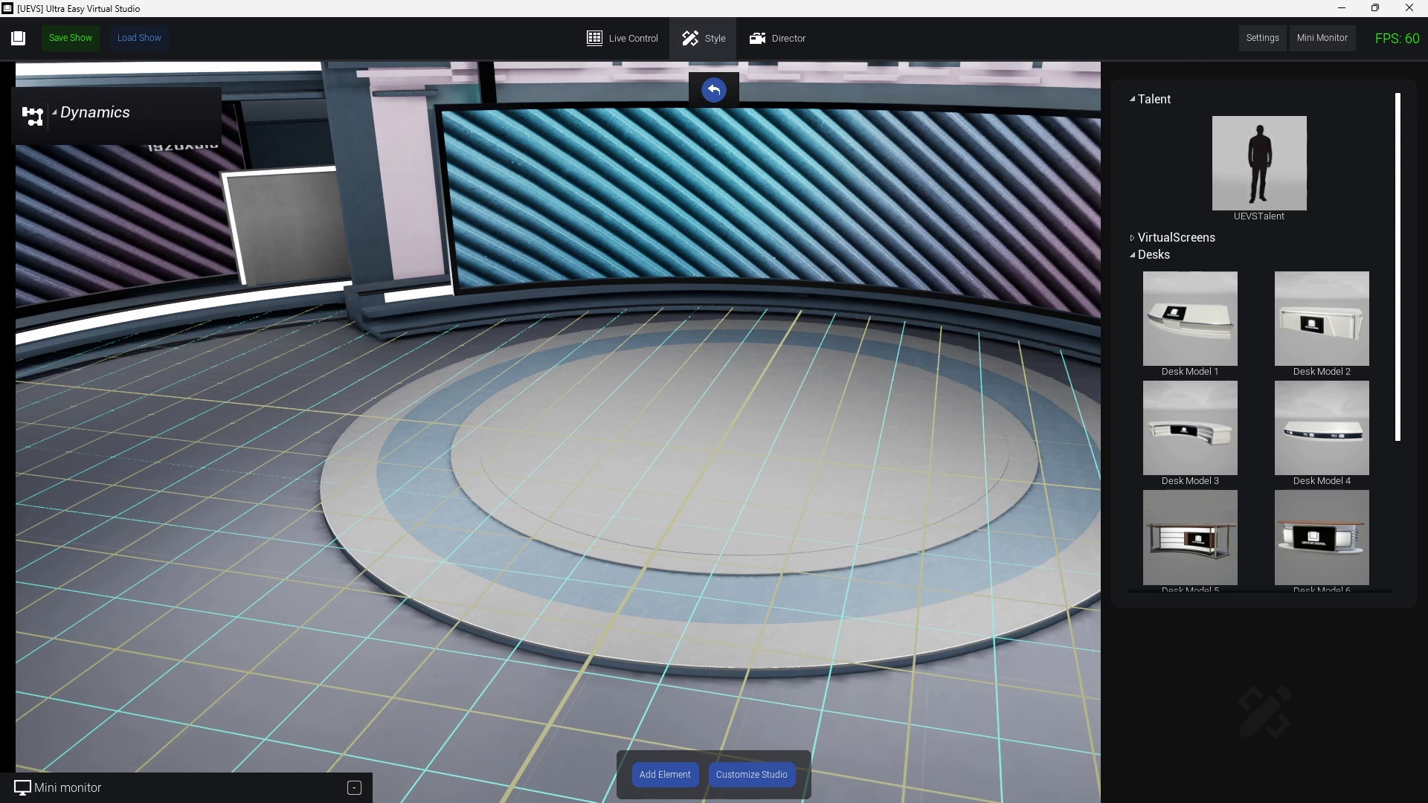
scroll(1265, 343, down, 3)
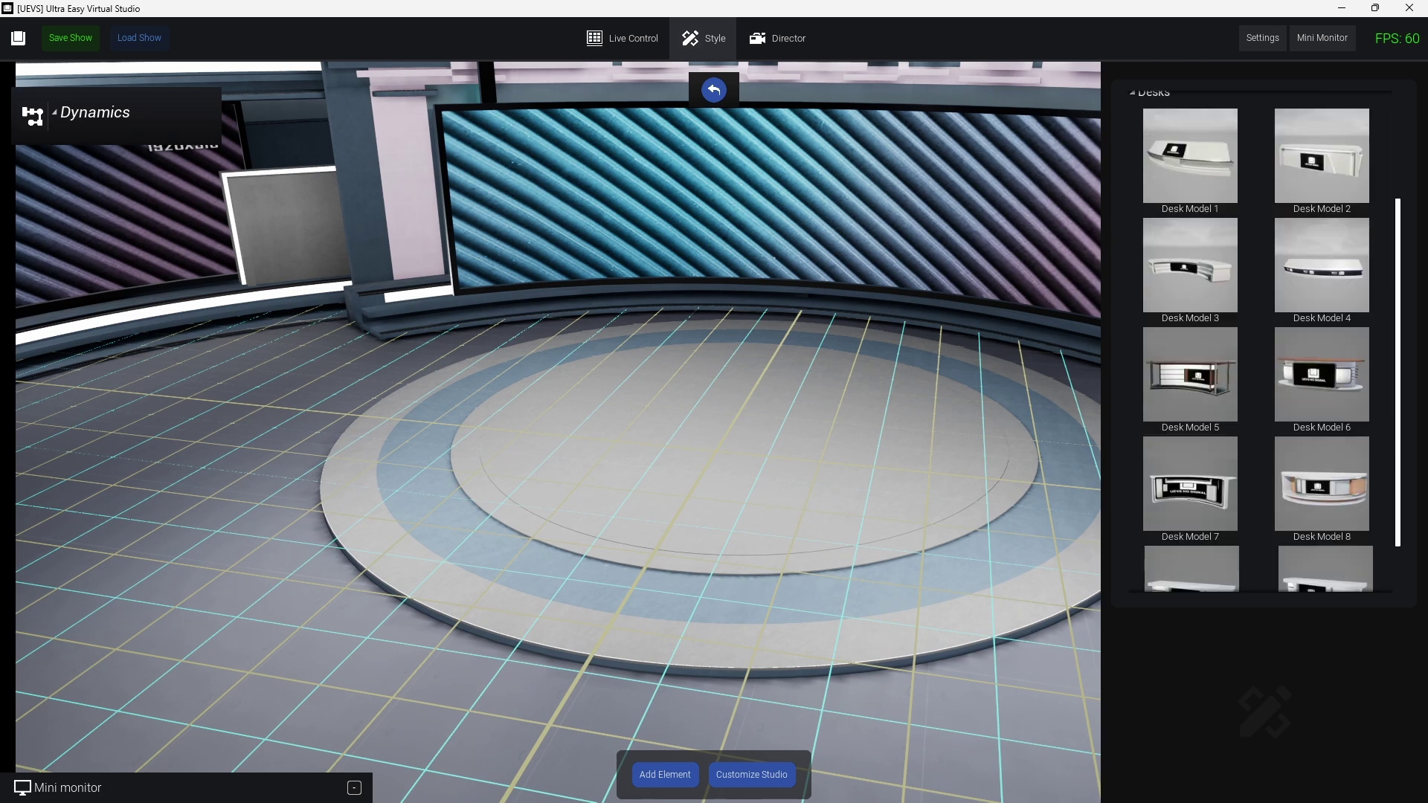
scroll(1264, 342, down, 1)
drag(1190, 307, 666, 469)
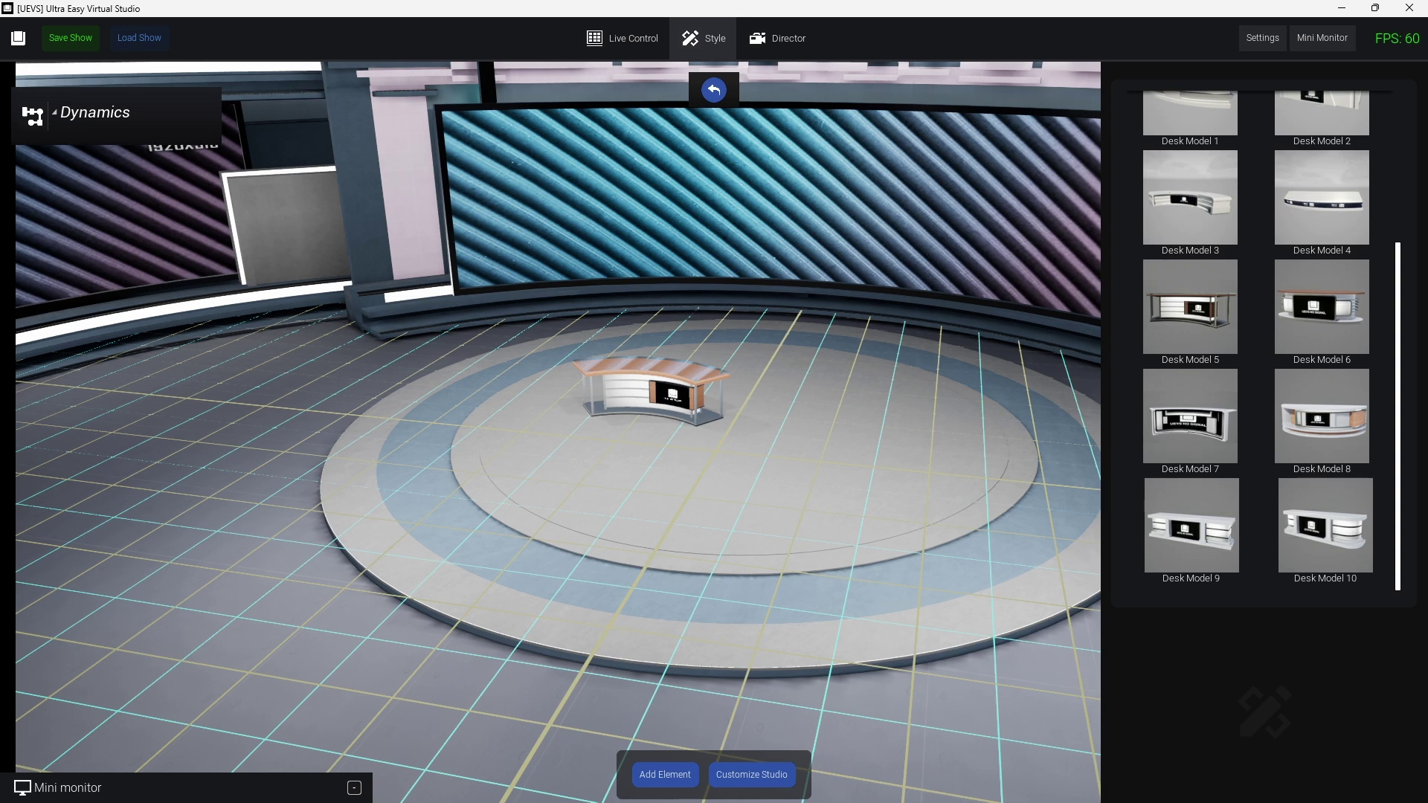
drag(1322, 307, 838, 495)
Place Desk Models 7, 8, 9 and 10 on the stage in front of the first two desks
drag(1191, 417, 532, 521)
drag(1322, 416, 811, 573)
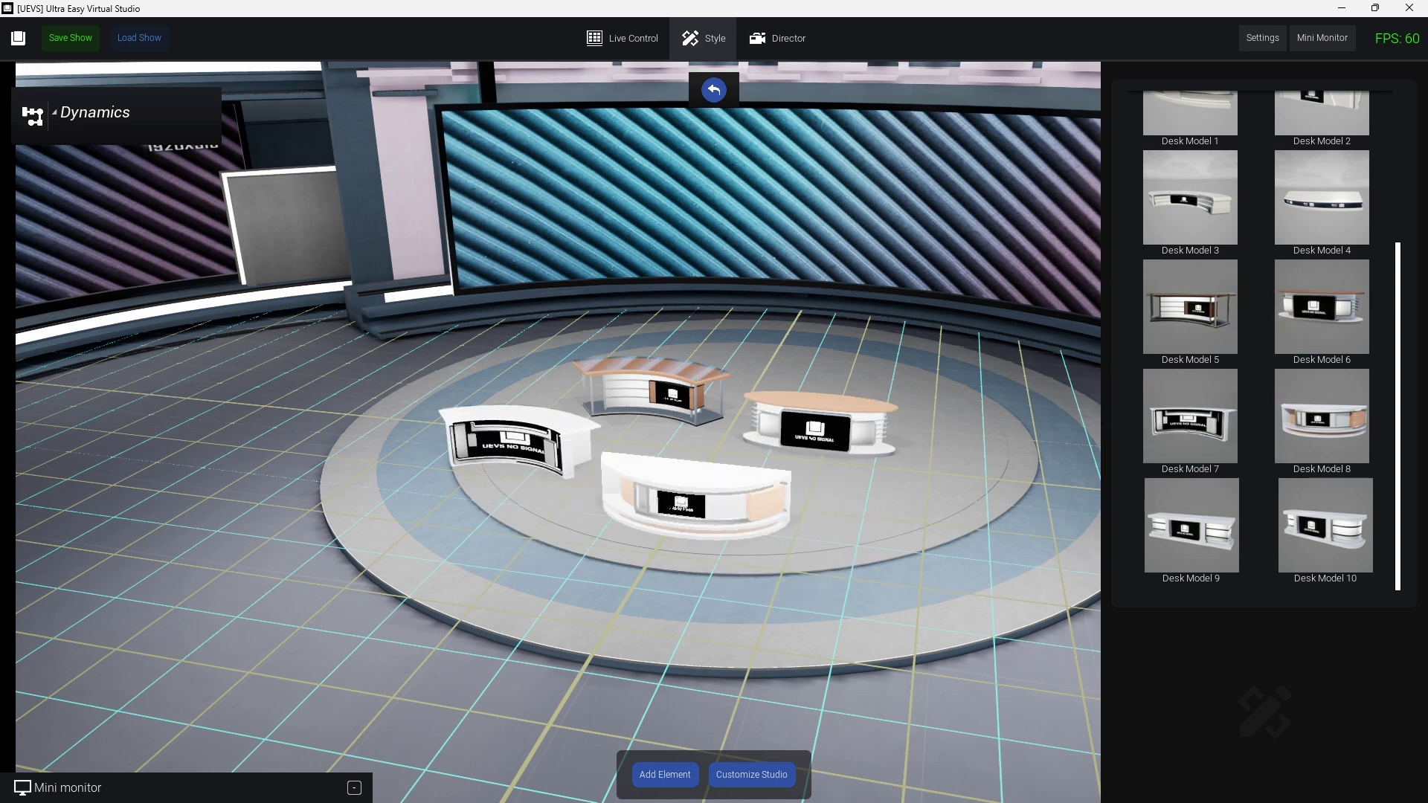
drag(1190, 526, 934, 573)
drag(1326, 526, 546, 547)
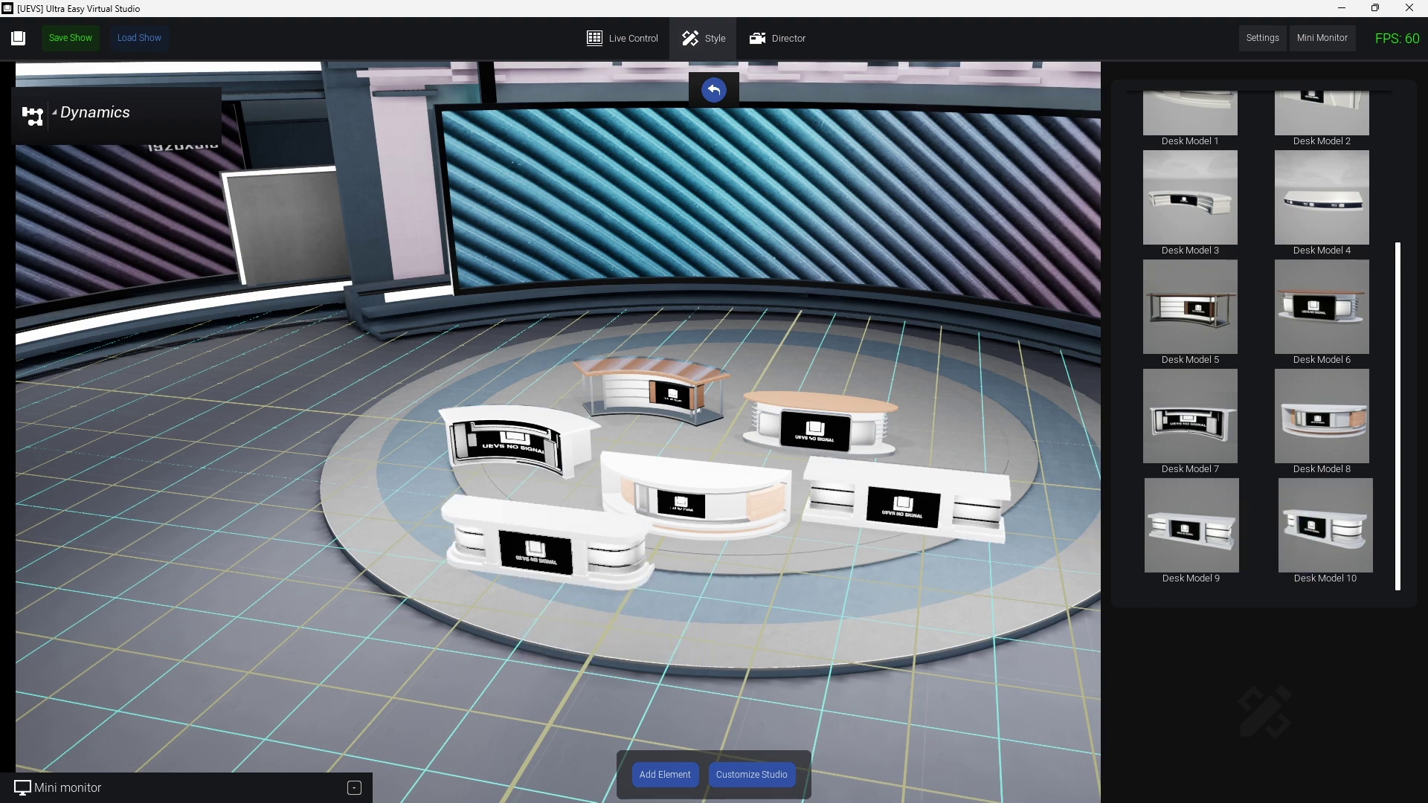
Set the central desk's scale to 0.85 and its desk color to a green with hue about 134 and saturation 1, and expand its screen settings
scroll(1263, 342, up, 10)
click(695, 495)
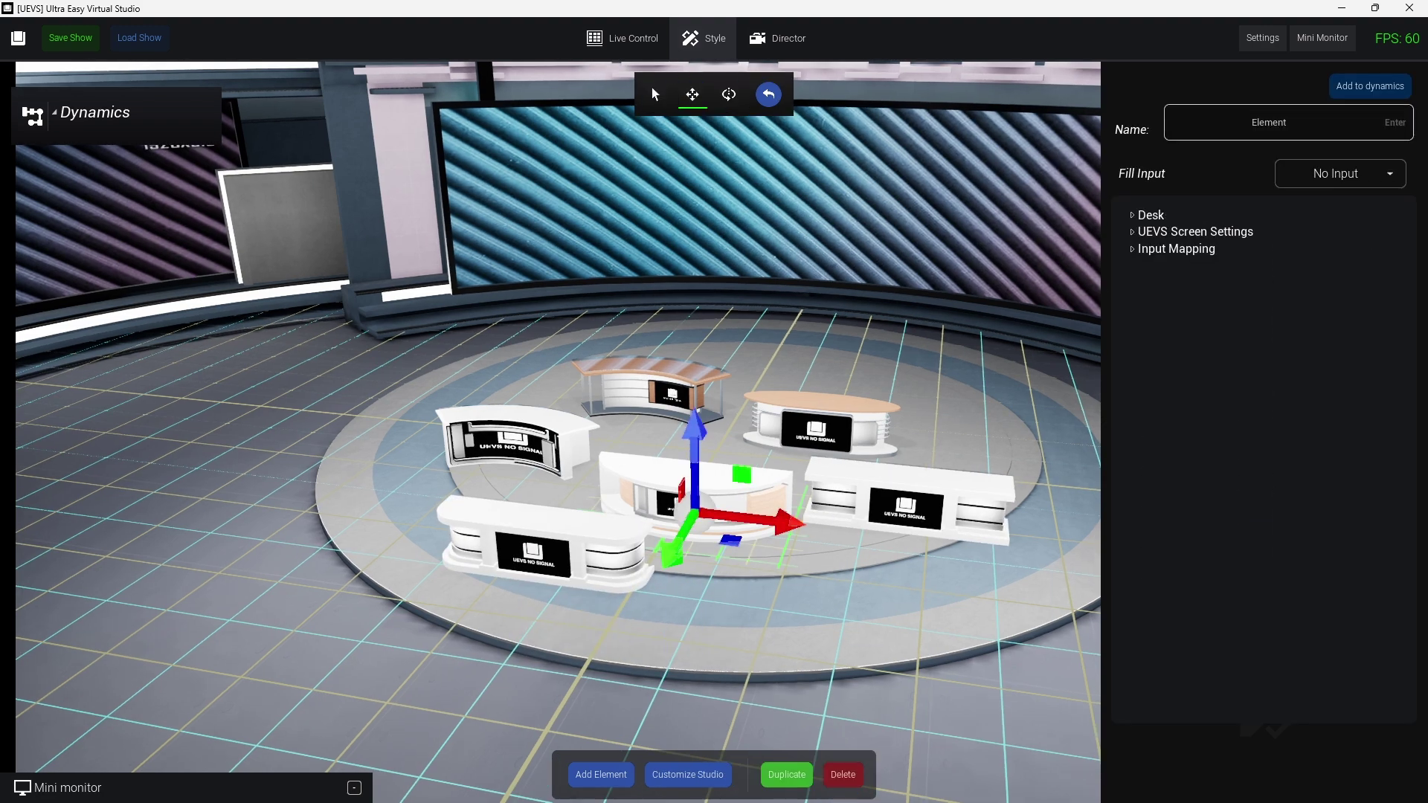
click(1150, 215)
mouse_move(1228, 250)
mouse_down()
mouse_move(1250, 250)
mouse_move(1217, 250)
mouse_up()
click(1249, 287)
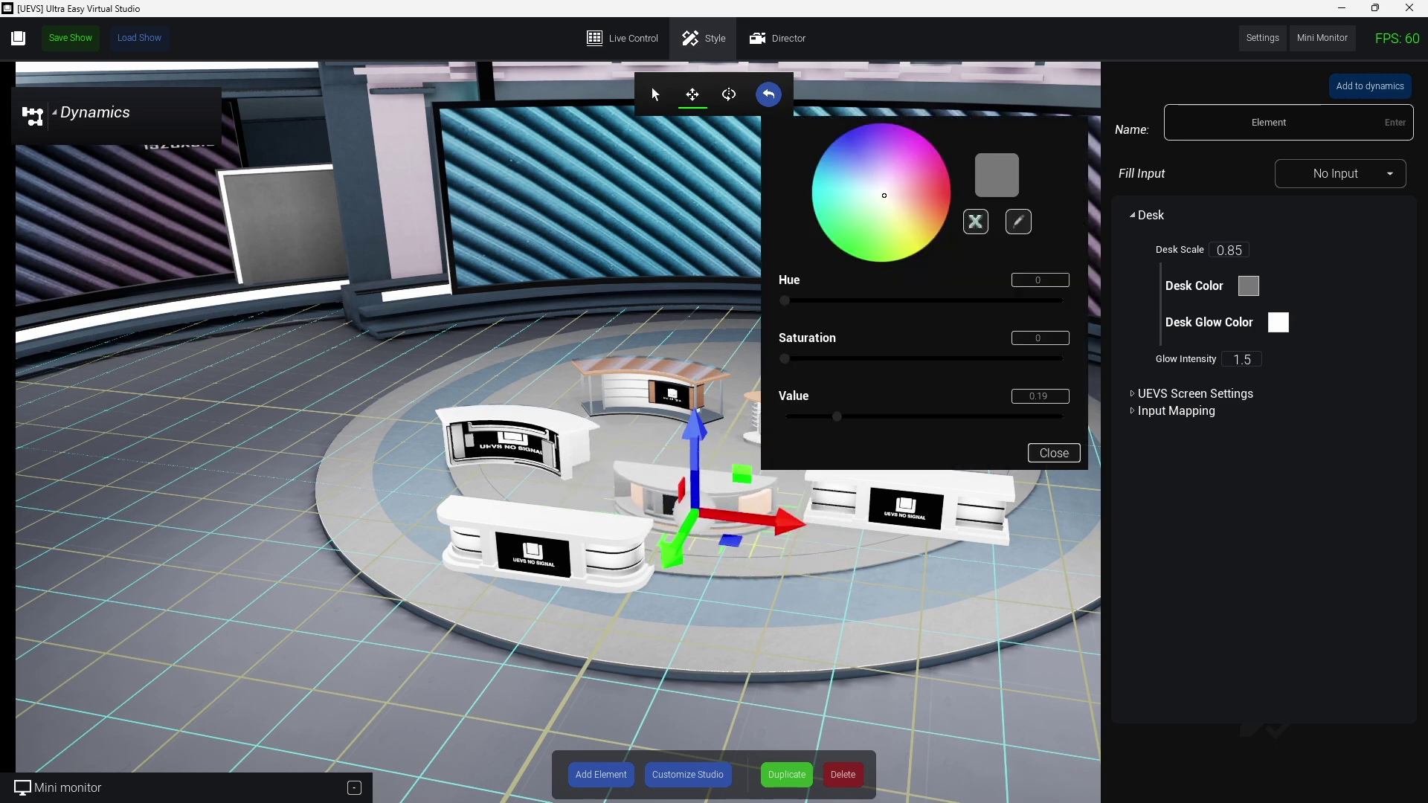
drag(876, 249, 838, 244)
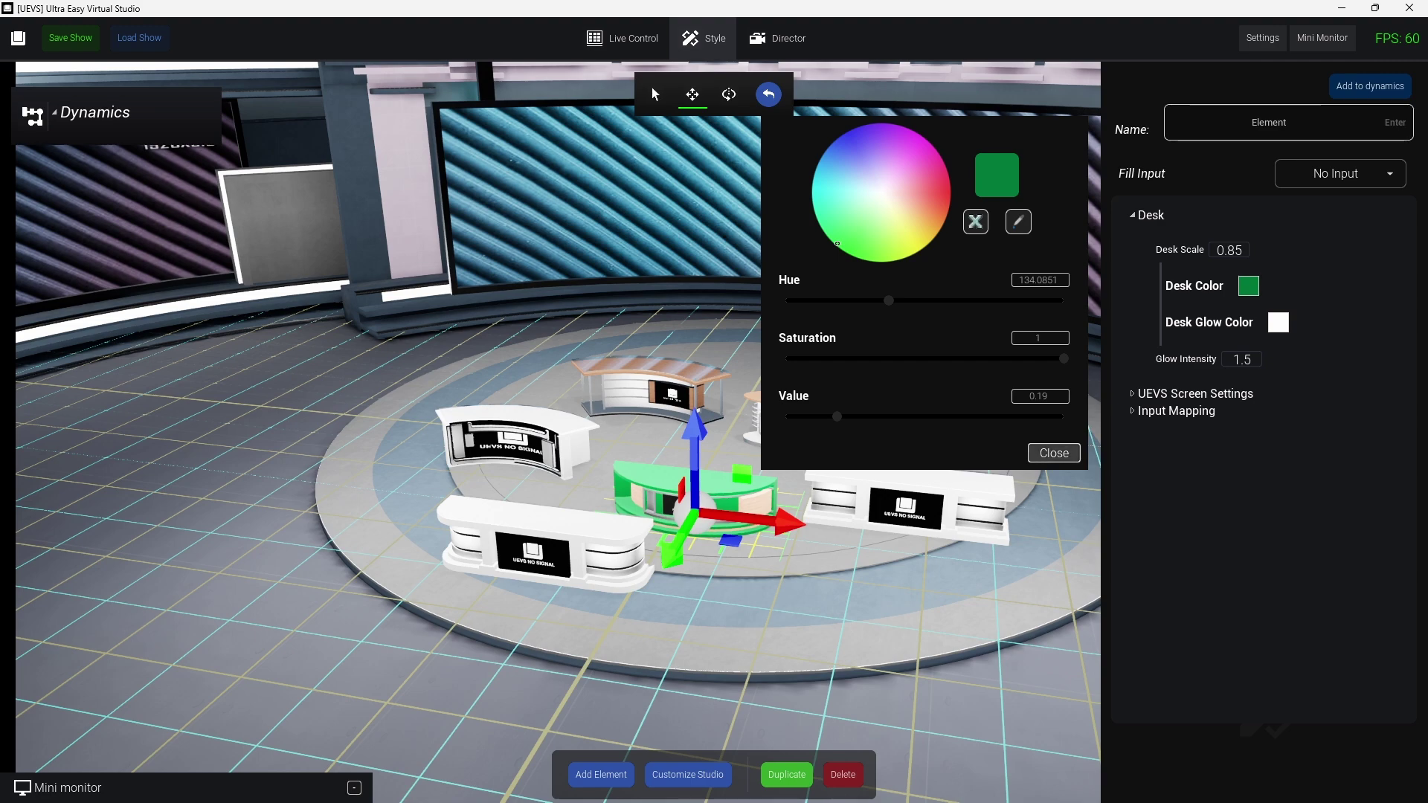
click(1054, 453)
click(1195, 394)
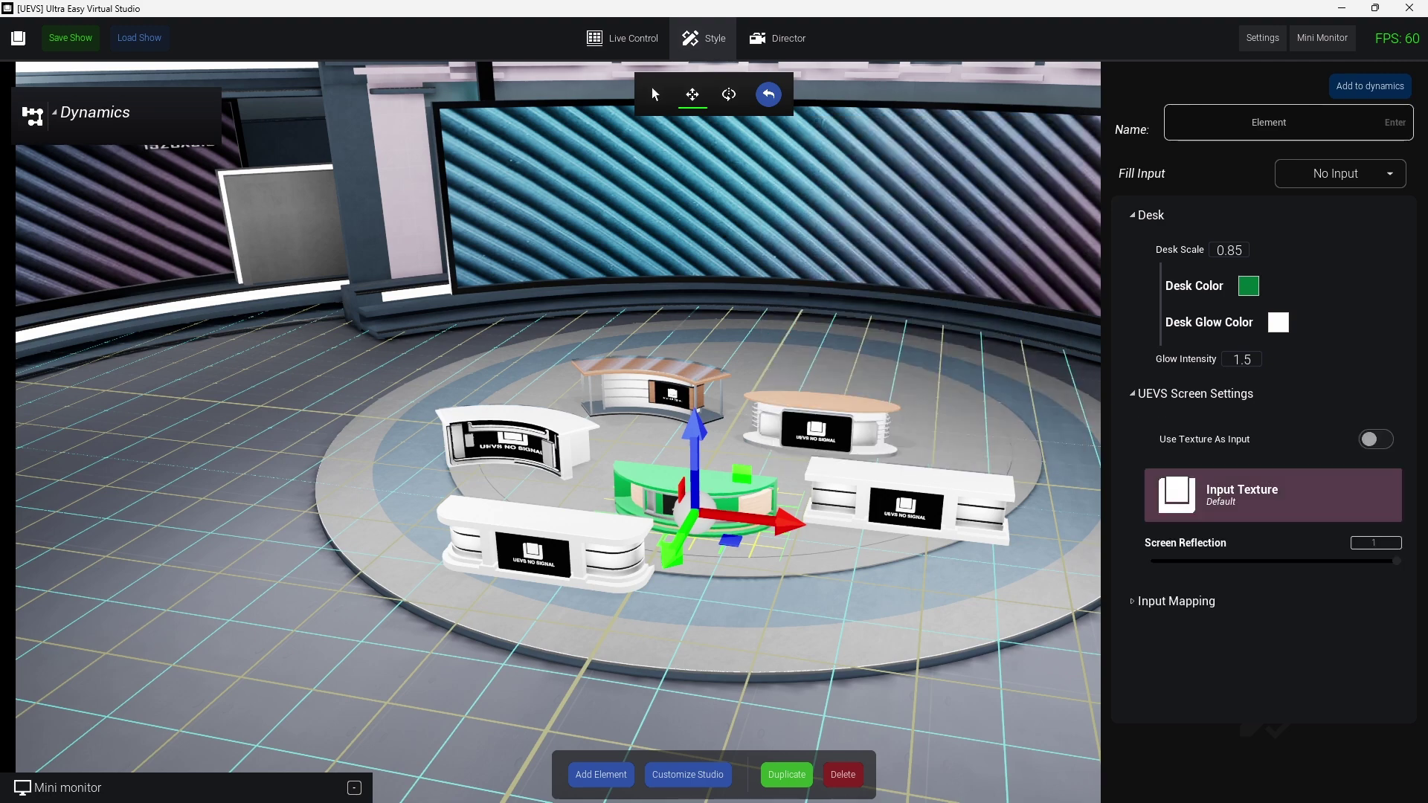
Delete all six desks from the stage, starting with the green one
right_drag(558, 432, 632, 450)
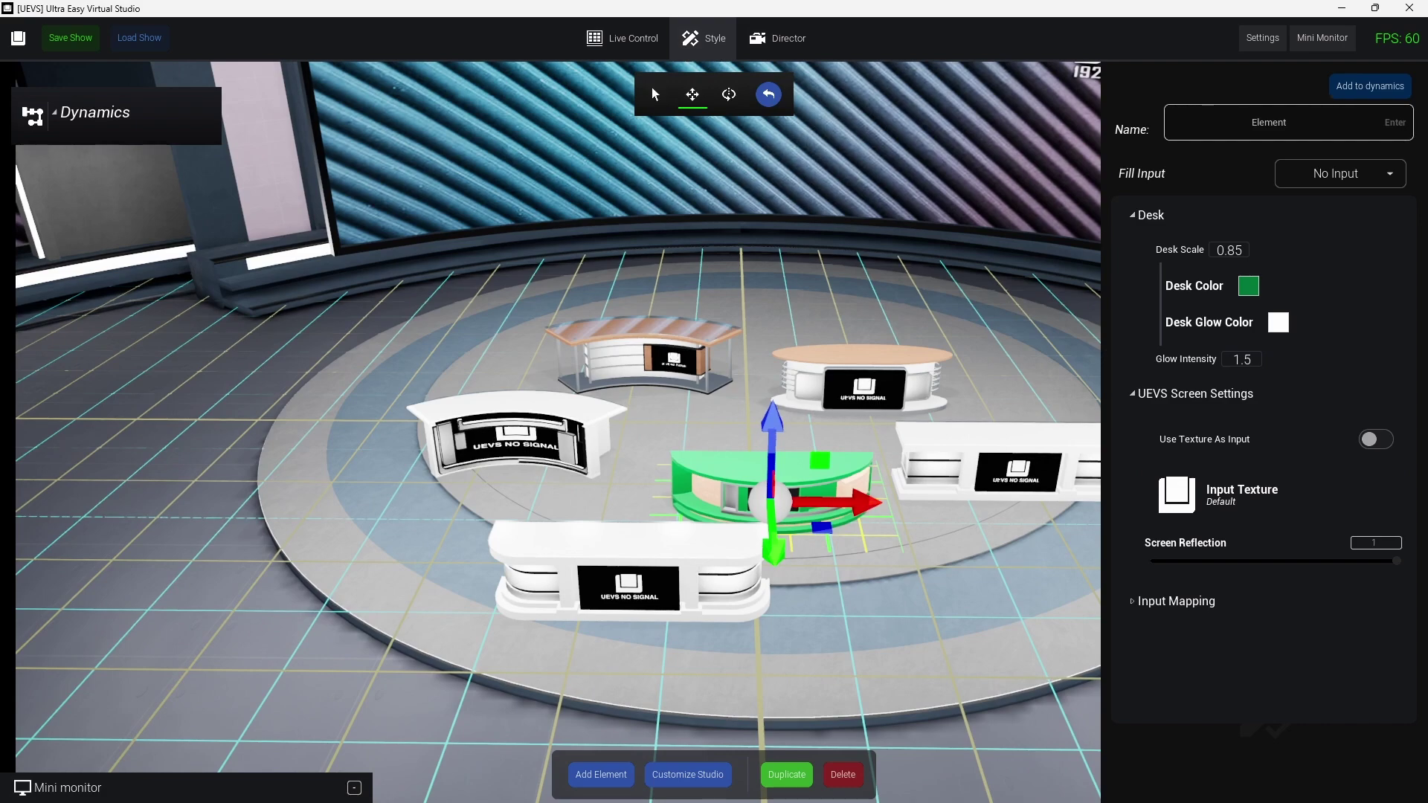
click(843, 775)
click(974, 473)
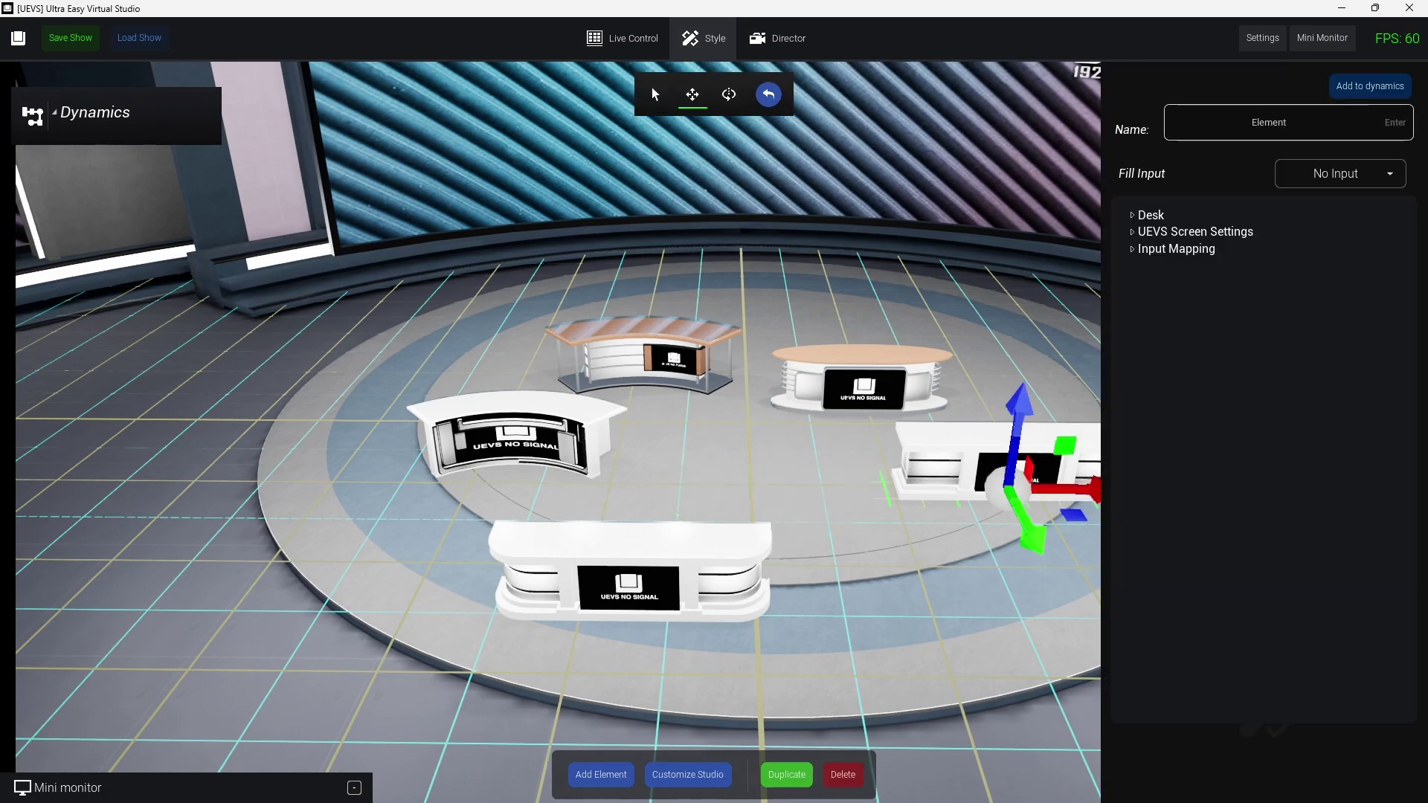
key(Delete)
key(Delete)
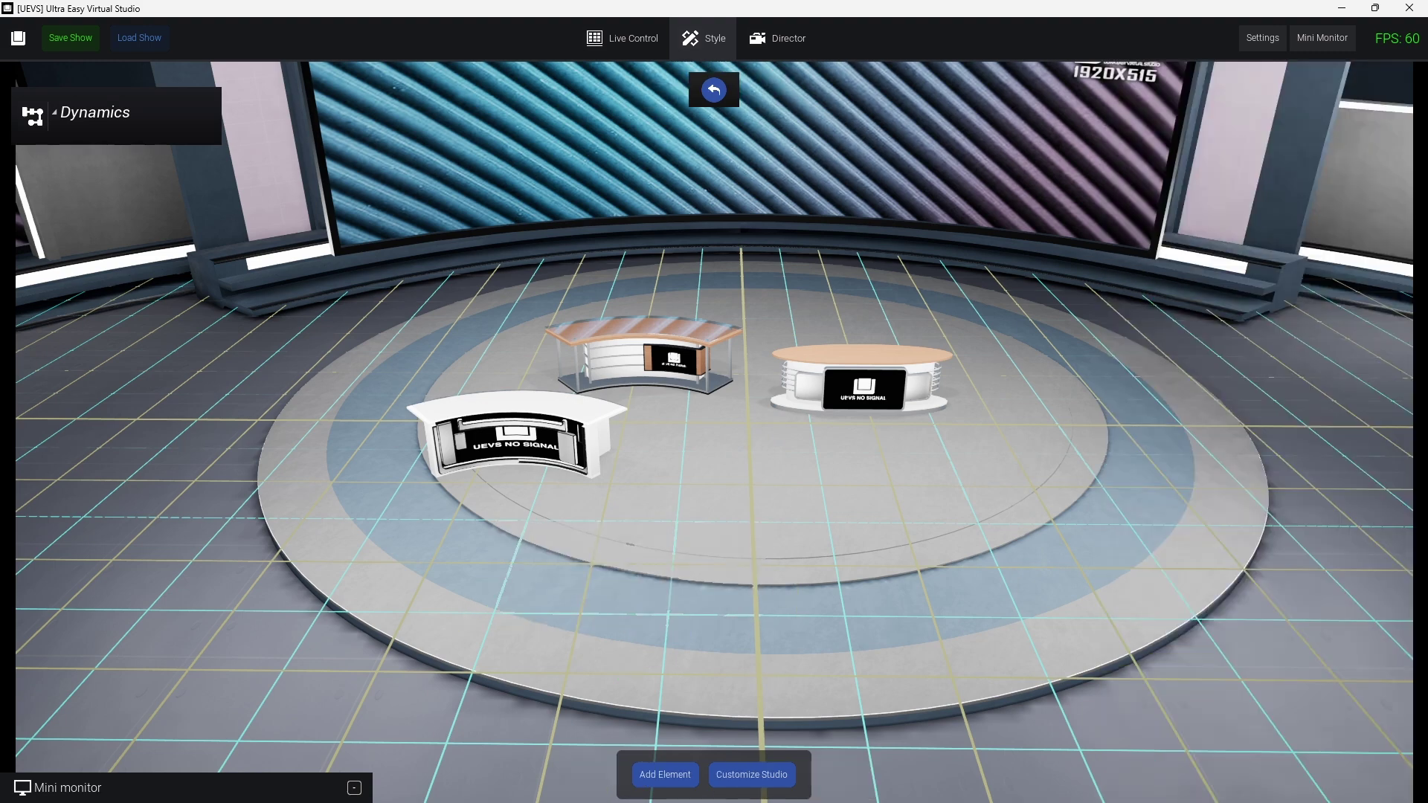
click(859, 389)
key(Delete)
click(648, 361)
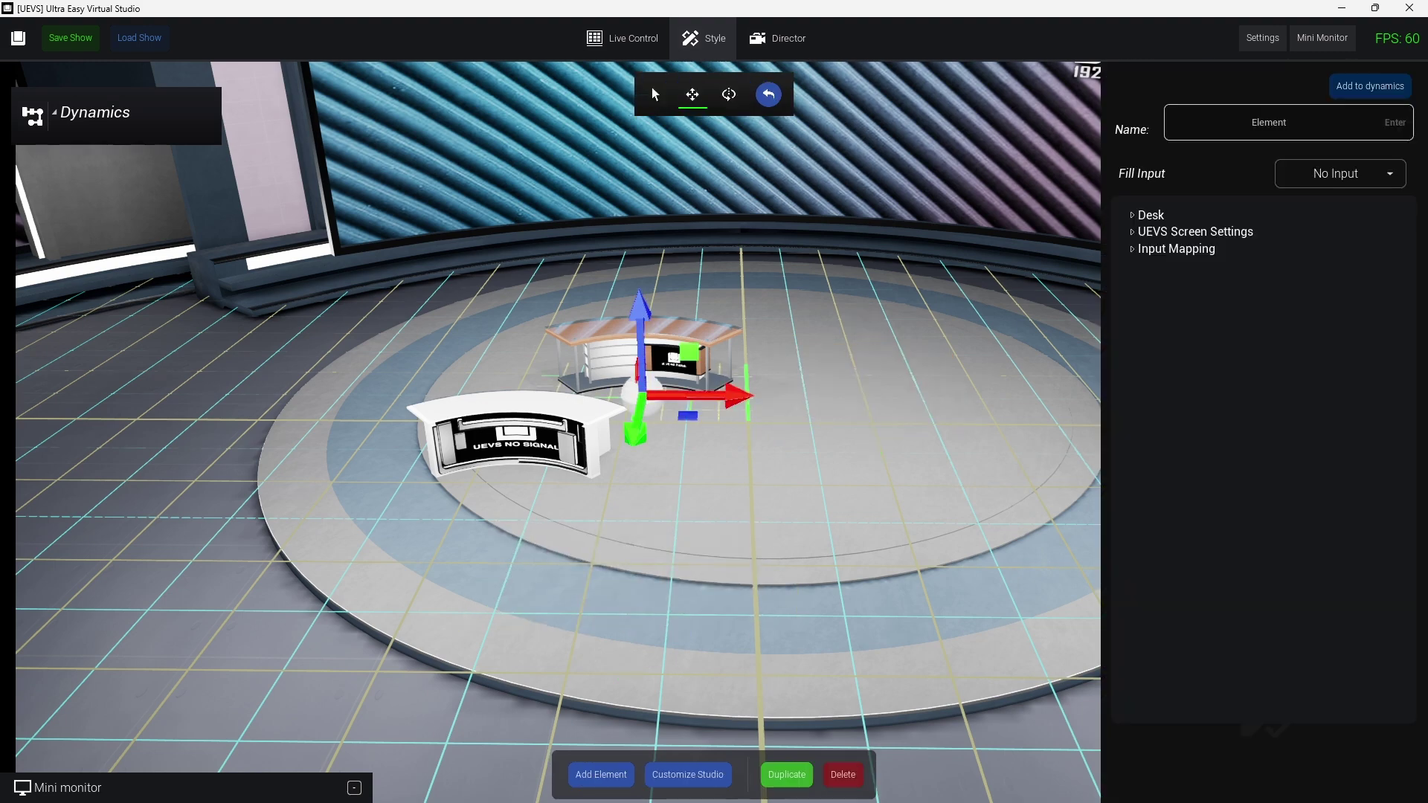
key(Delete)
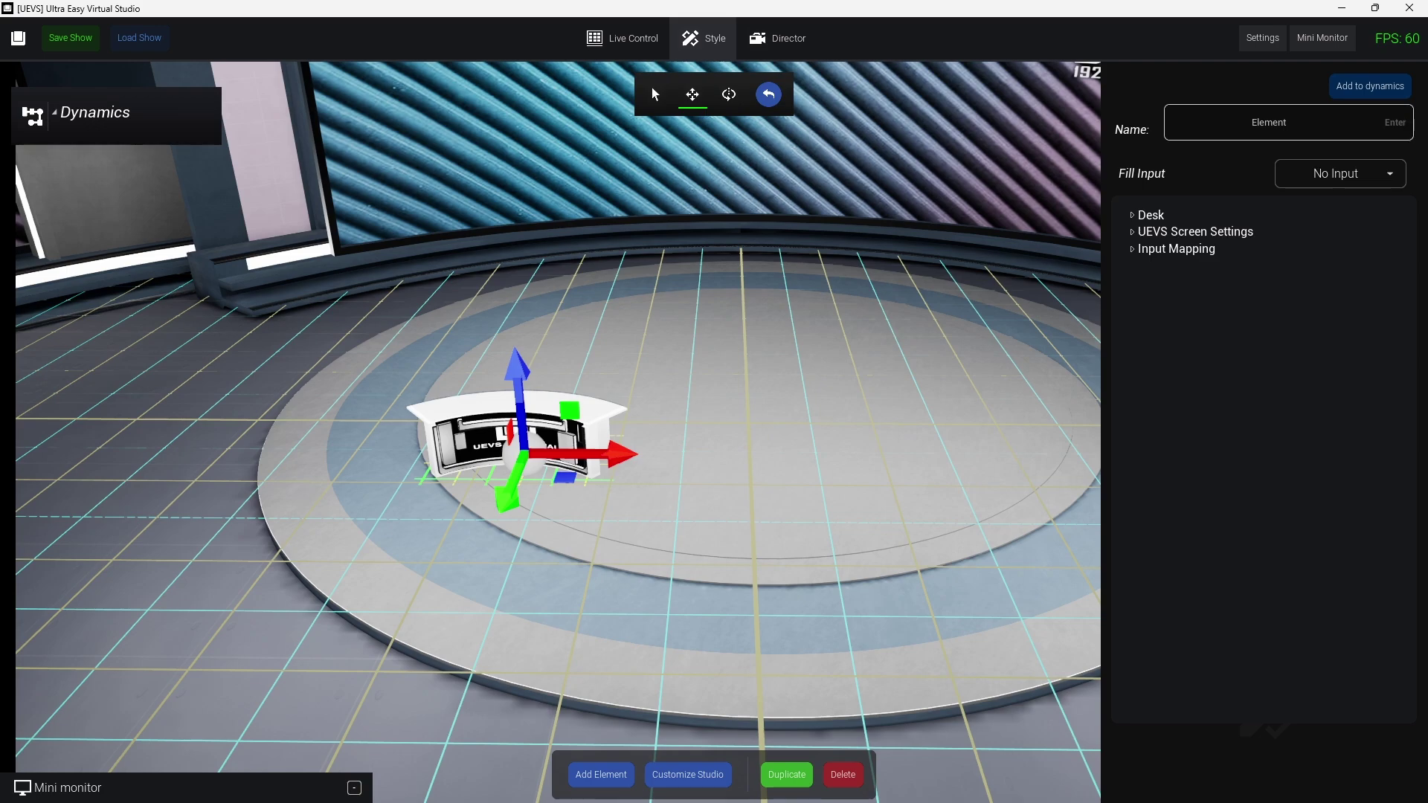
key(Delete)
Add a Simple Flat Screen A (16:9) virtual screen to the middle of the round stage
right_drag(714, 432, 588, 349)
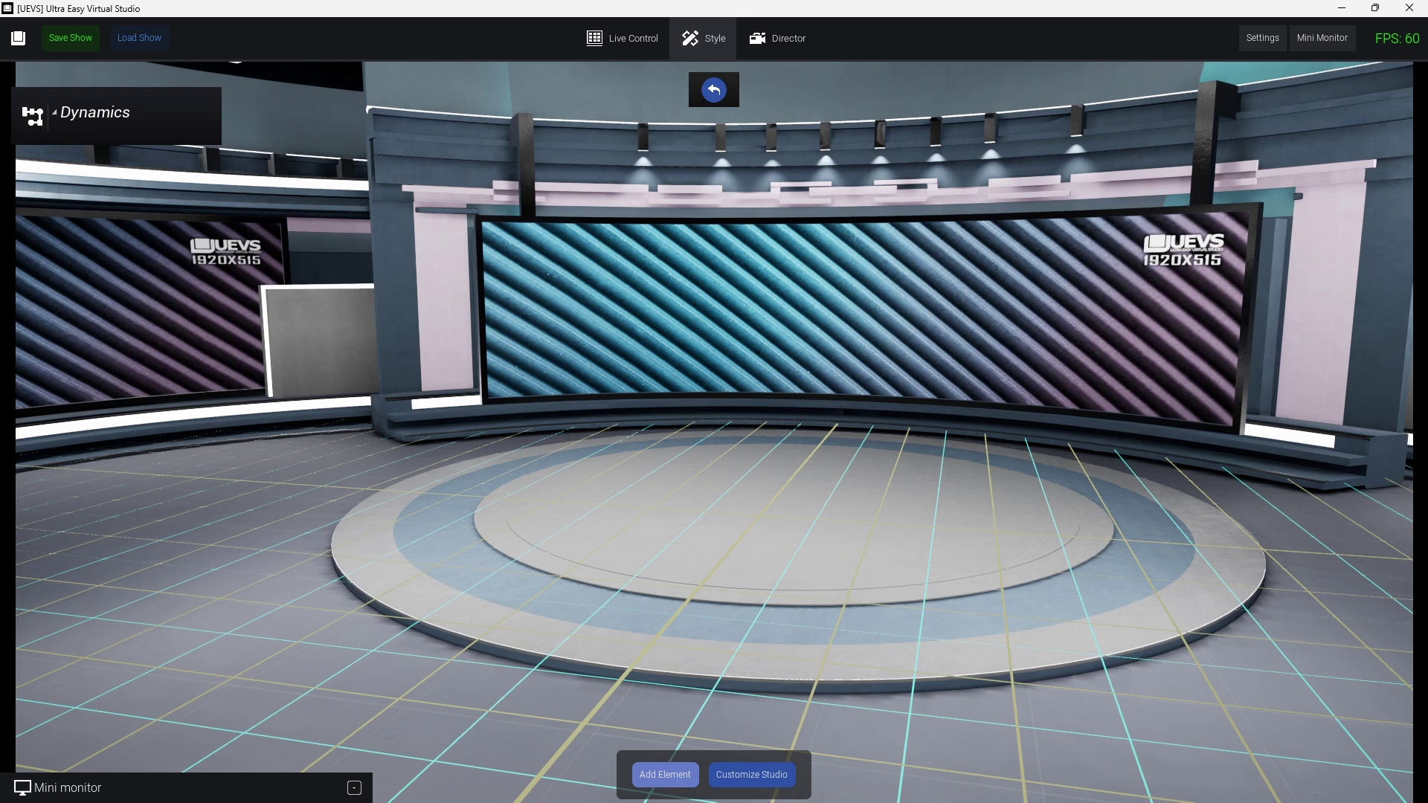
click(665, 774)
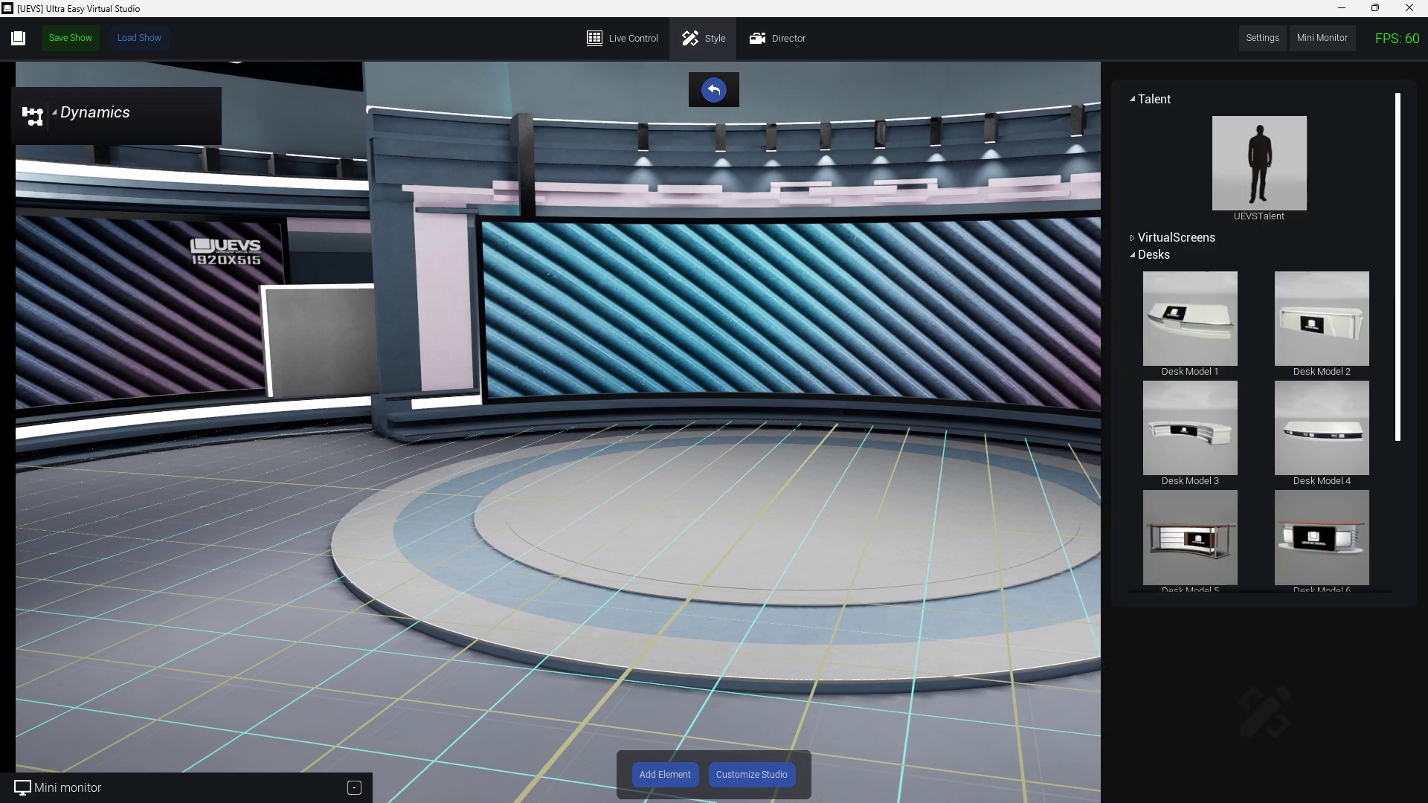
click(1154, 255)
click(1176, 238)
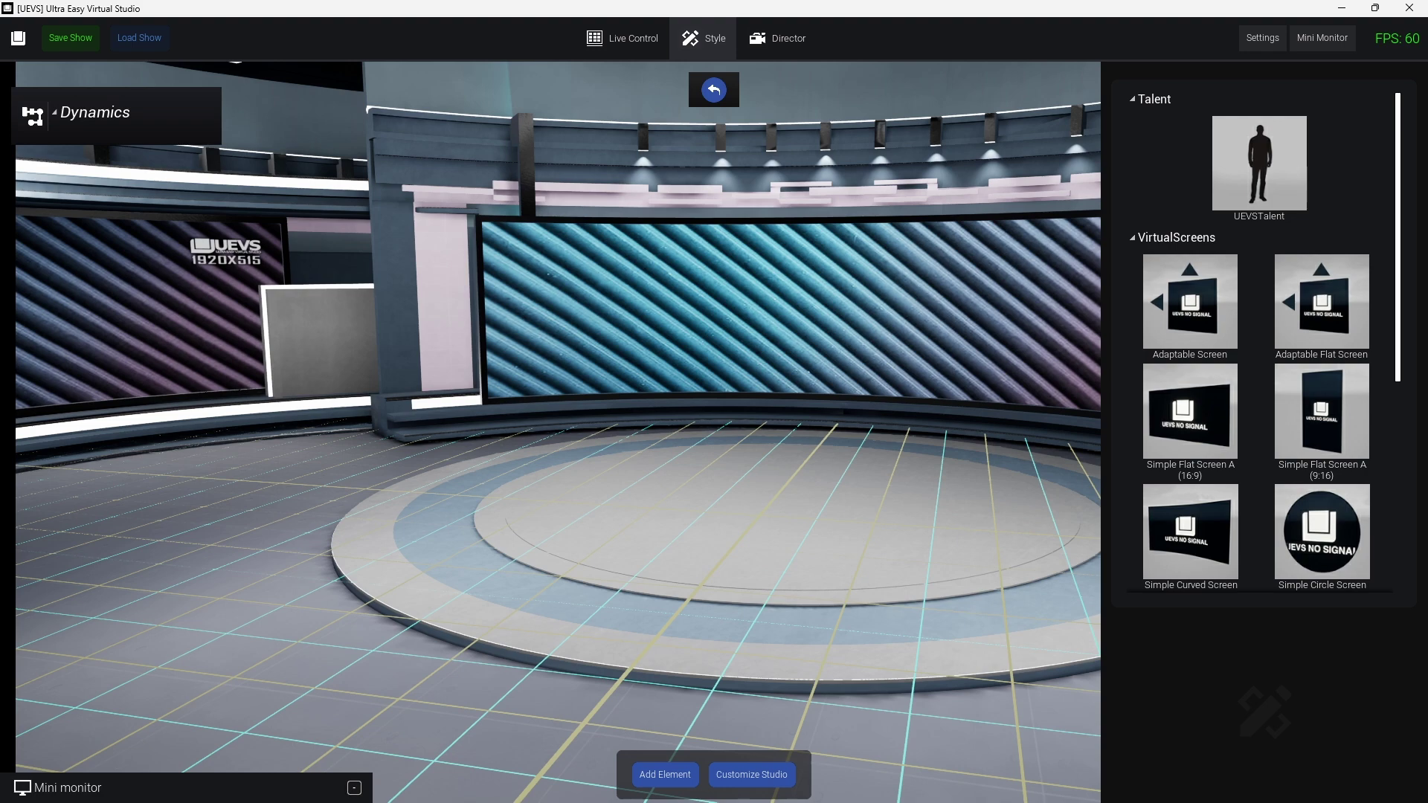
scroll(1257, 342, down, 3)
drag(1190, 341, 759, 565)
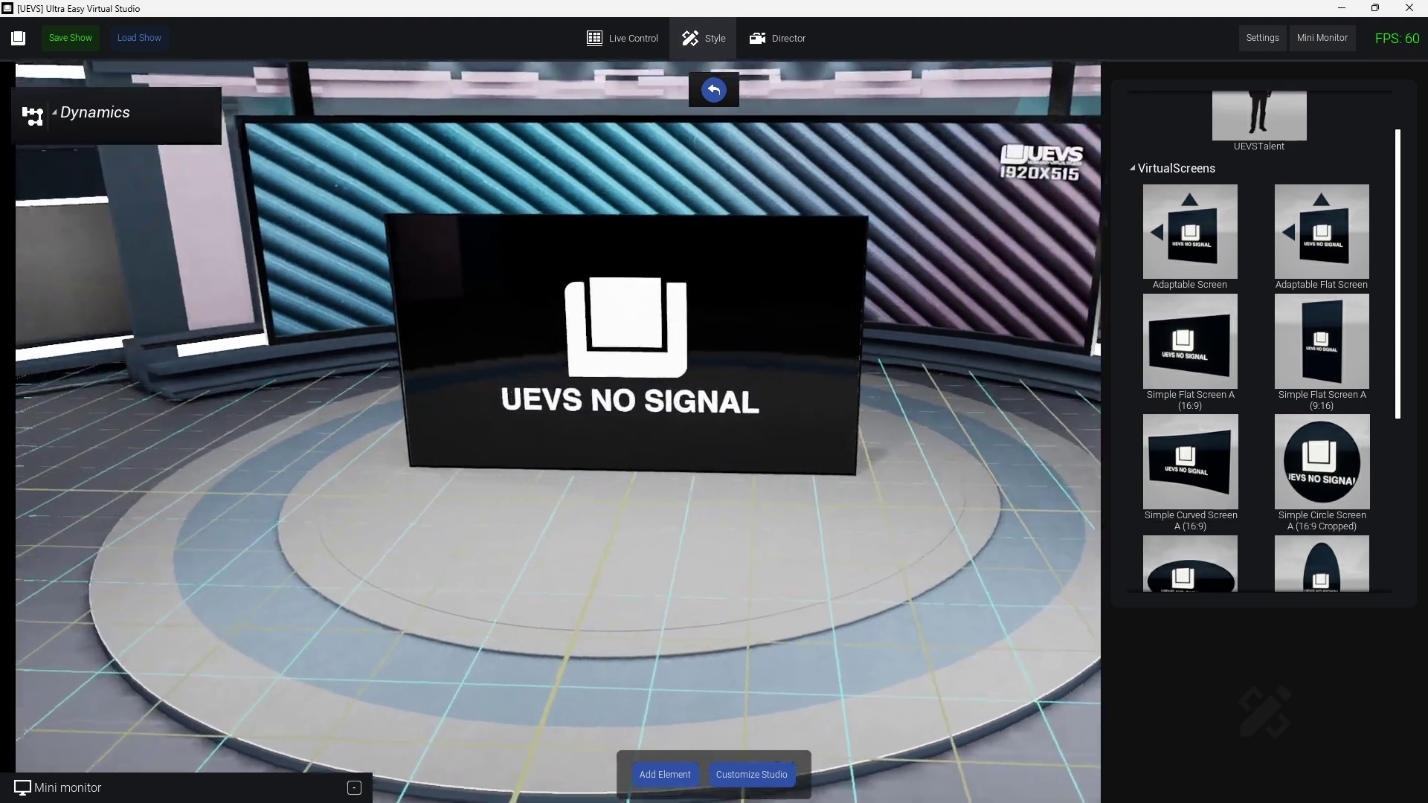
Rename the flat screen element on the stage as Screen
right_drag(625, 417, 647, 335)
click(607, 446)
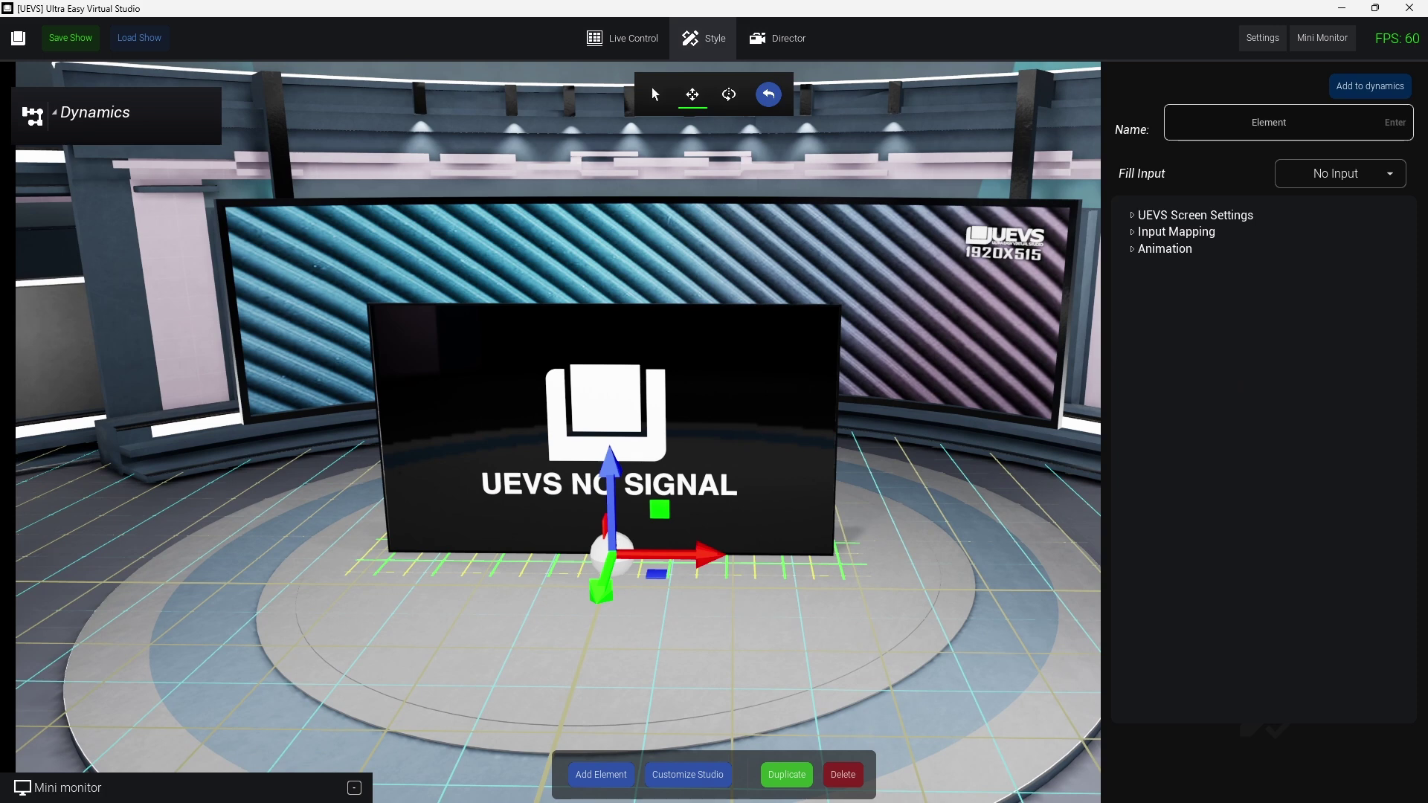
double_click(1269, 123)
text(Screen)
Add the Screen element to the dynamics with the No Group option
click(1371, 85)
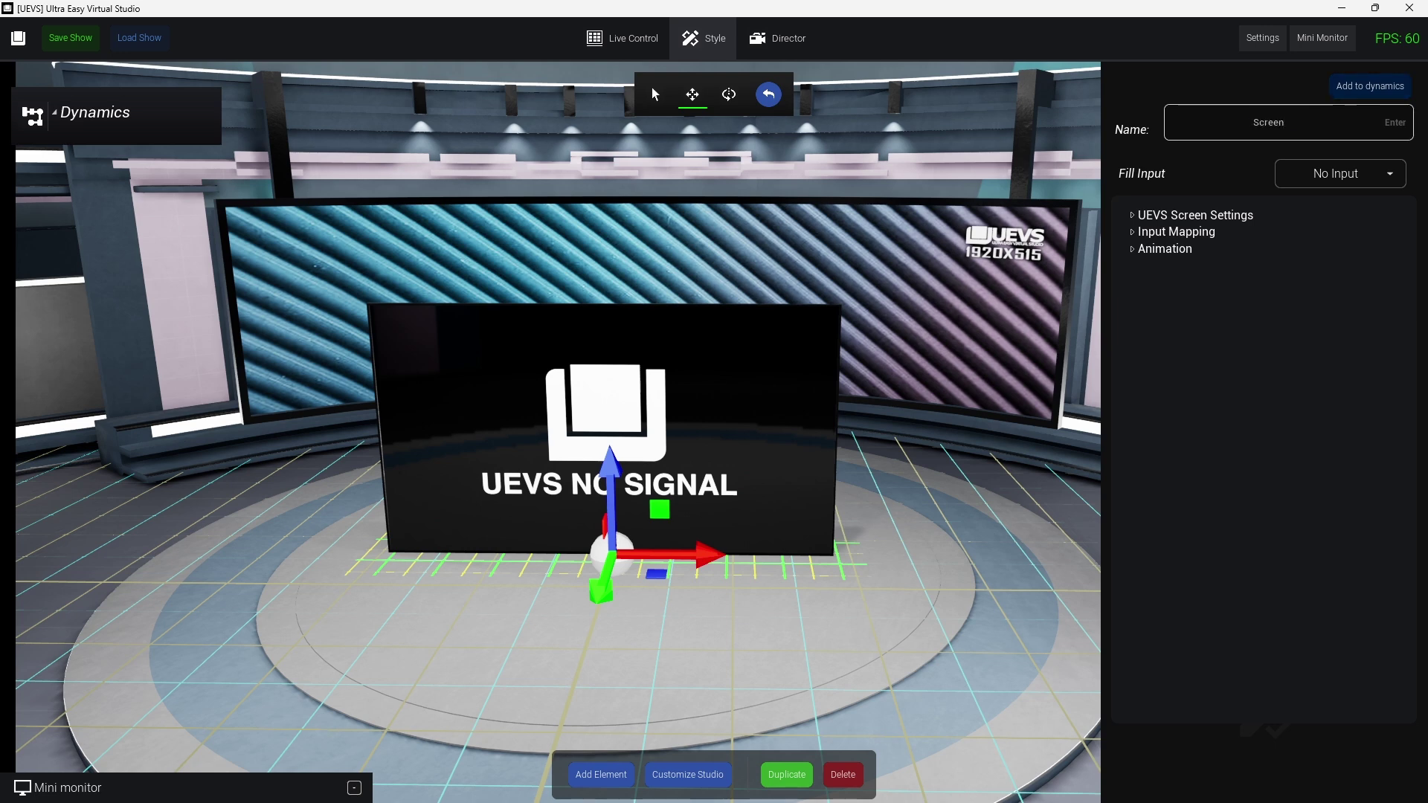
click(1006, 195)
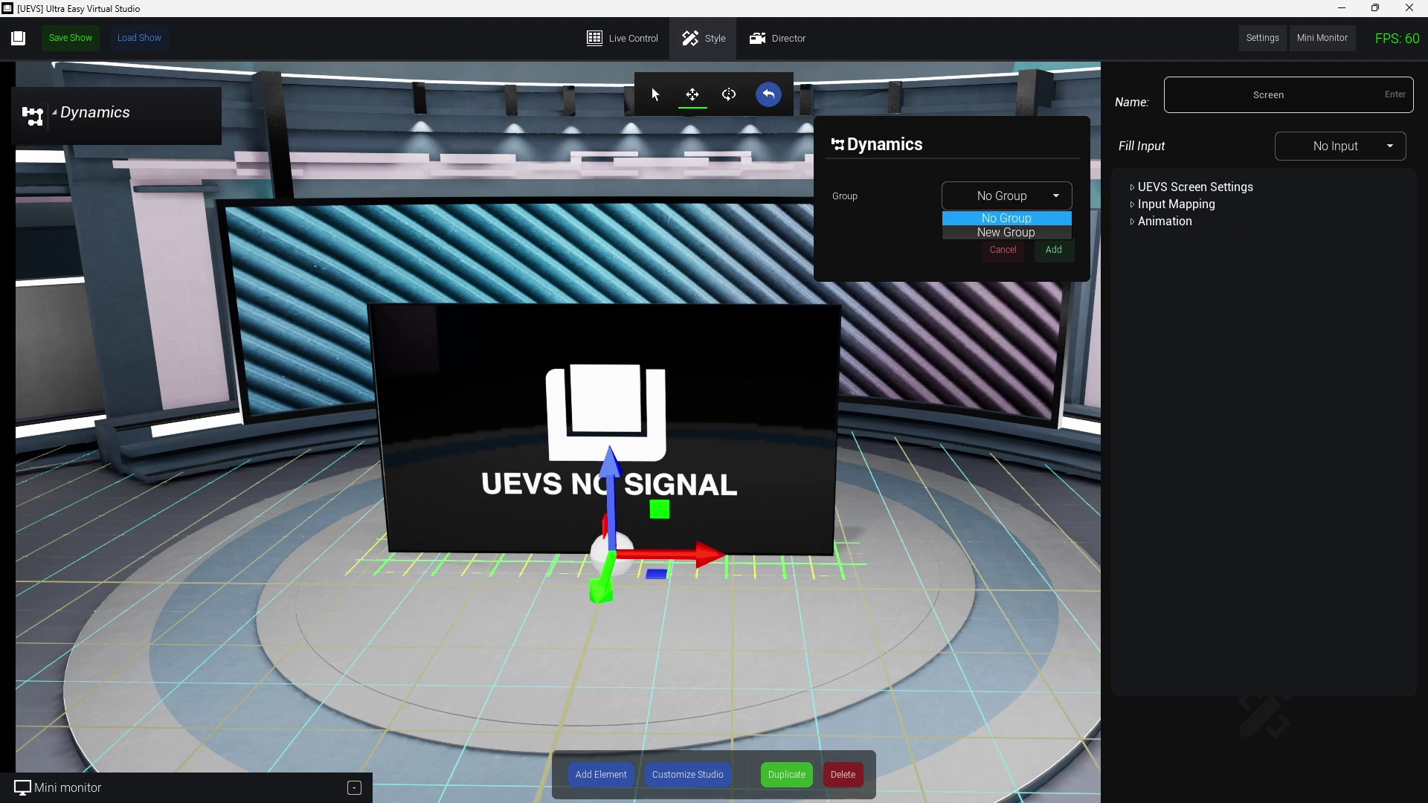
click(1005, 215)
click(1054, 249)
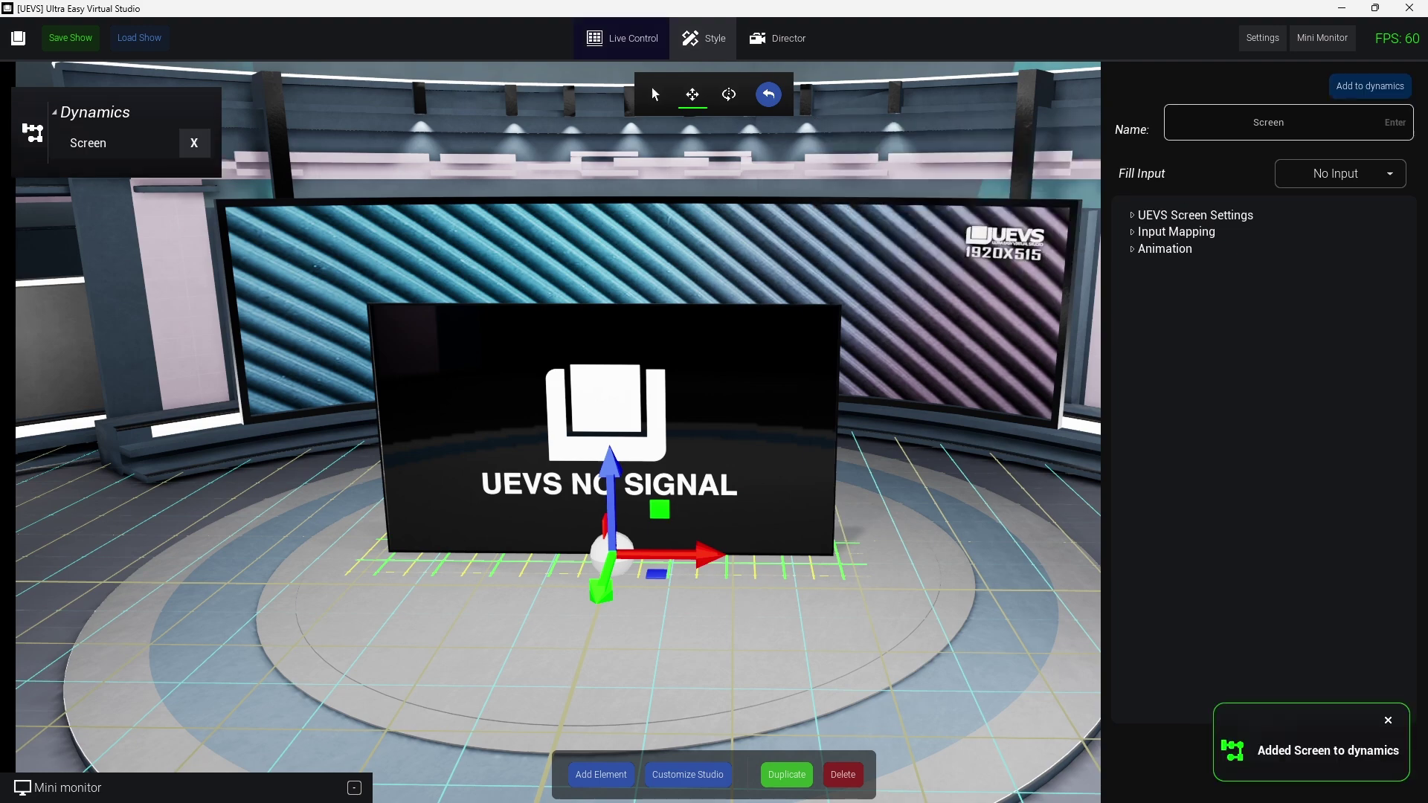
In Live Control, take the Screen dynamic out of the studio scene
click(623, 38)
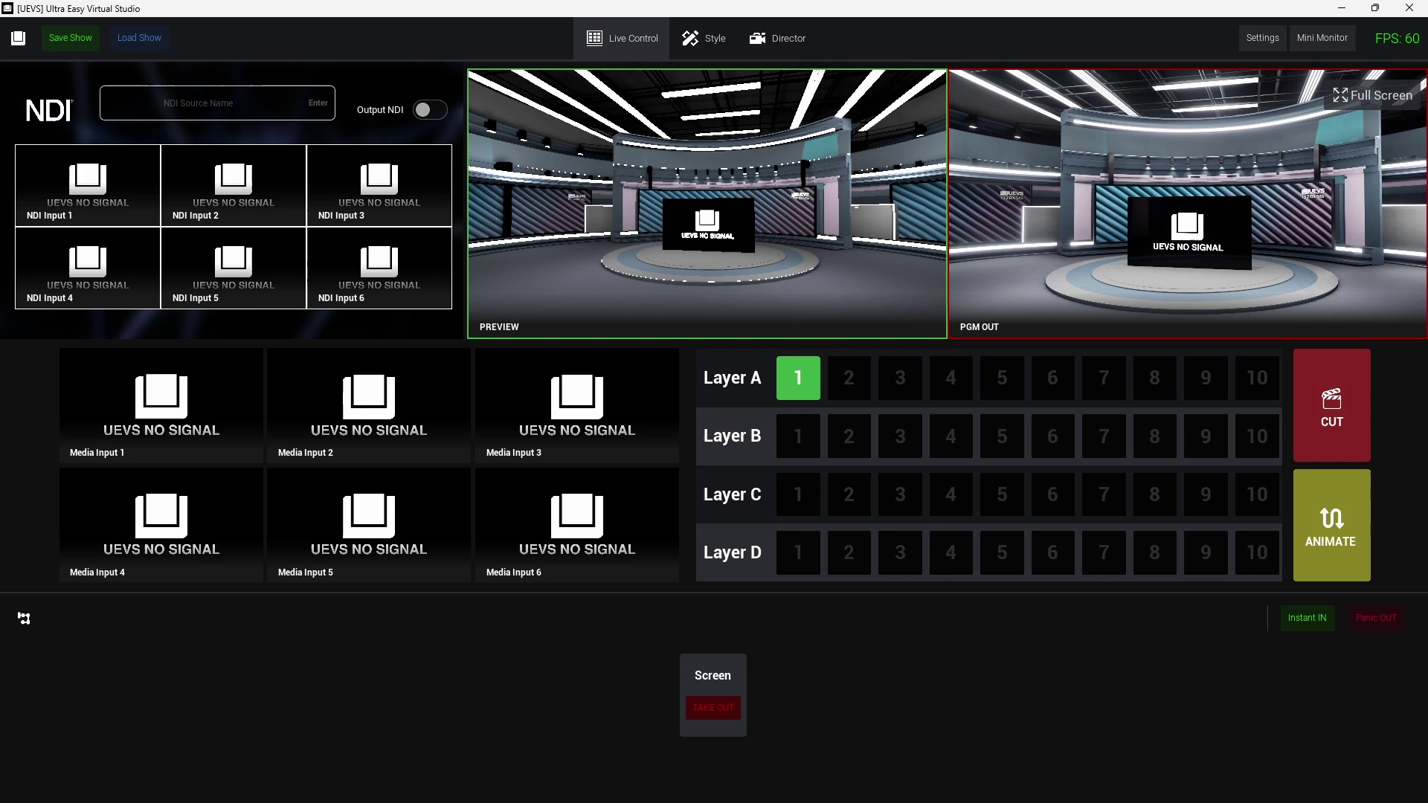
click(713, 709)
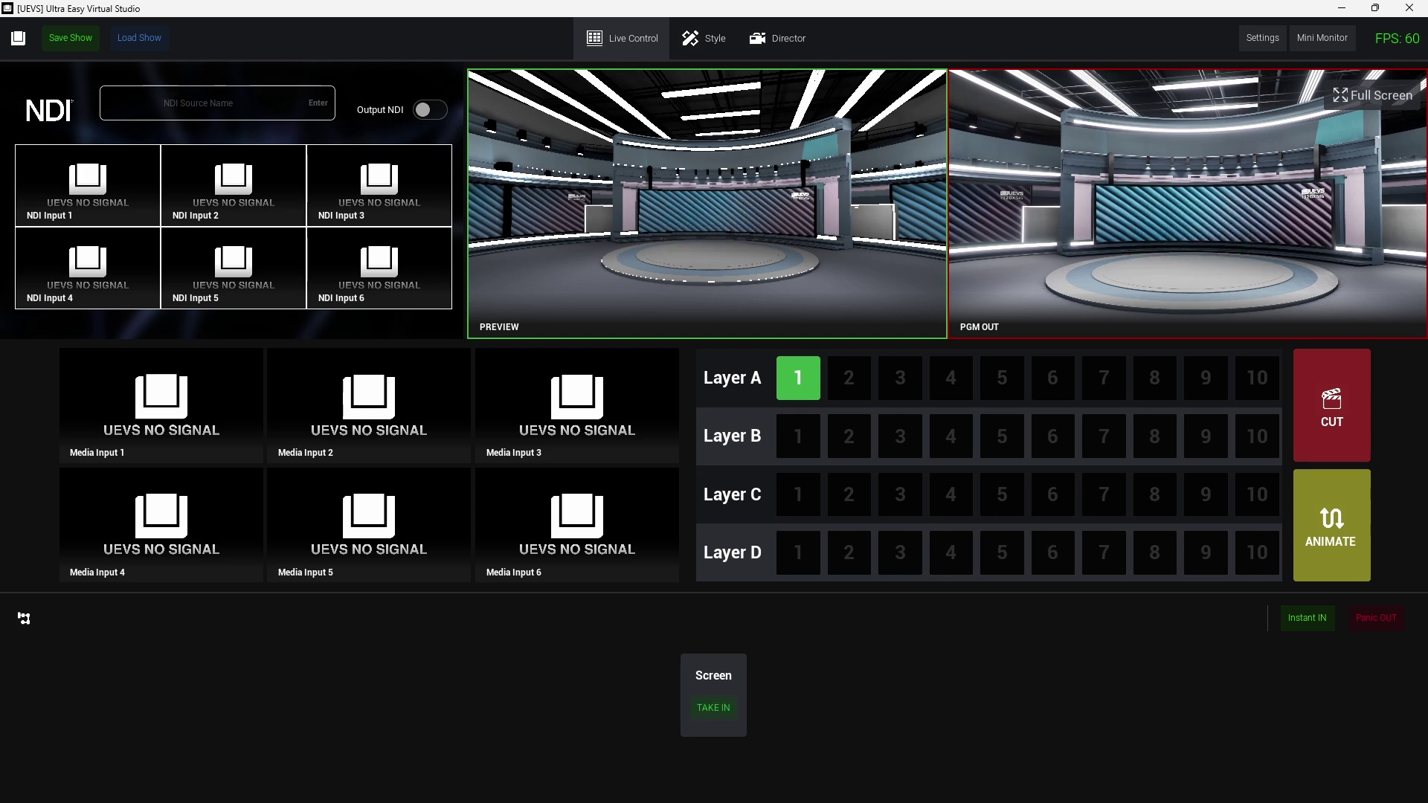
Take the Screen dynamic back into the scene and set its animation length to 0.2 seconds
click(713, 708)
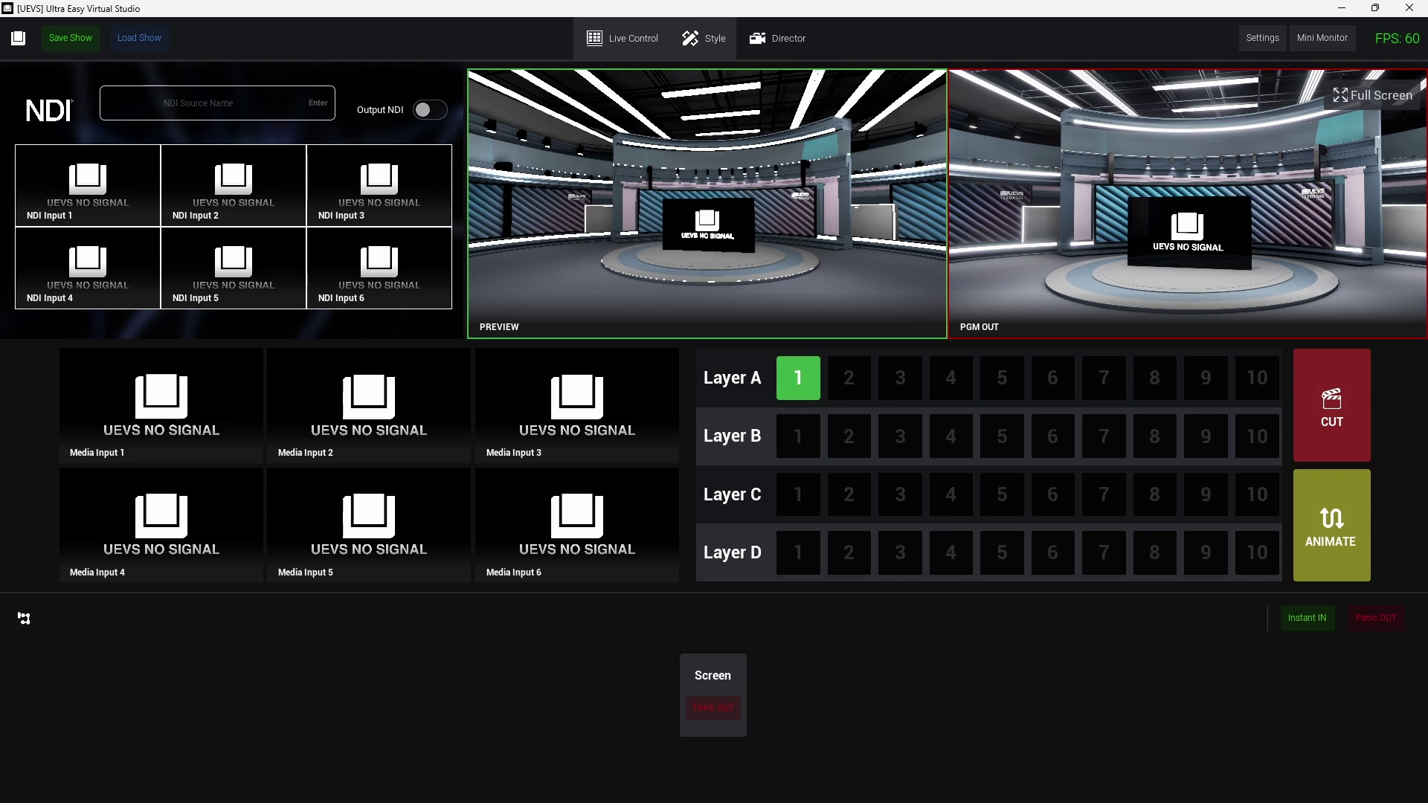
click(703, 39)
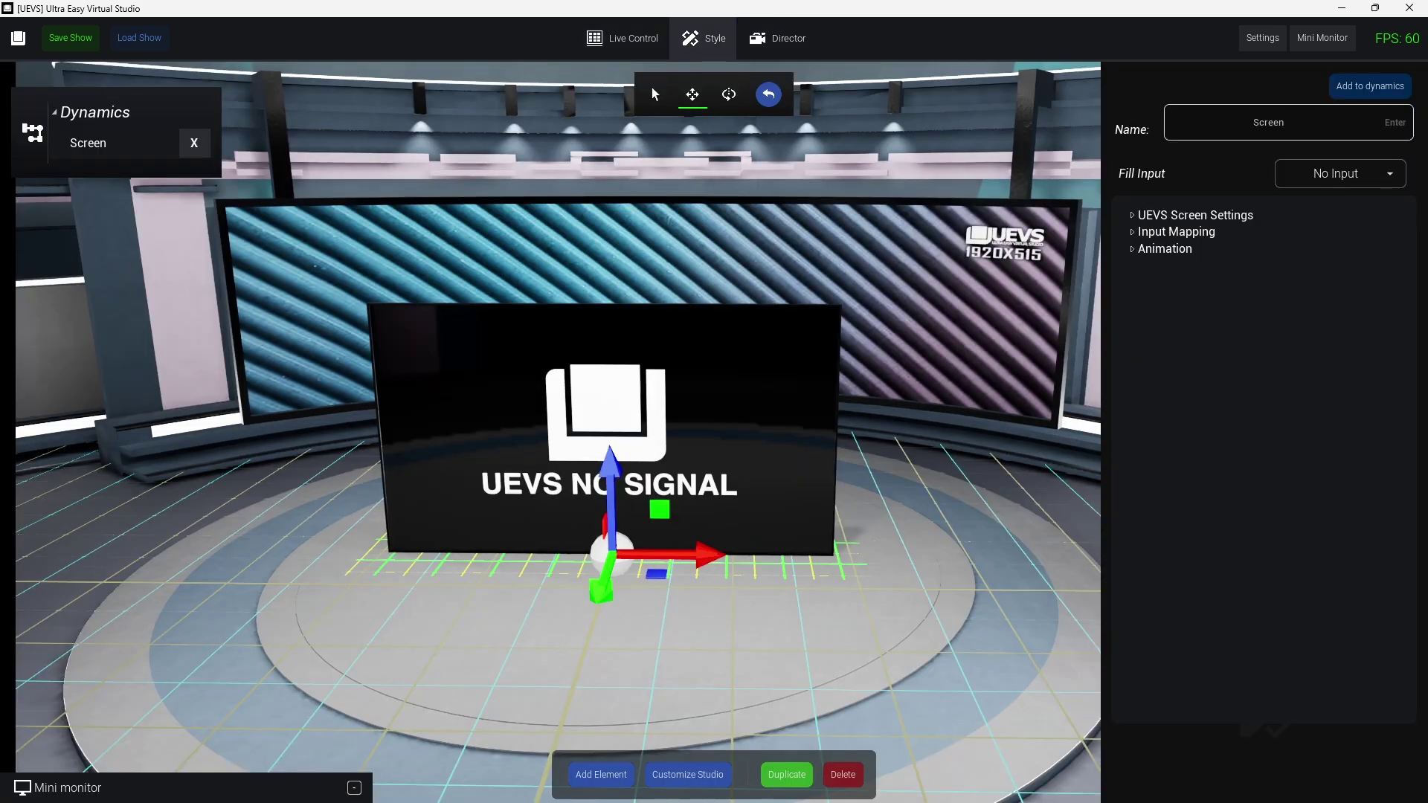
click(1165, 249)
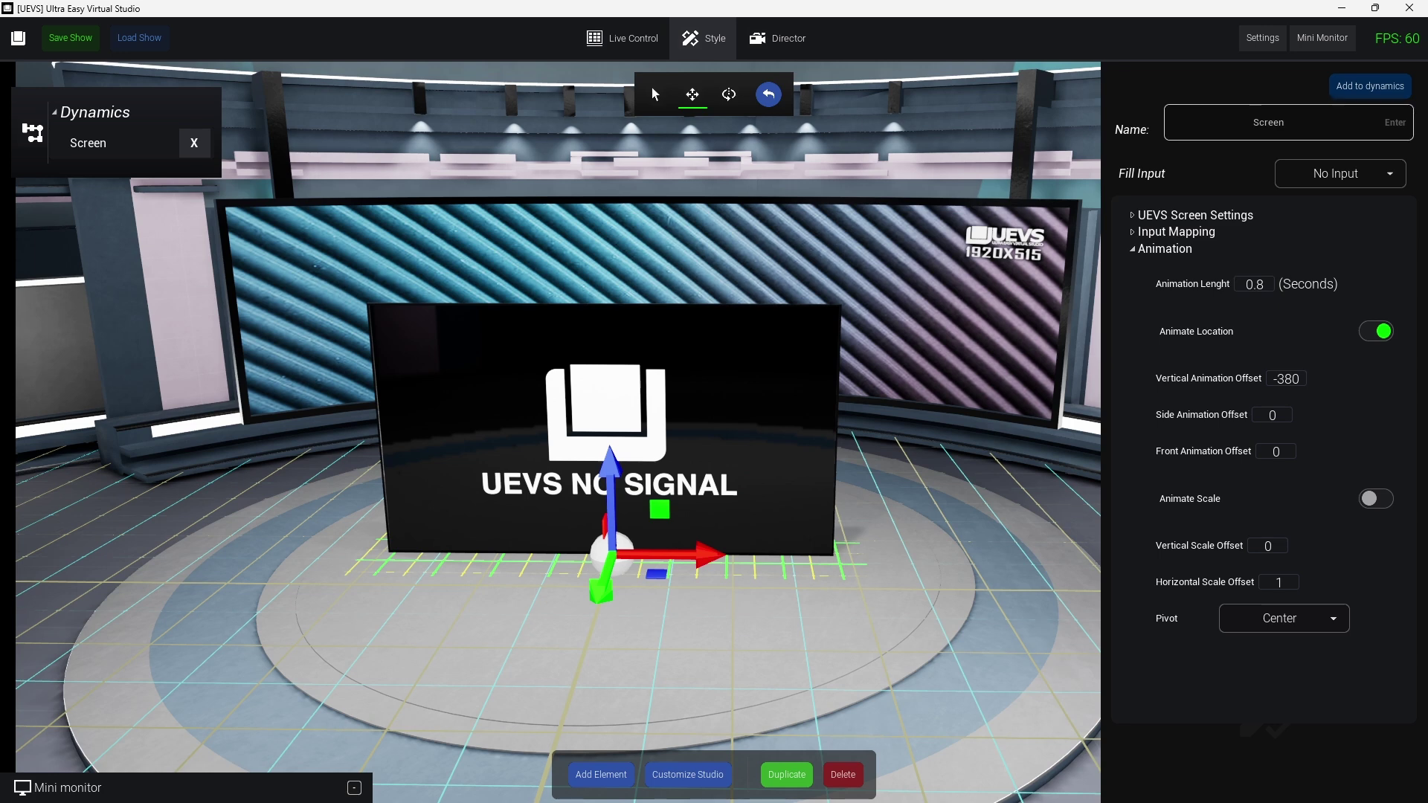
double_click(1251, 284)
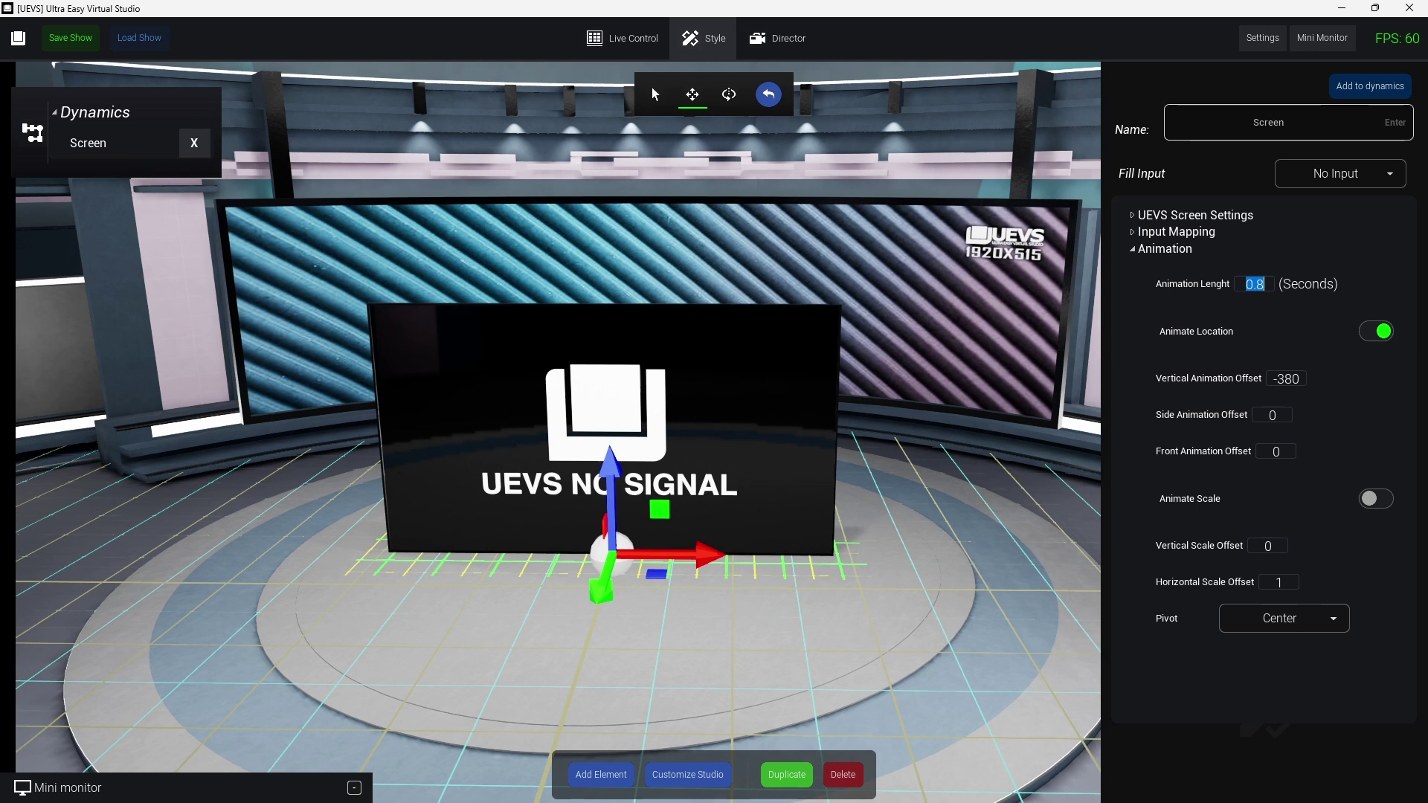
text(3)
key(BackSpace)
text(0.2)
click(623, 38)
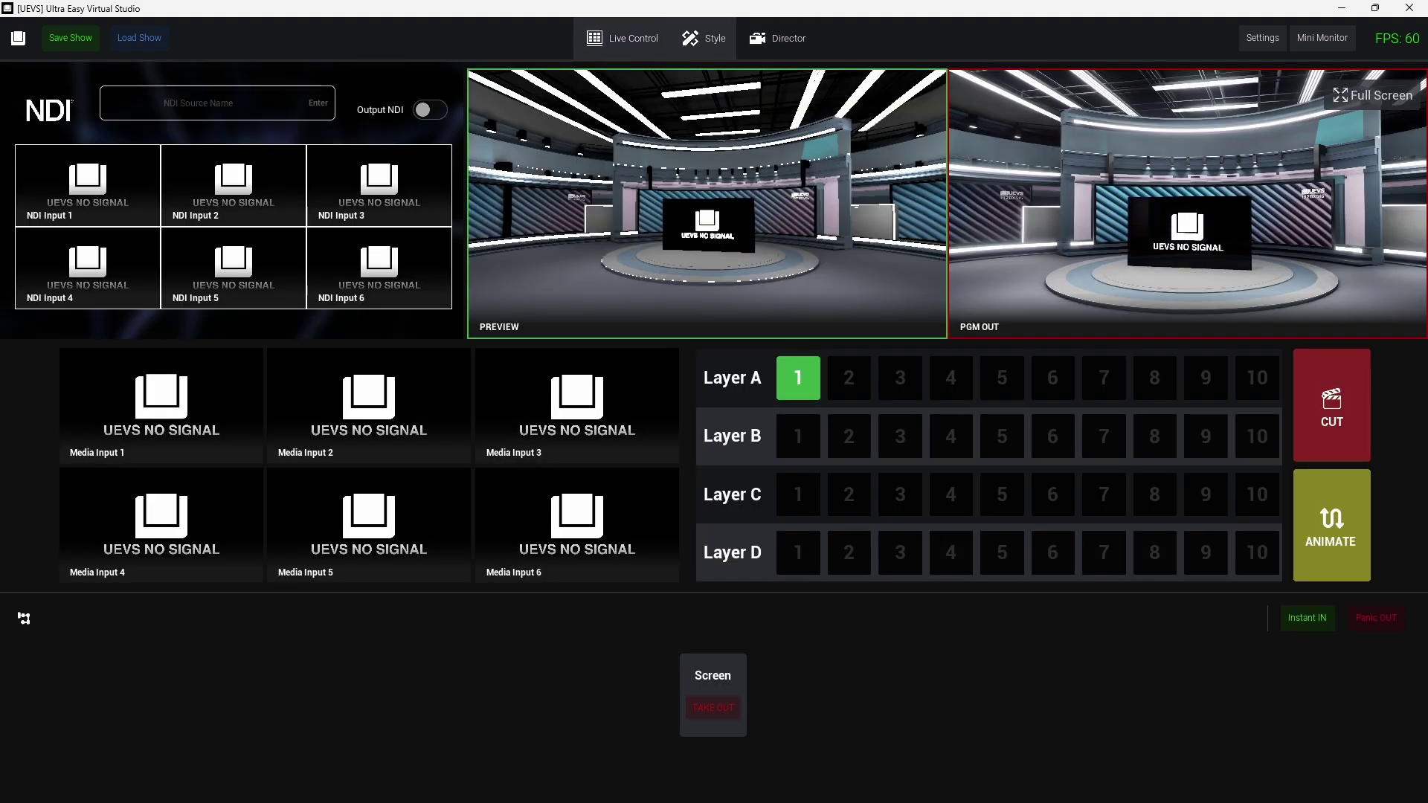
Review the Screen's location animation settings and play its vertical movement in Live Control
click(704, 38)
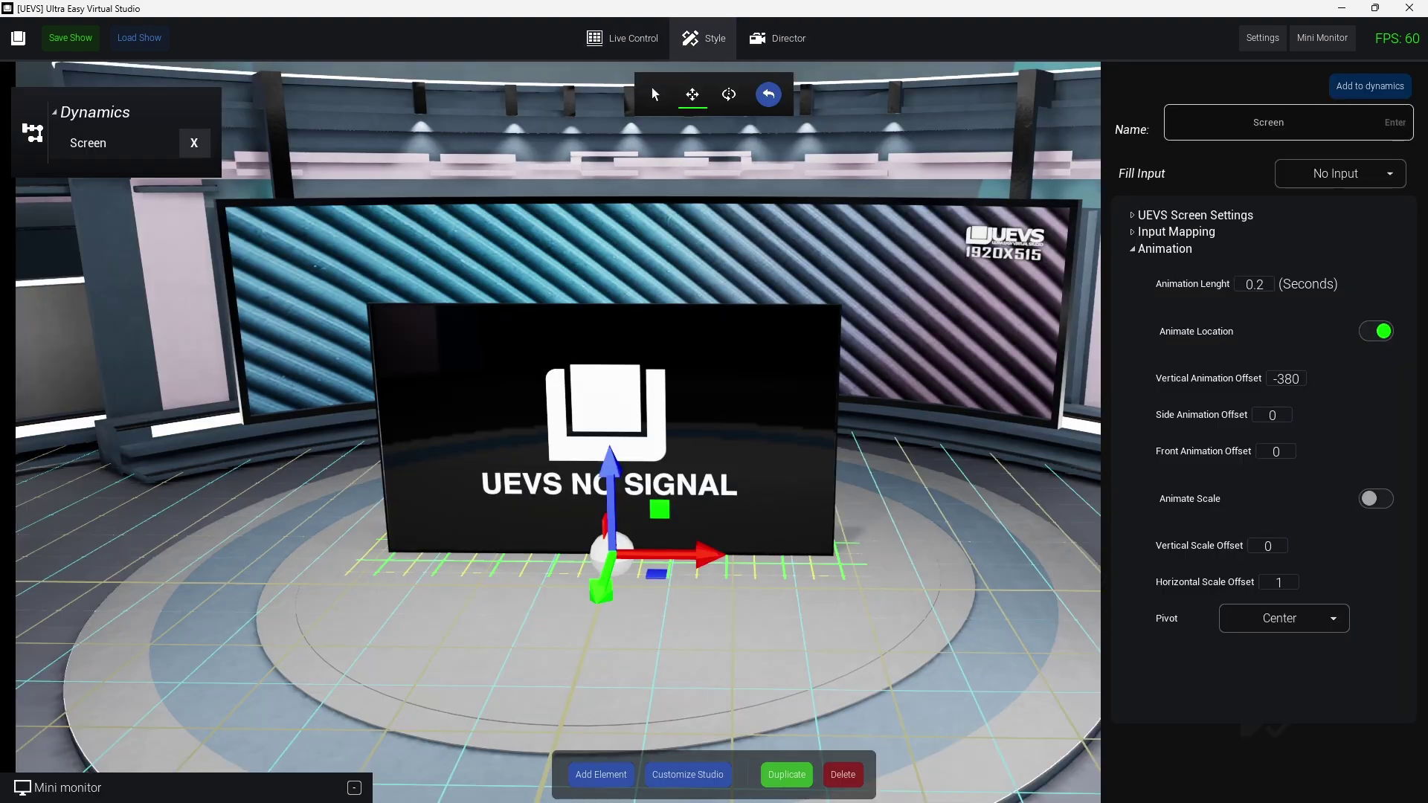
click(1376, 331)
click(1376, 331)
drag(1277, 379, 1301, 378)
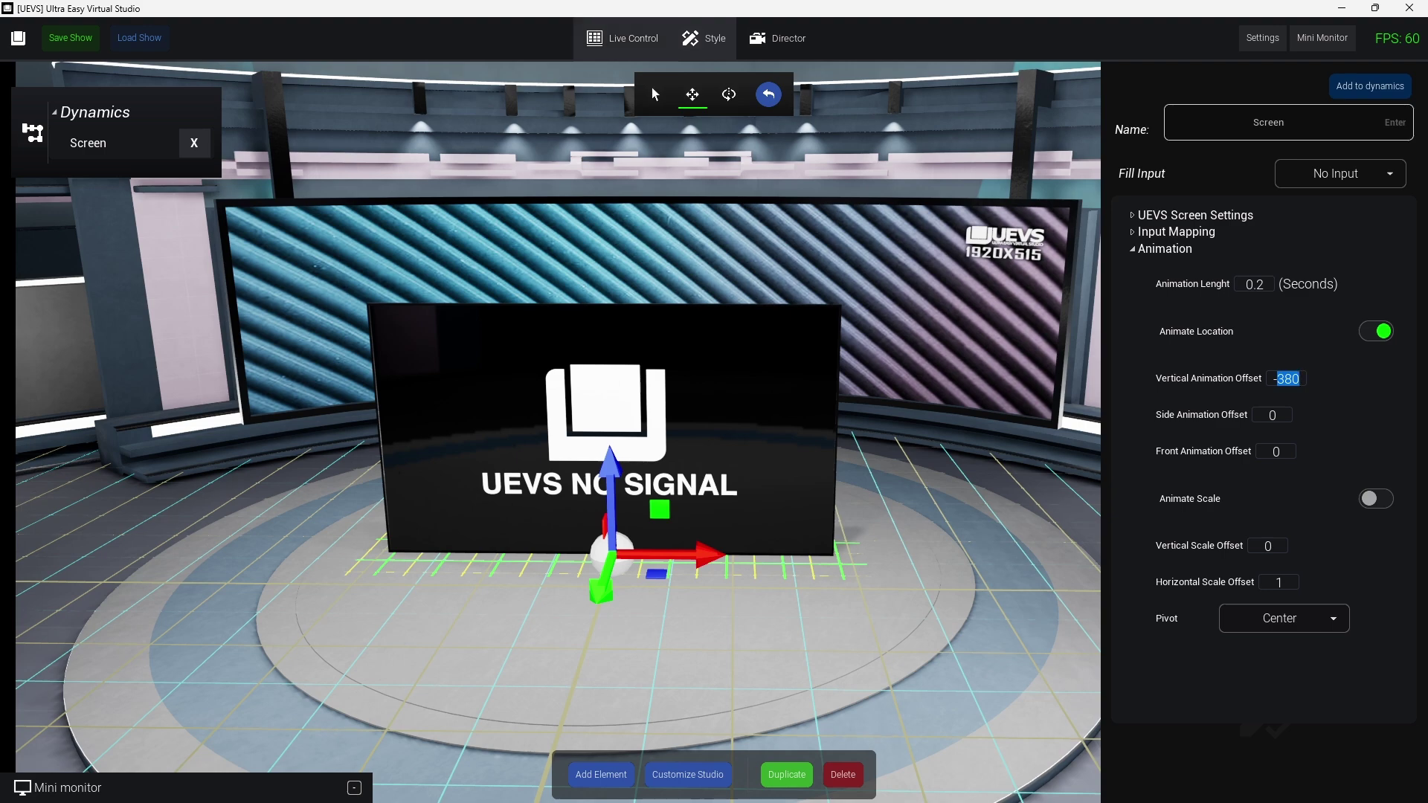
click(622, 38)
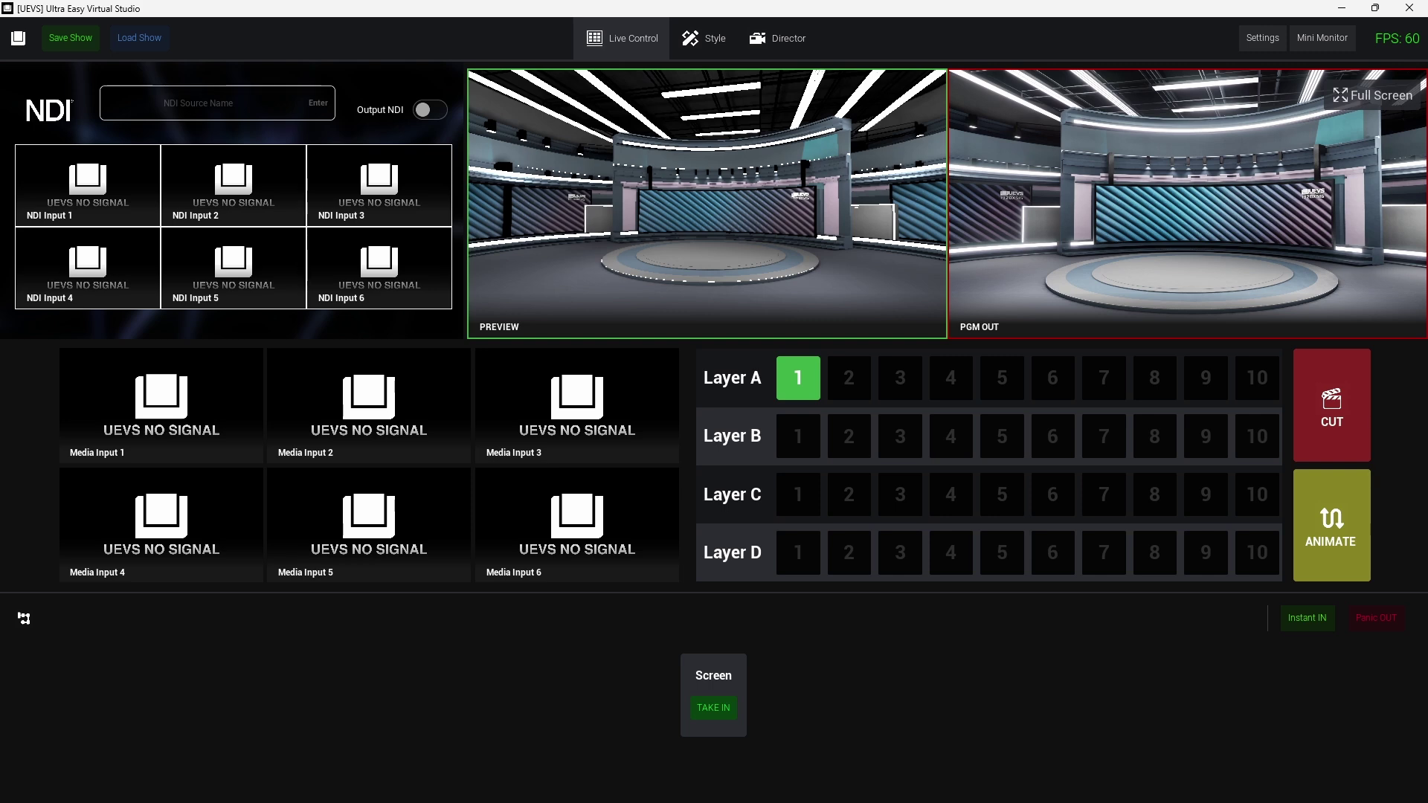
click(713, 709)
Set the Screen's Vertical Animation Offset to 0 and its Side Animation Offset to 500
click(703, 38)
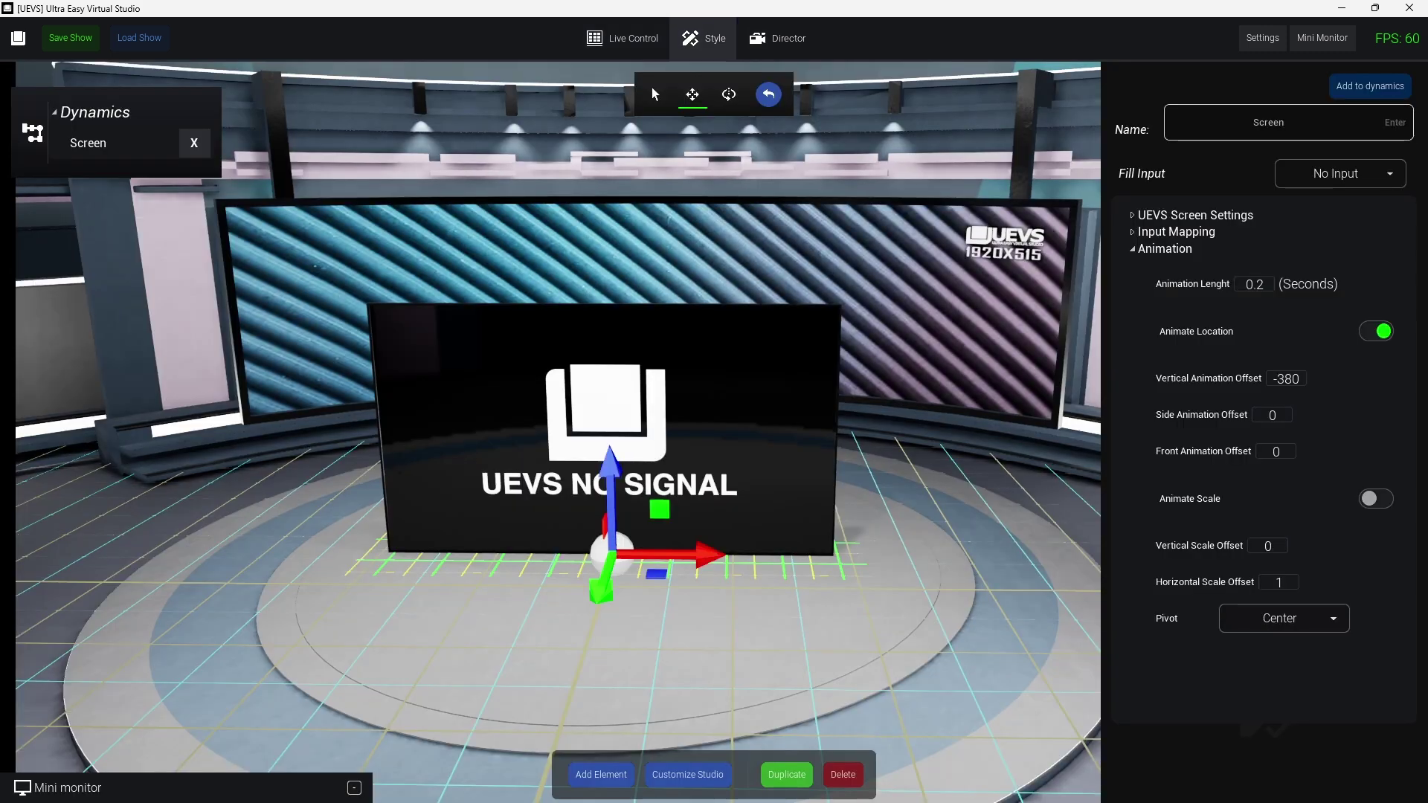
double_click(1288, 379)
key(BackSpace)
key(BackSpace)
text(0)
key(Tab)
click(1272, 416)
text(500)
Take the Screen dynamic out and back in to test its sideways movement in Live Control
click(622, 38)
click(714, 708)
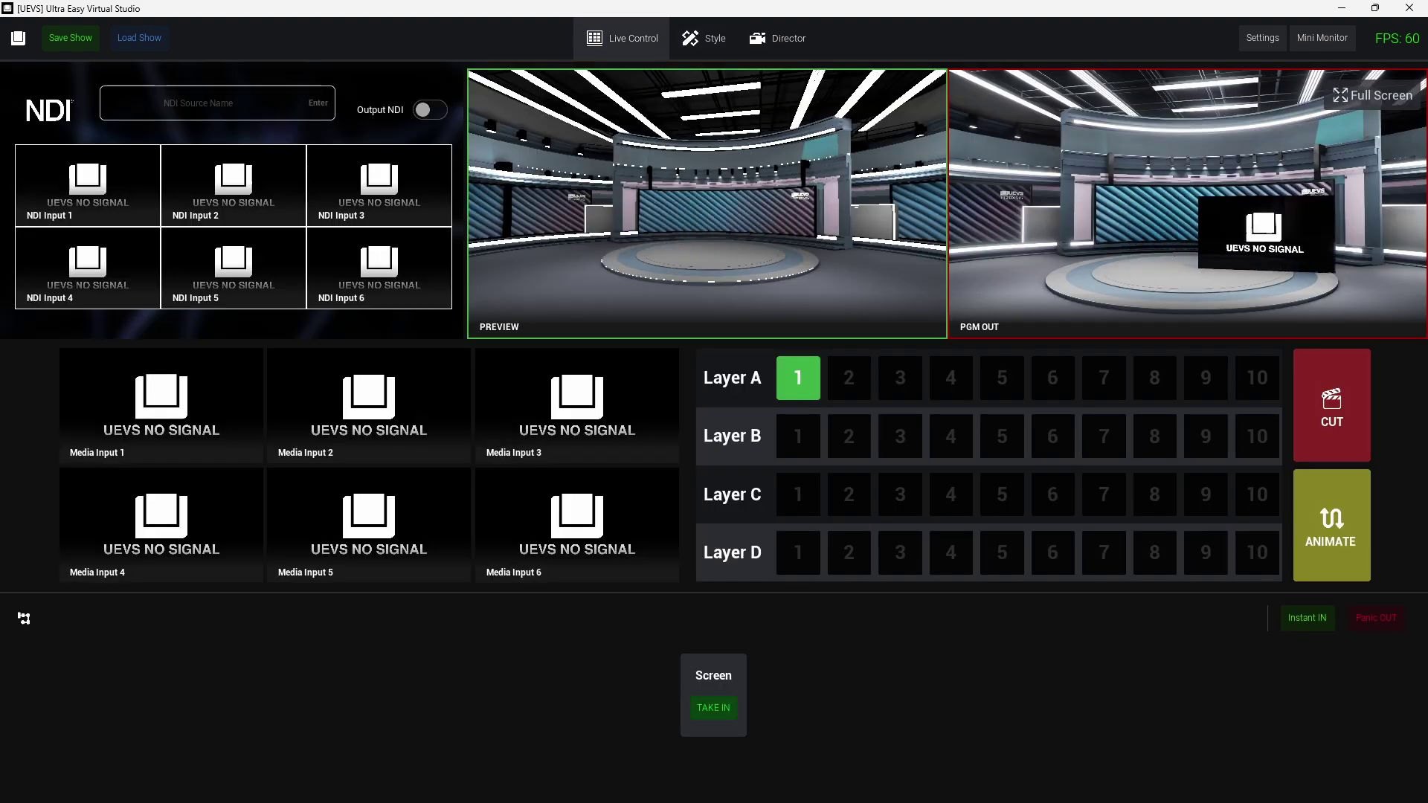
click(714, 708)
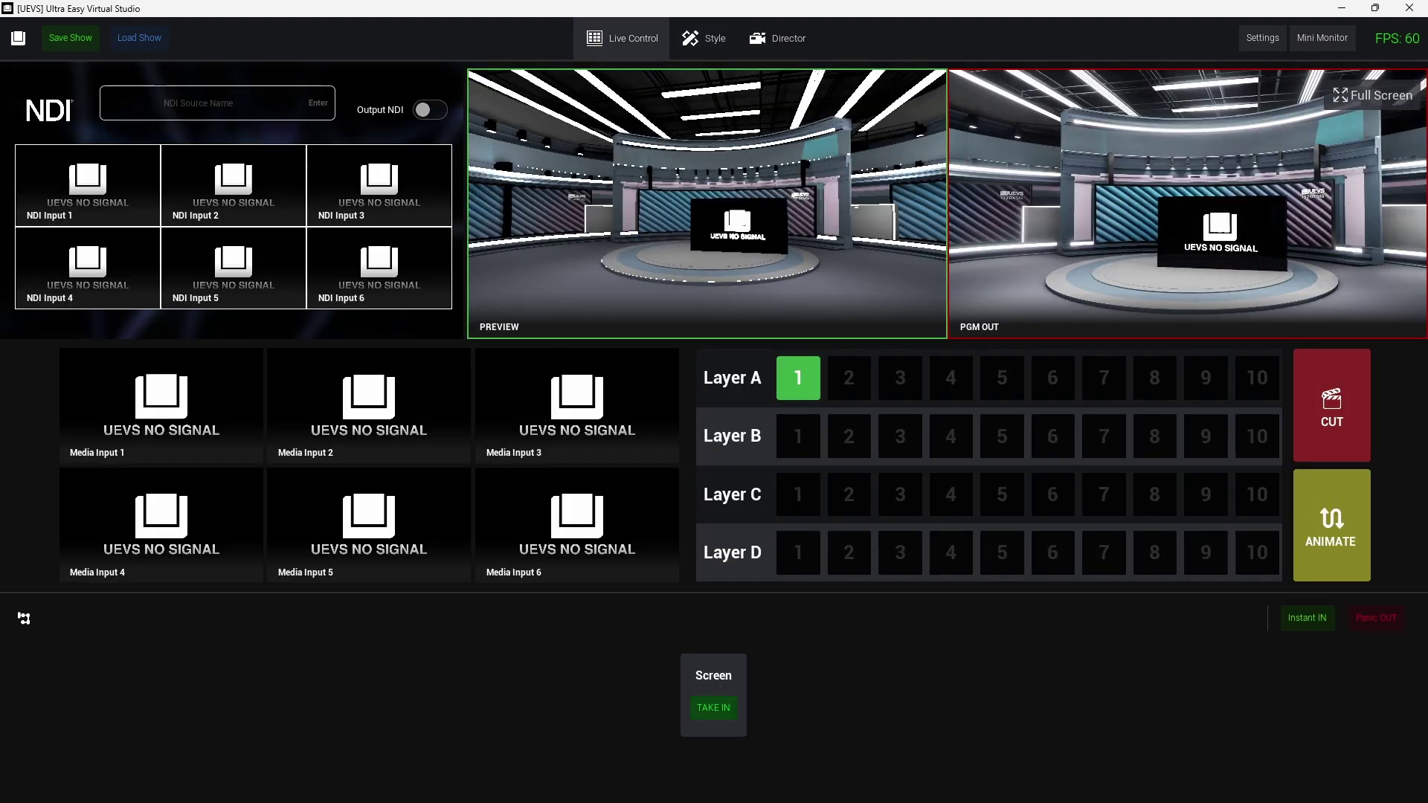
Set the Side Animation Offset to 0 and the Front Animation Offset to 500, and test the Screen dynamic live
click(703, 38)
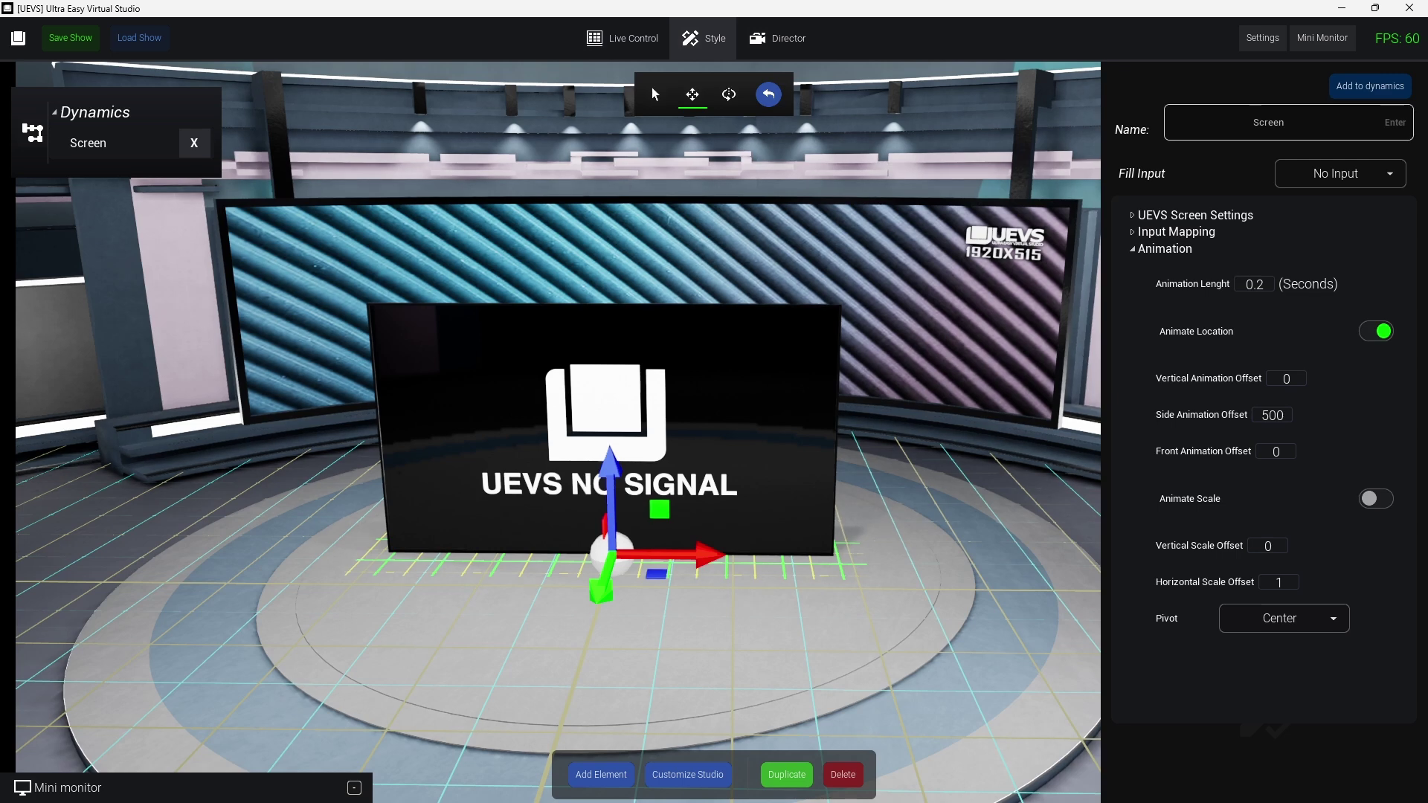
drag(1272, 415, 1274, 415)
key(ctrl+a)
text(000)
click(623, 38)
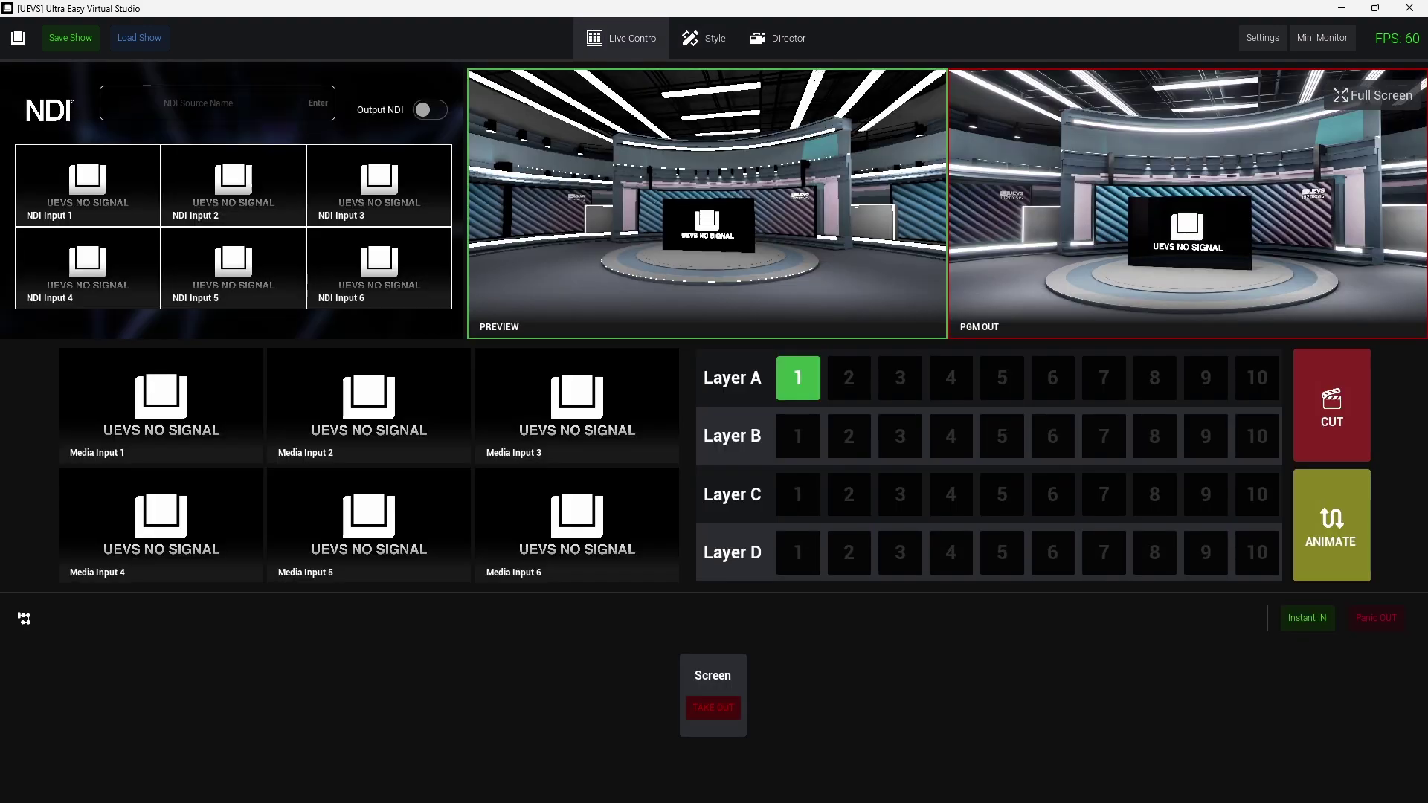
click(713, 707)
Turn off Animate Location for the Screen and test the dynamic out and in from Live Control
click(703, 38)
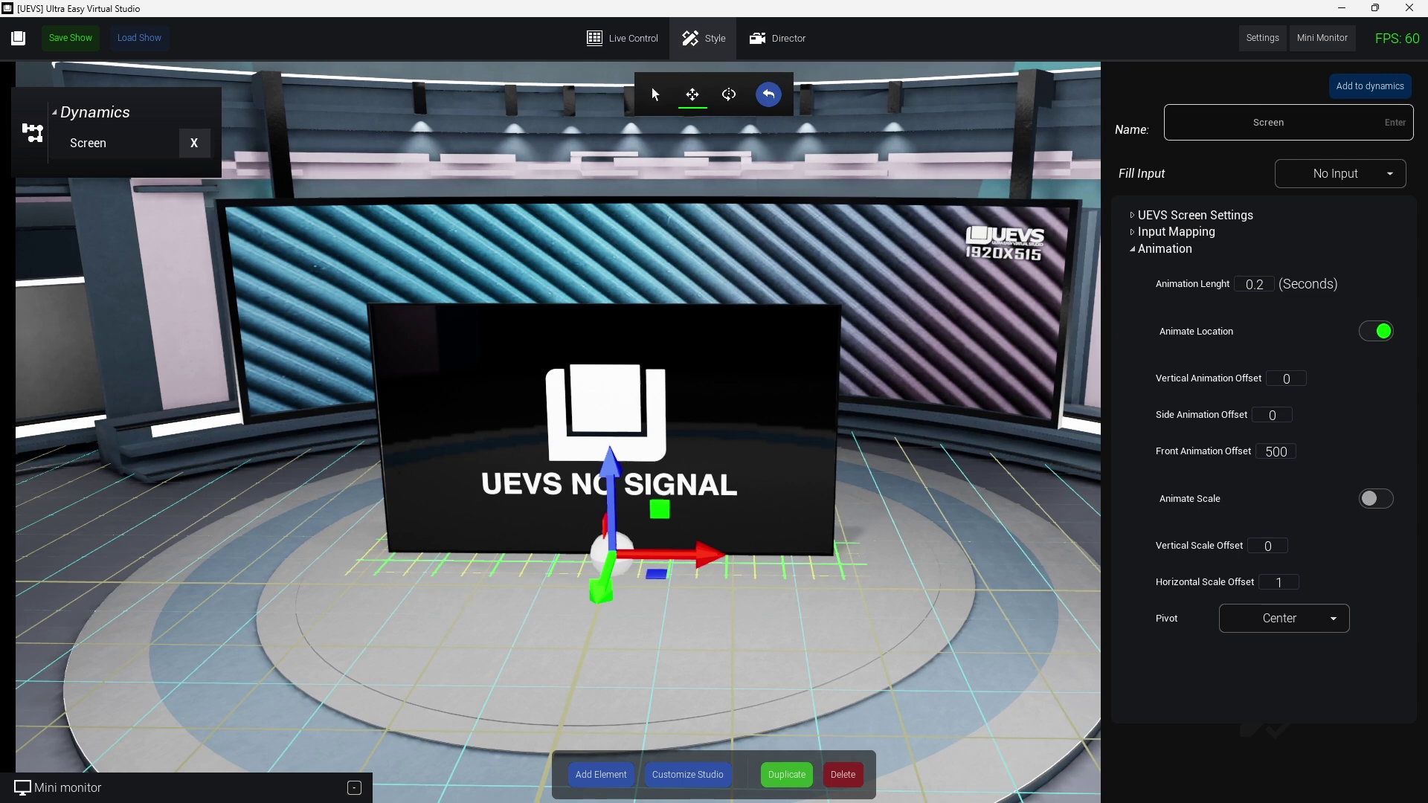
click(1376, 332)
click(623, 38)
click(713, 708)
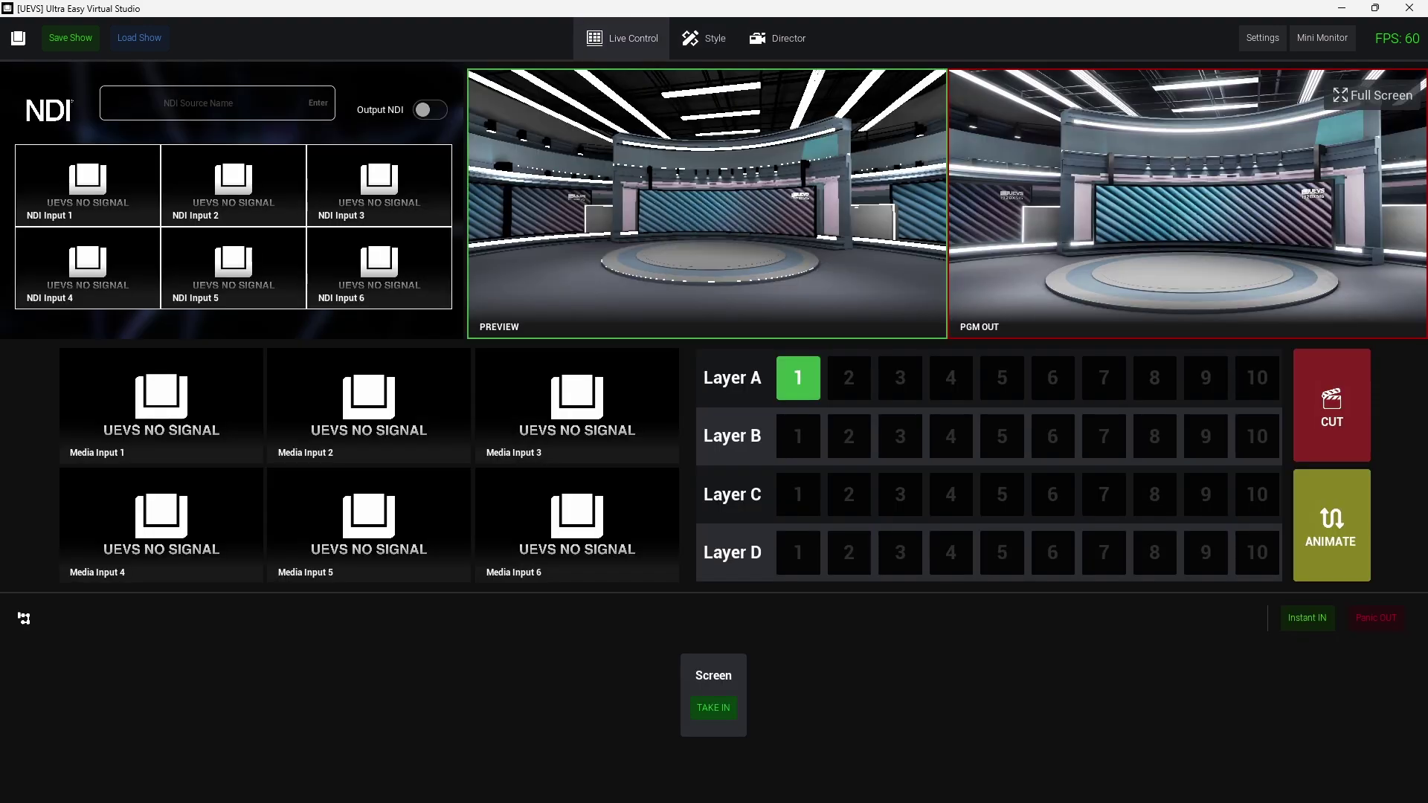
click(714, 708)
Toggle Animate Scale on and off again, and test the Screen dynamic in Live Control without any animation
click(703, 38)
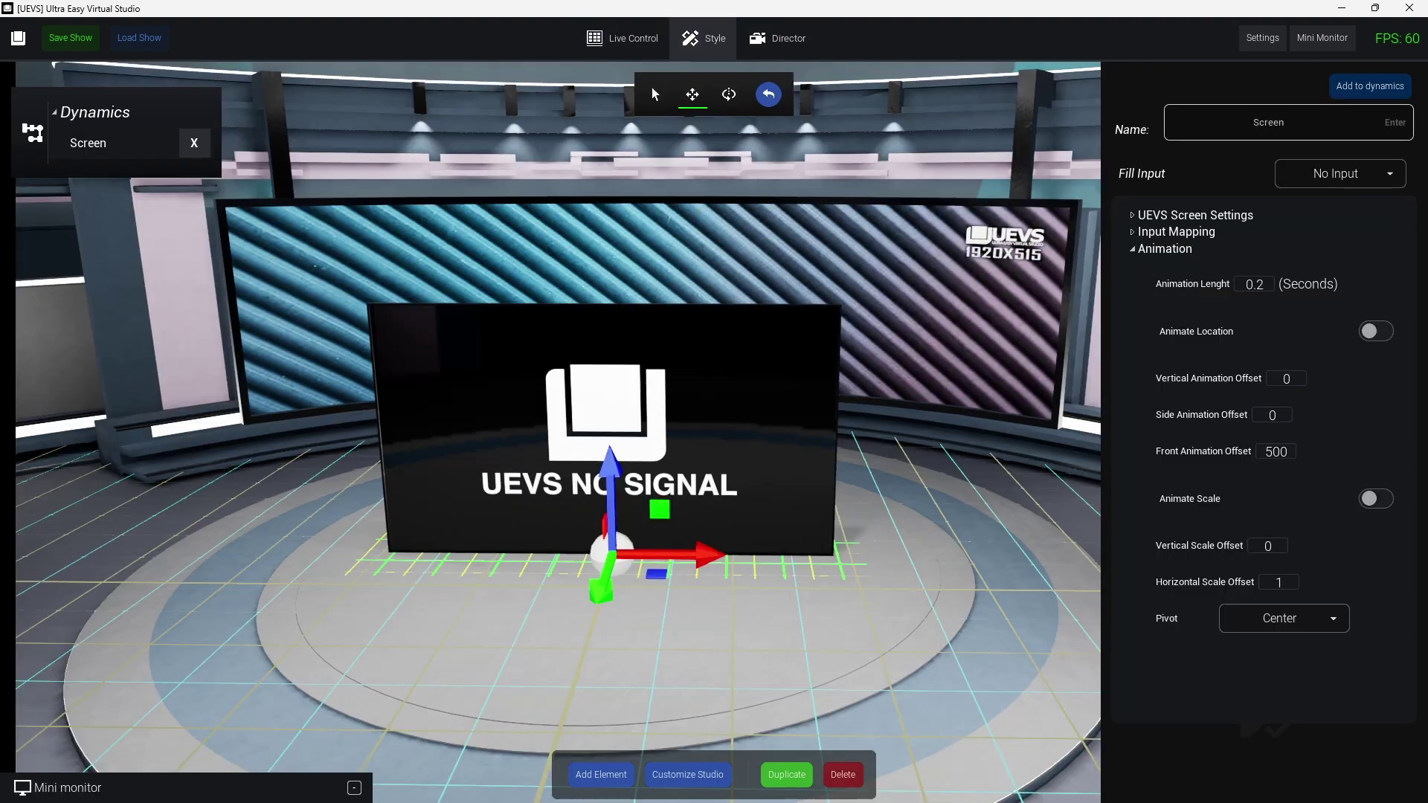
click(1376, 499)
click(1376, 498)
click(623, 38)
click(713, 708)
click(713, 708)
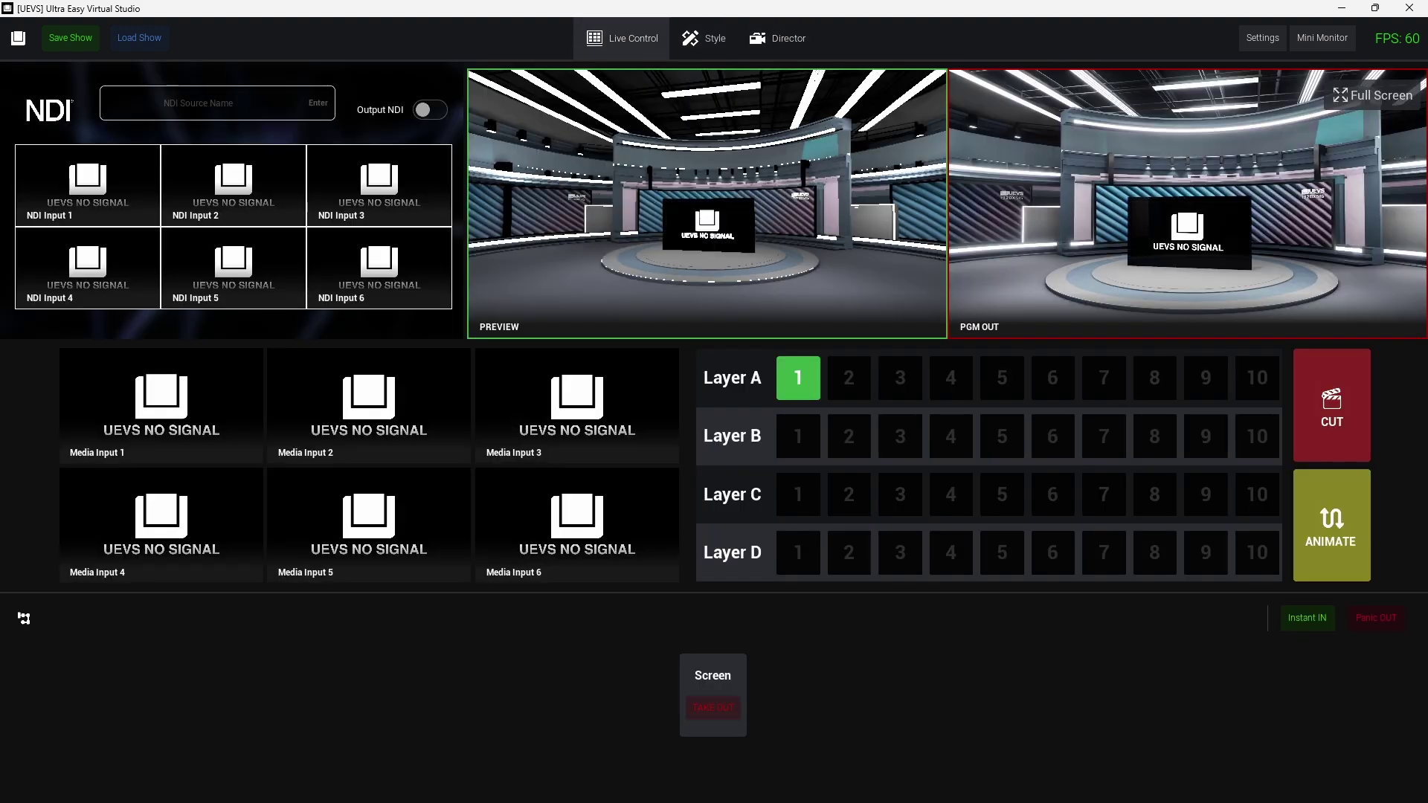
Turn on Animate Scale for the Screen and play the dynamic in Live Control
click(703, 38)
click(1377, 498)
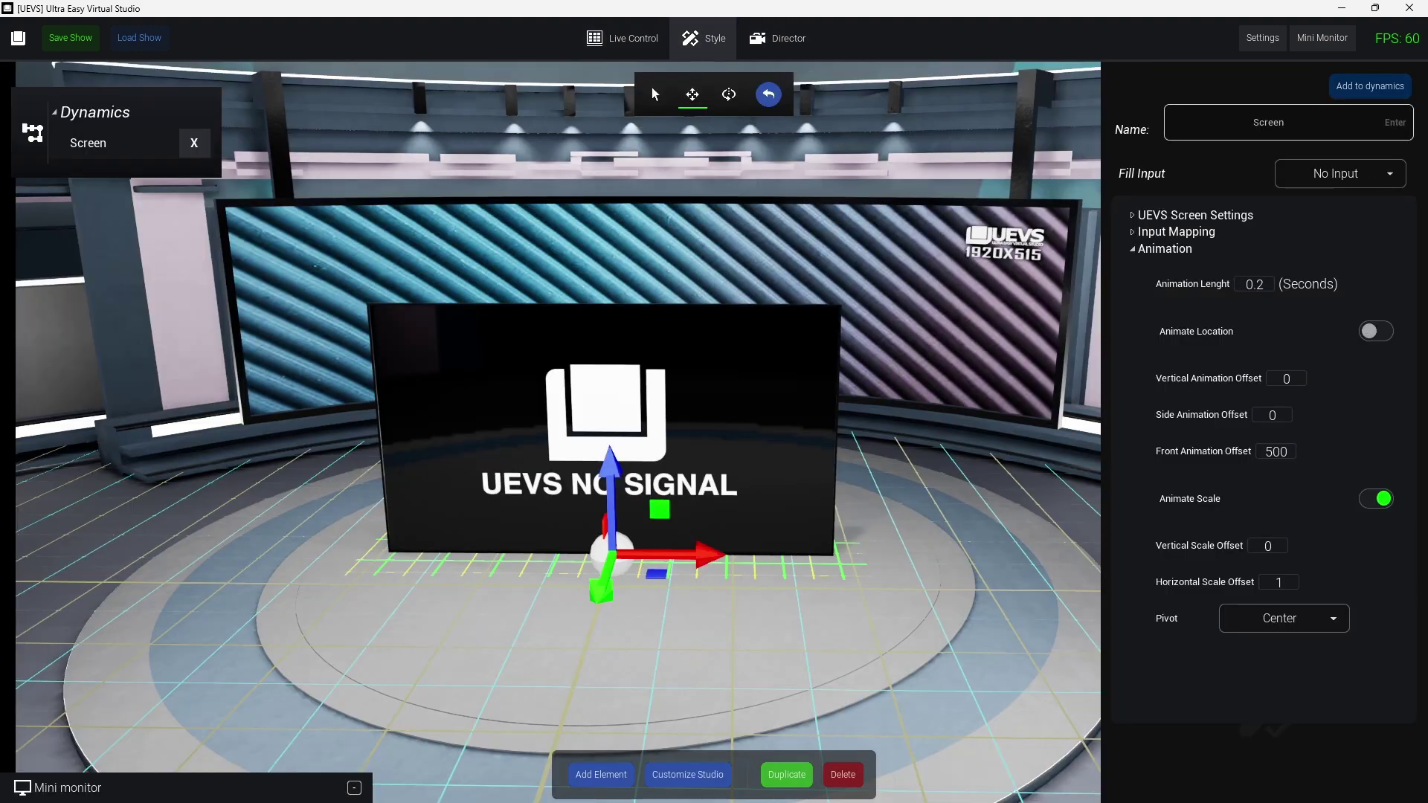
click(623, 38)
click(713, 708)
click(714, 708)
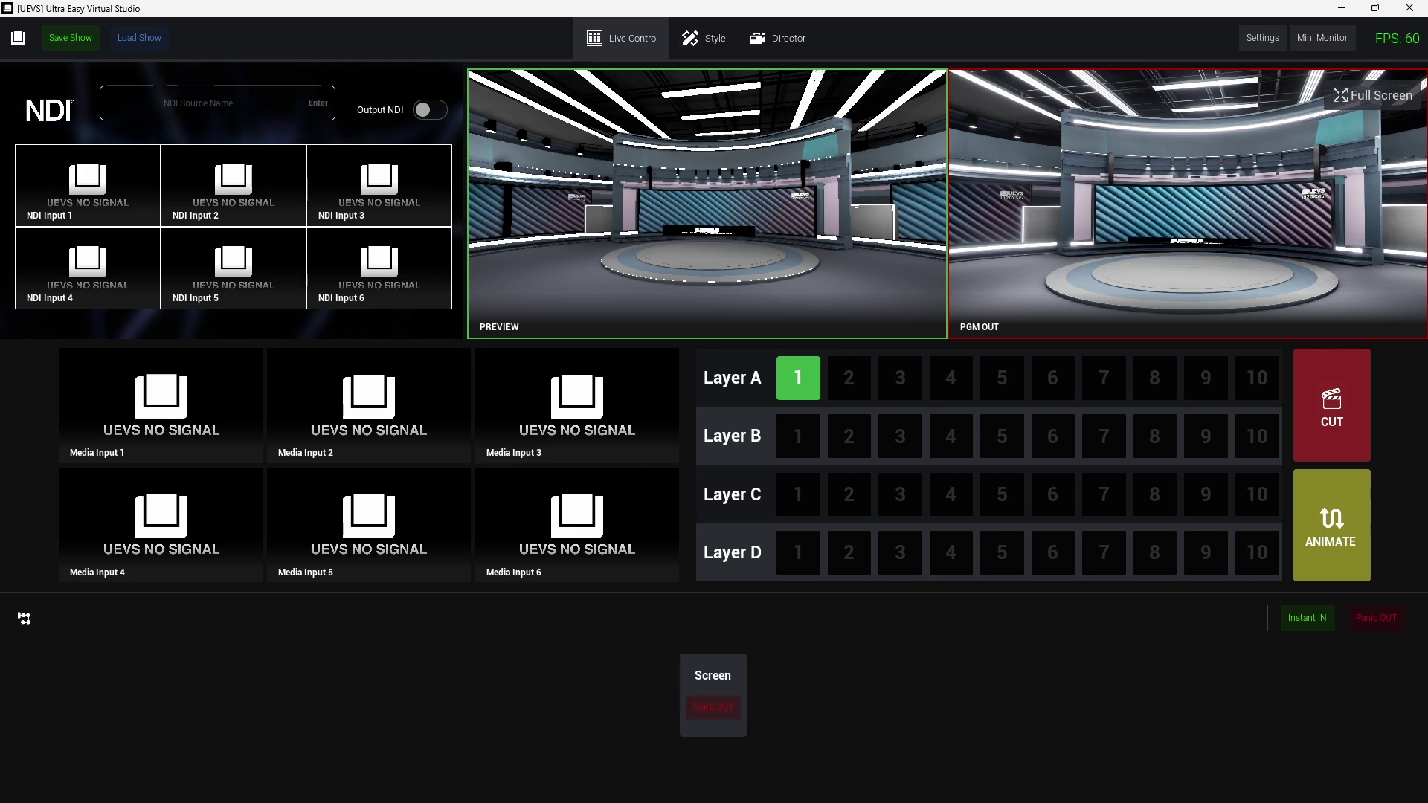
Take the Screen dynamic in and out repeatedly to examine its vertical scale animation on the preview and program outputs
click(713, 707)
click(713, 707)
click(713, 708)
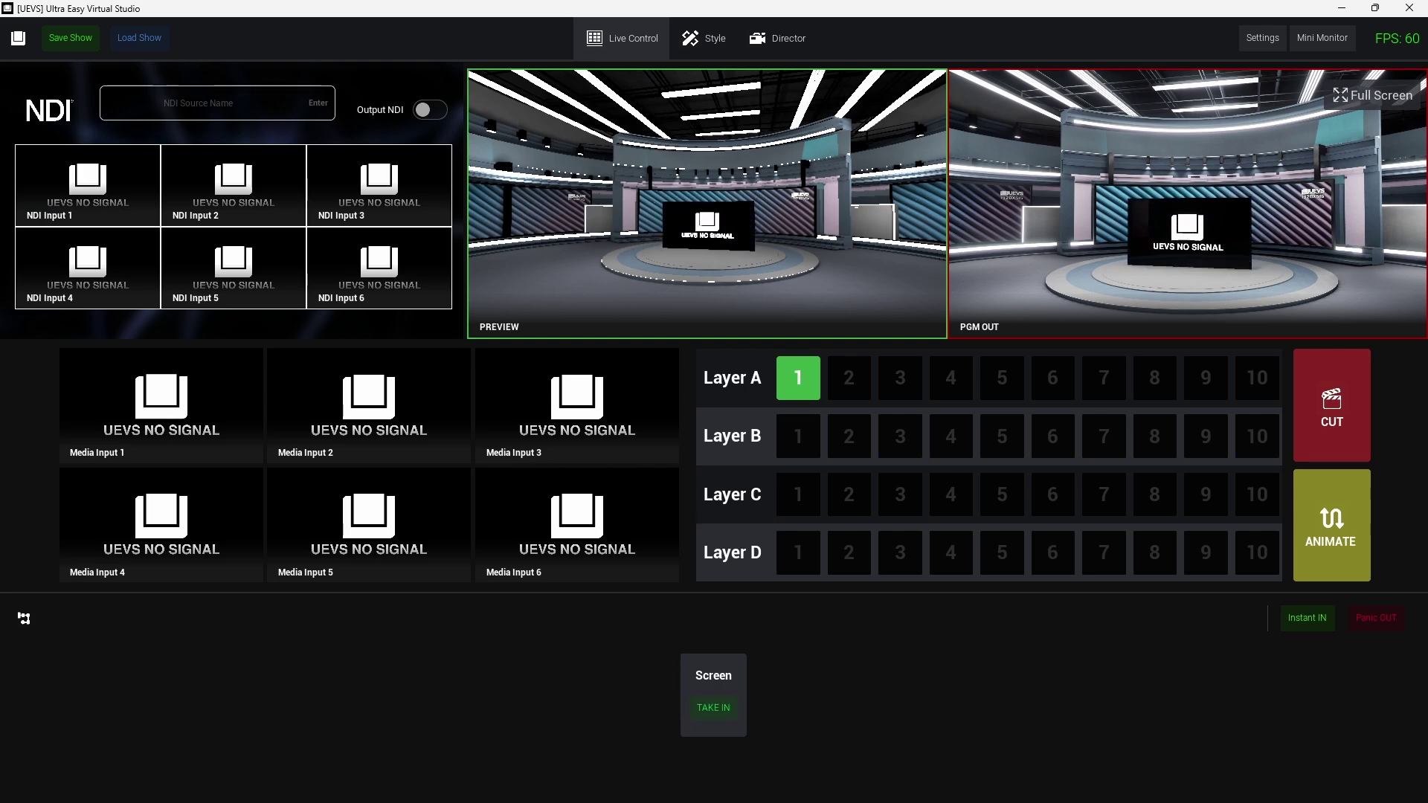
click(714, 707)
click(713, 707)
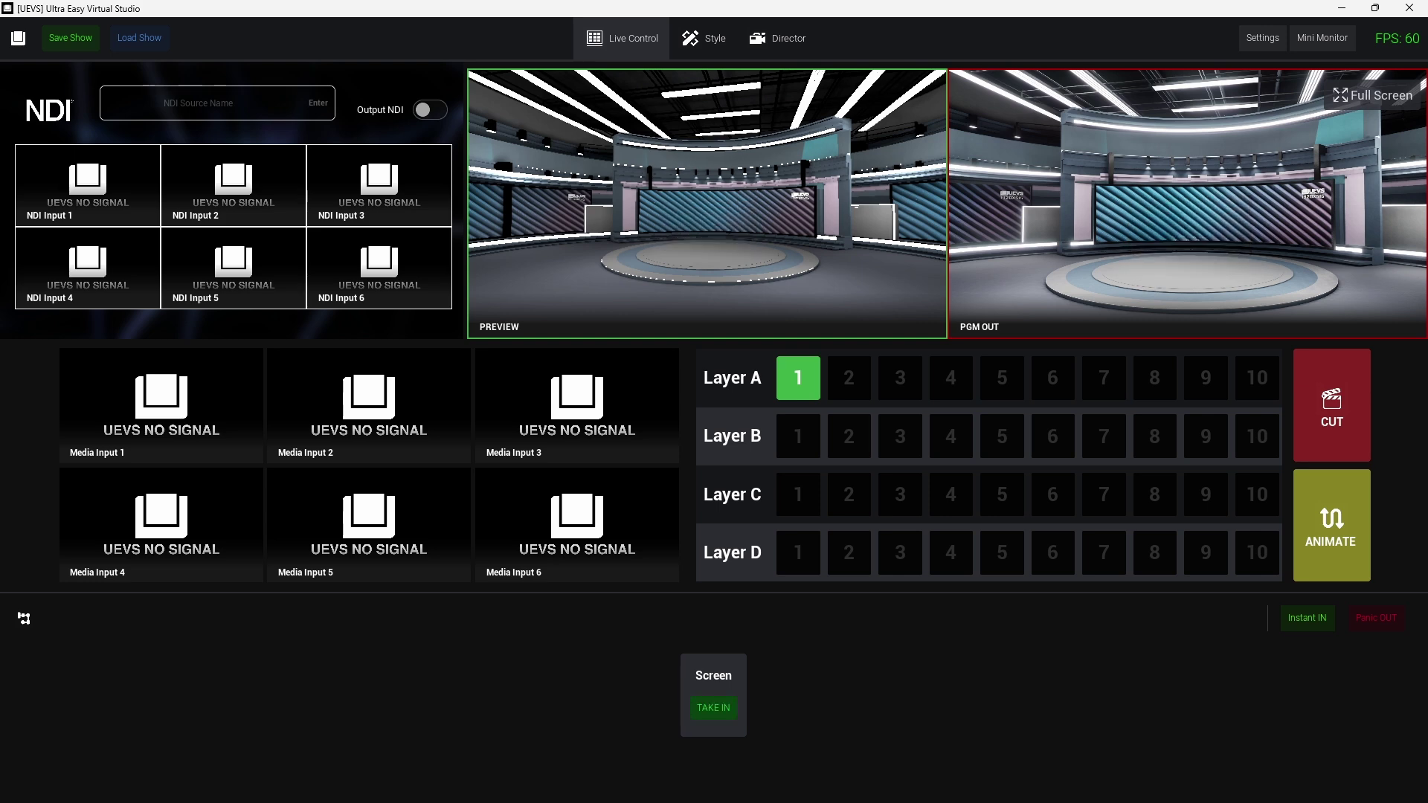
click(714, 707)
click(713, 707)
click(713, 708)
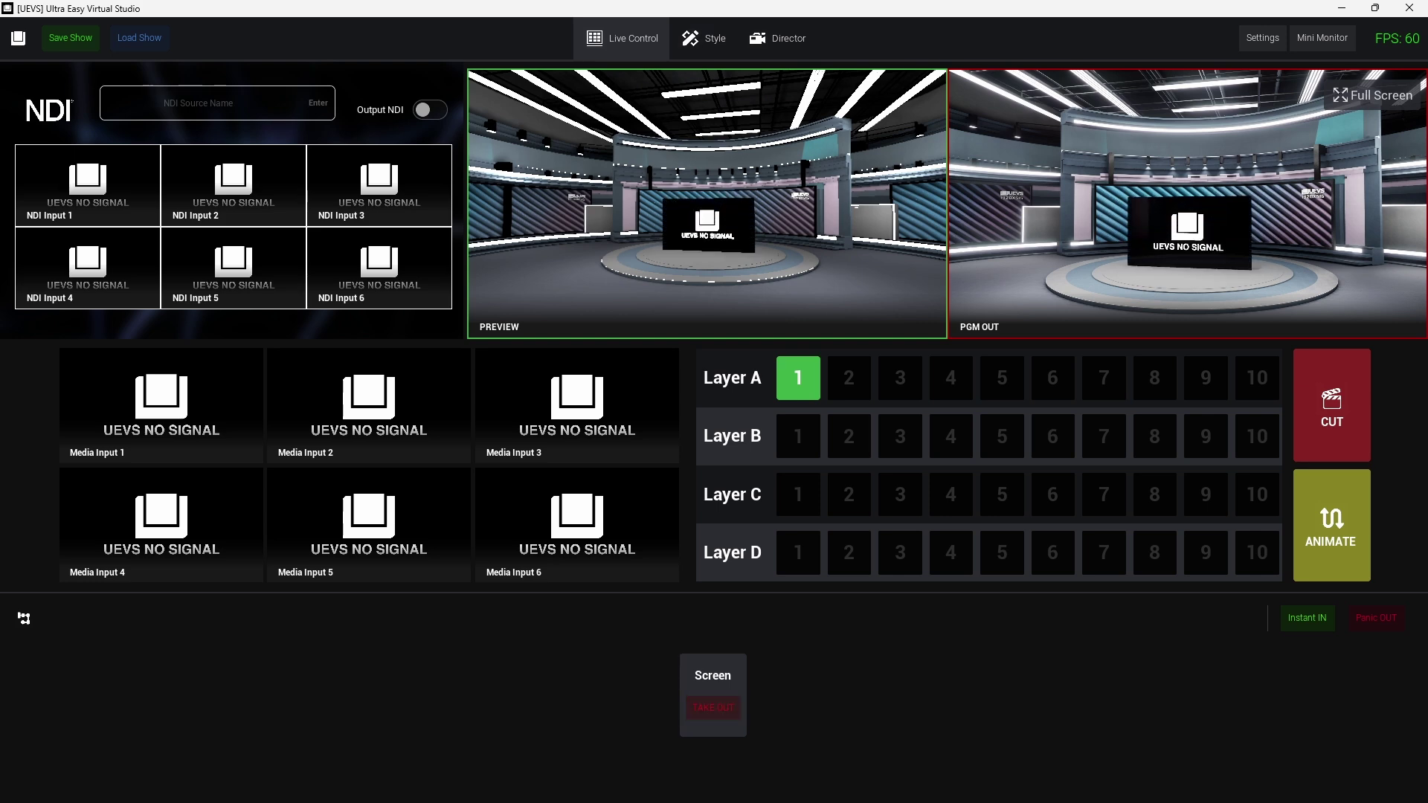
Set the Screen's Horizontal Scale Offset to 0 and test the scaling animation in Live Control
click(704, 37)
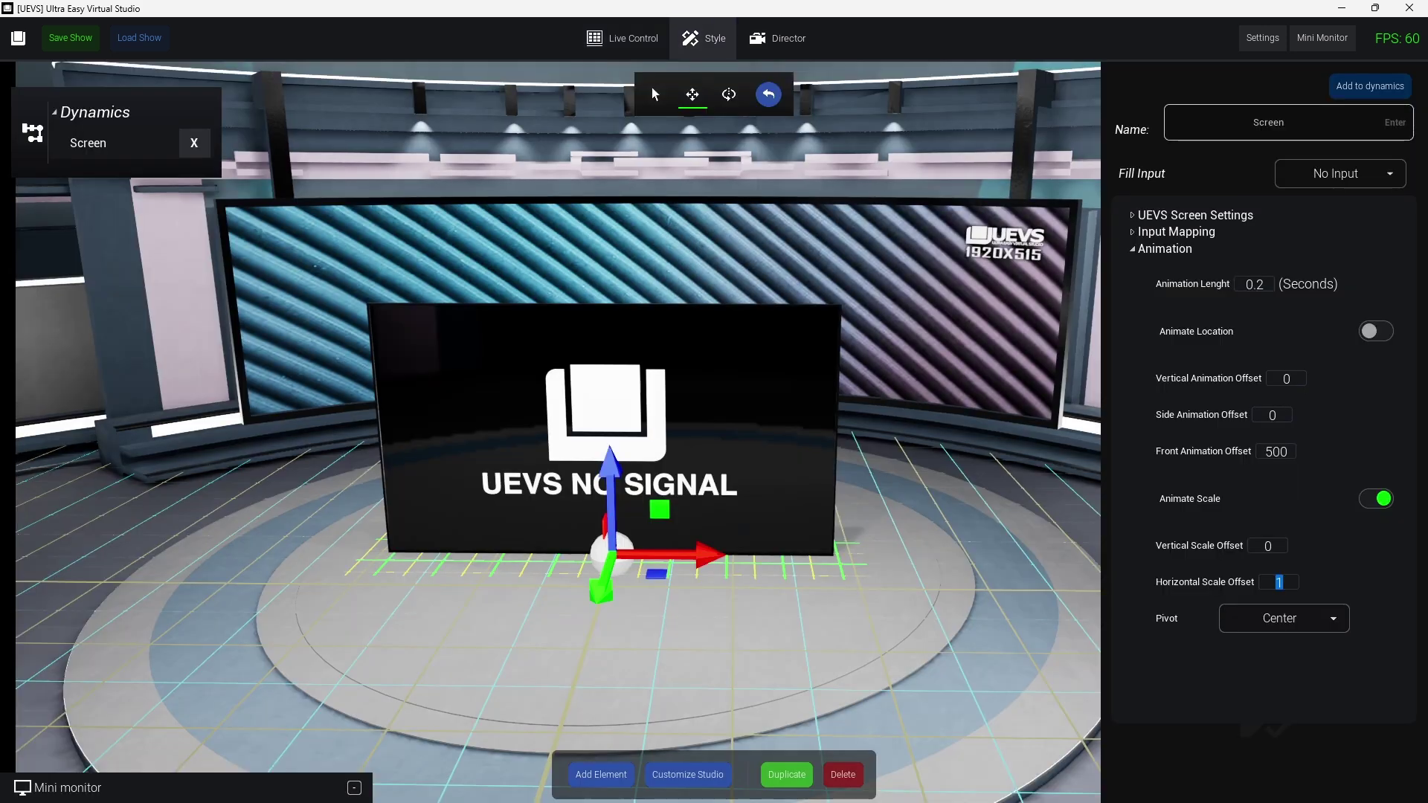
text(0)
click(623, 38)
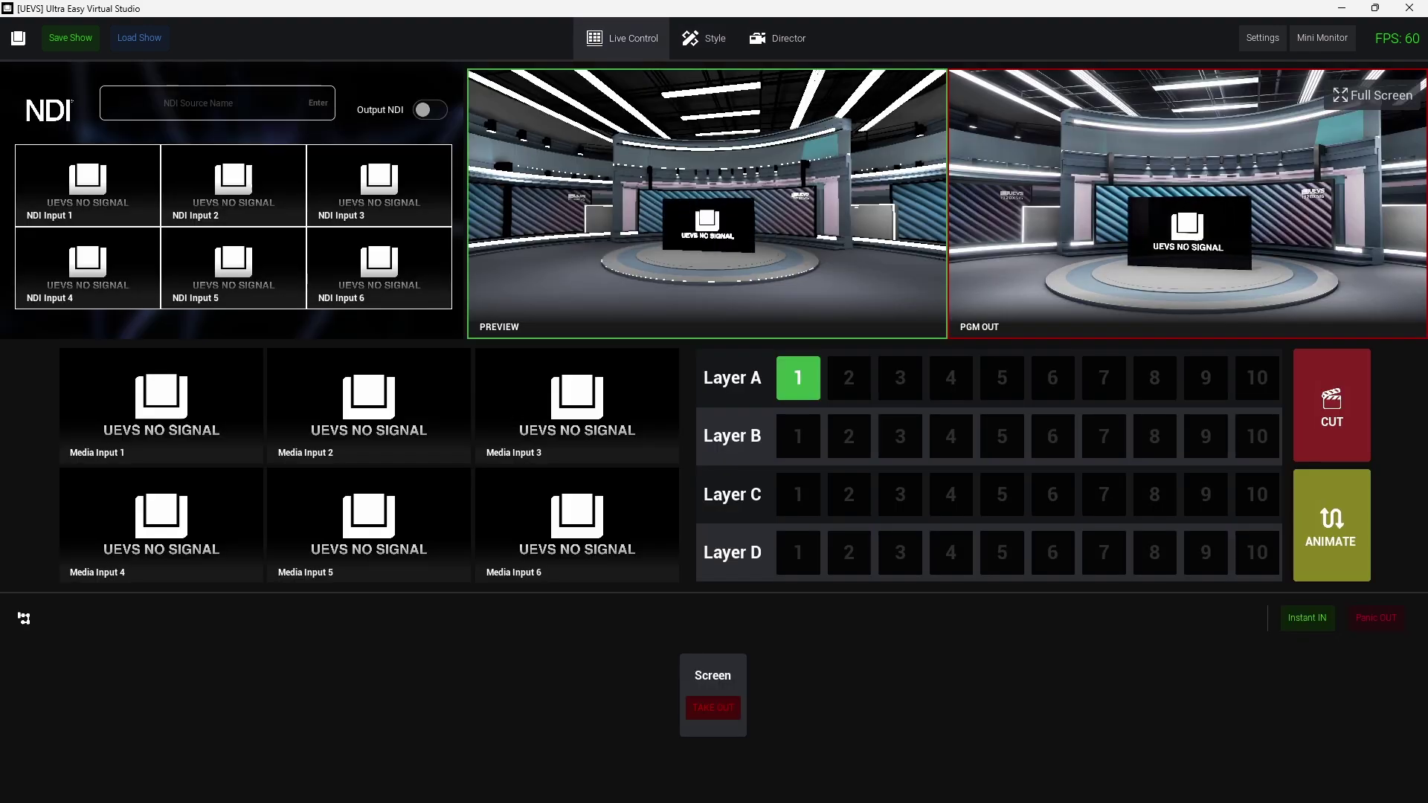
click(712, 708)
click(713, 708)
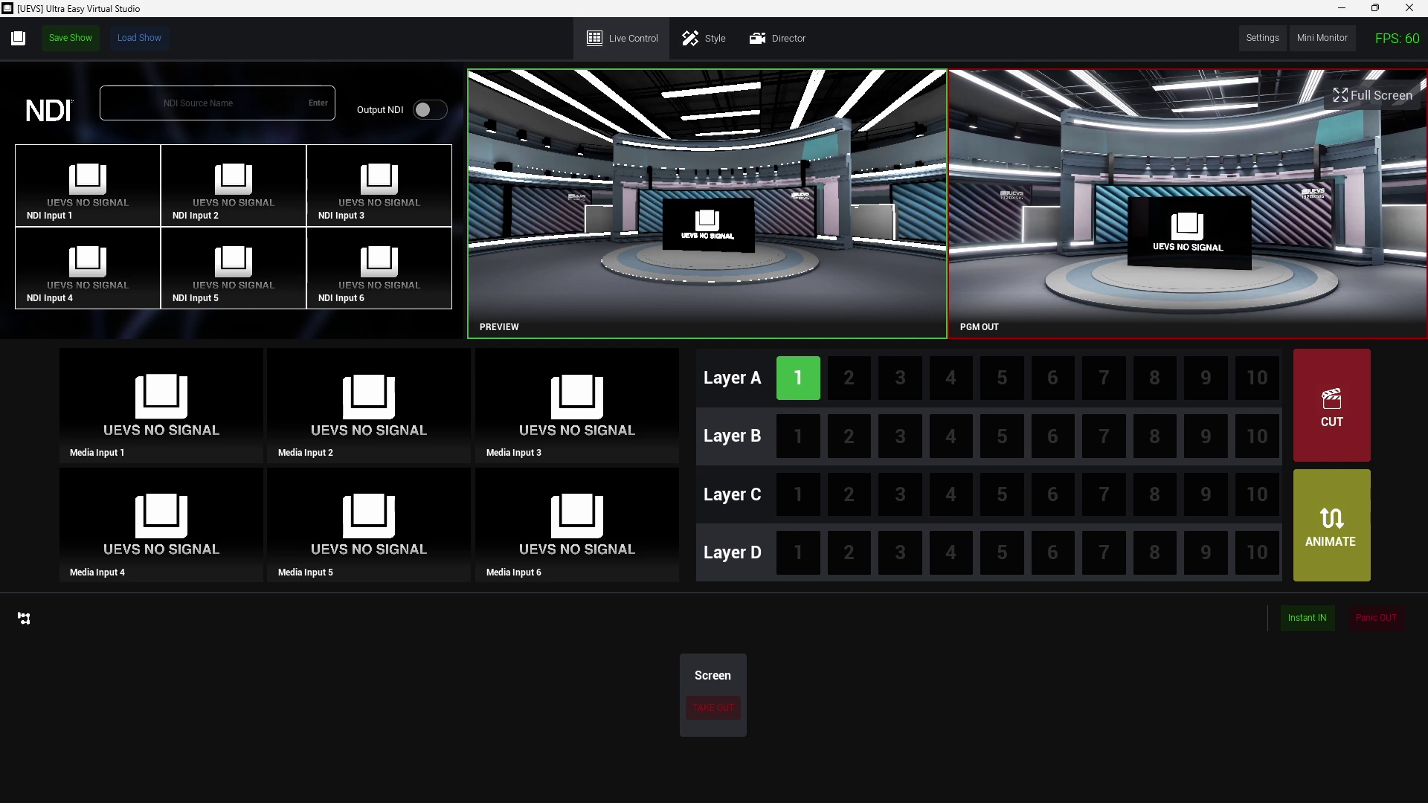
Set the Screen's scale animation pivot to Top and take the dynamic out and in to test it
click(703, 38)
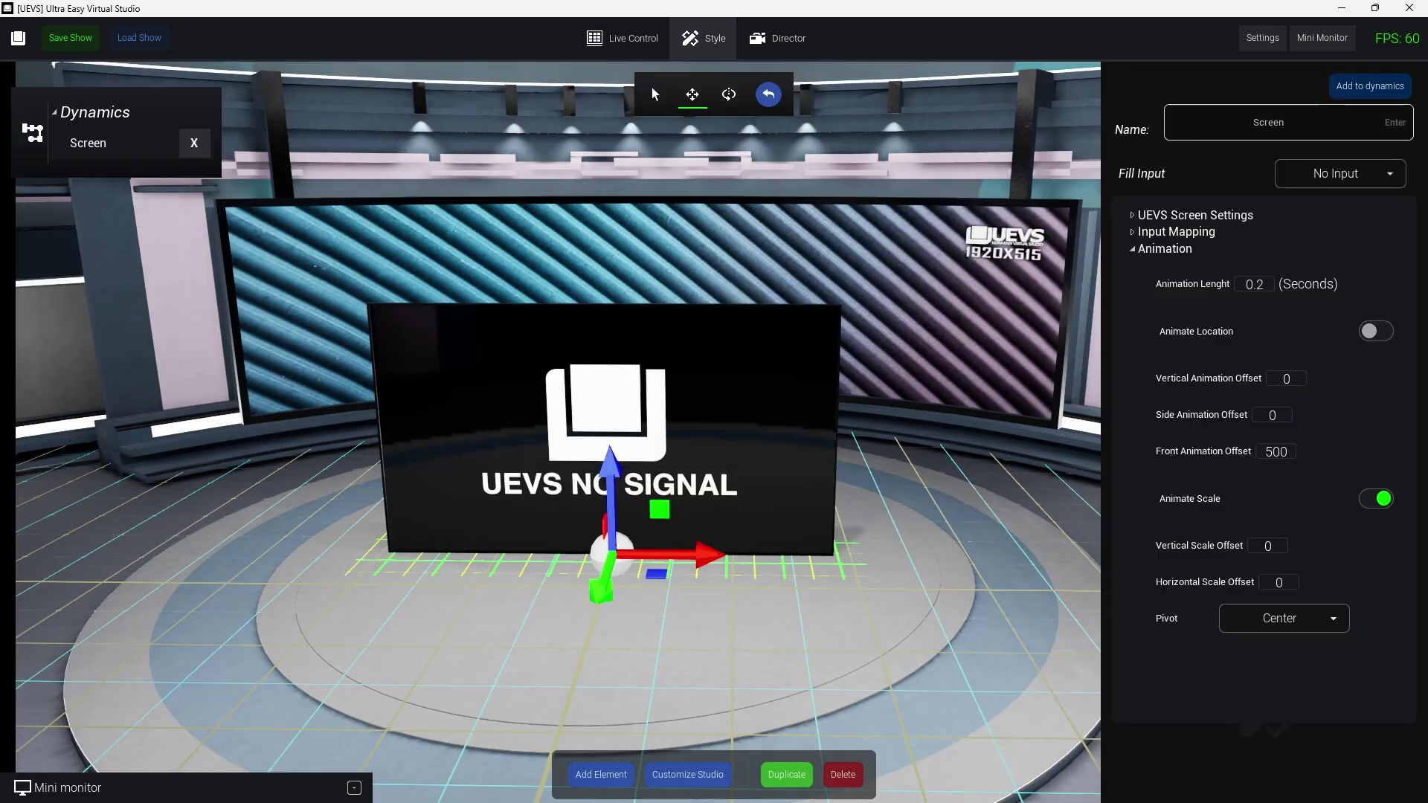
click(1284, 618)
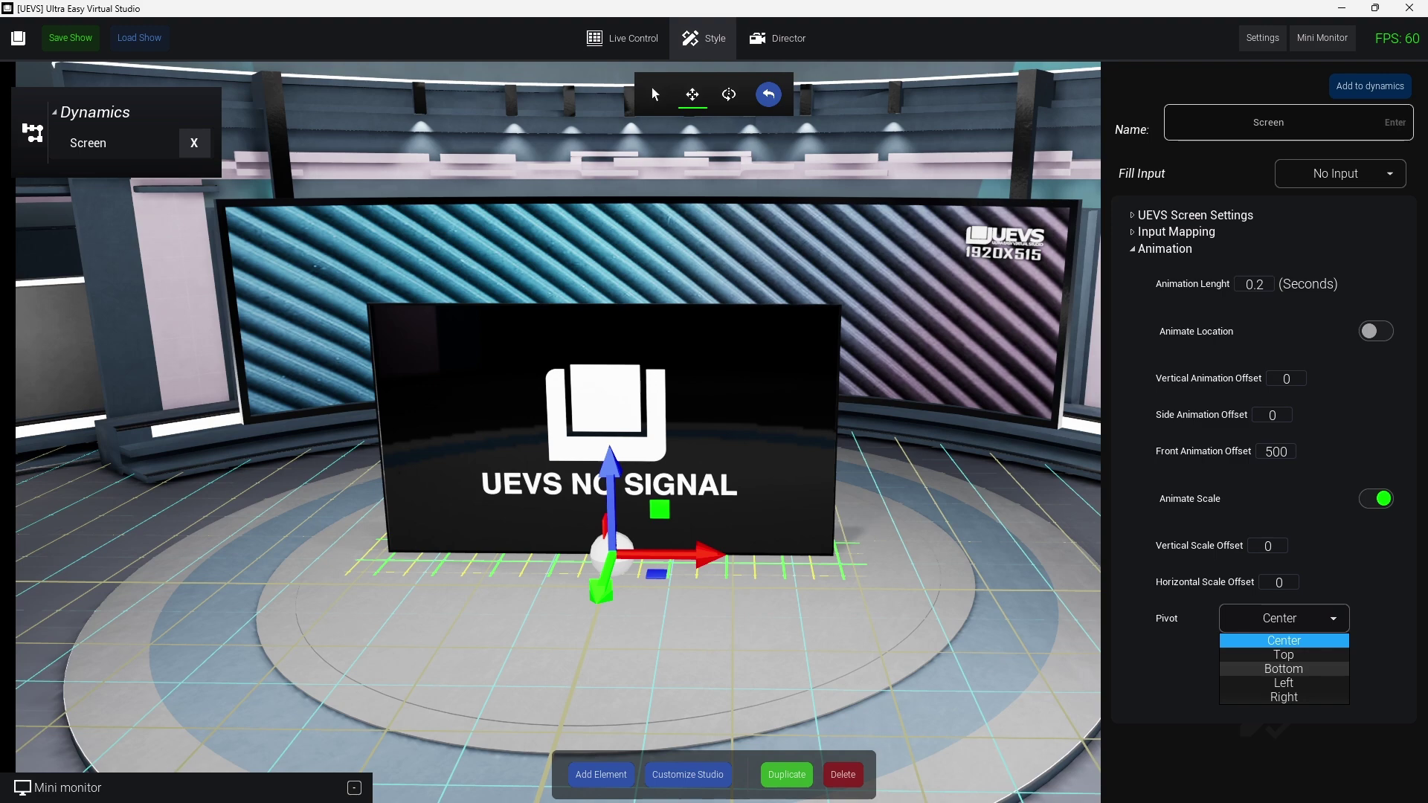
click(1284, 655)
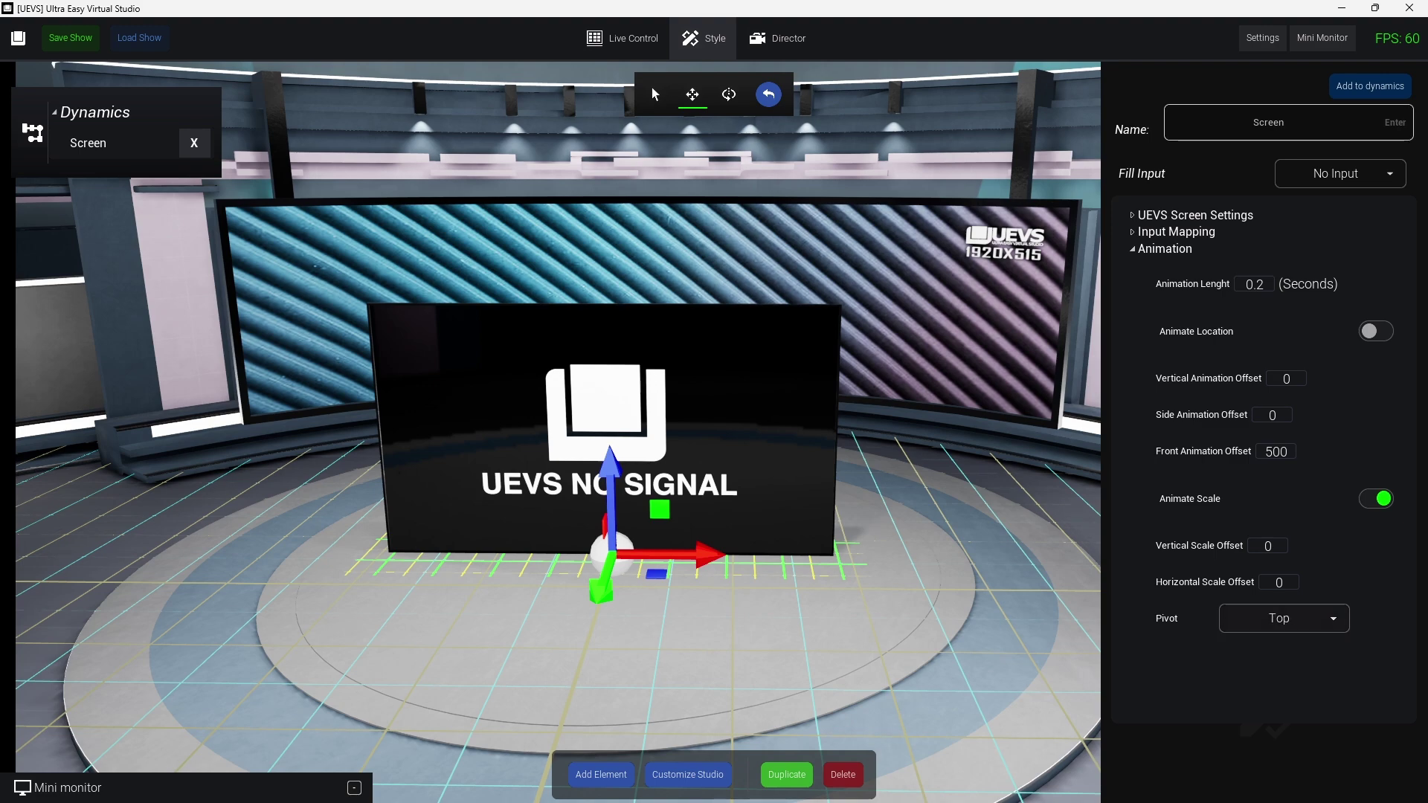
click(622, 38)
click(713, 708)
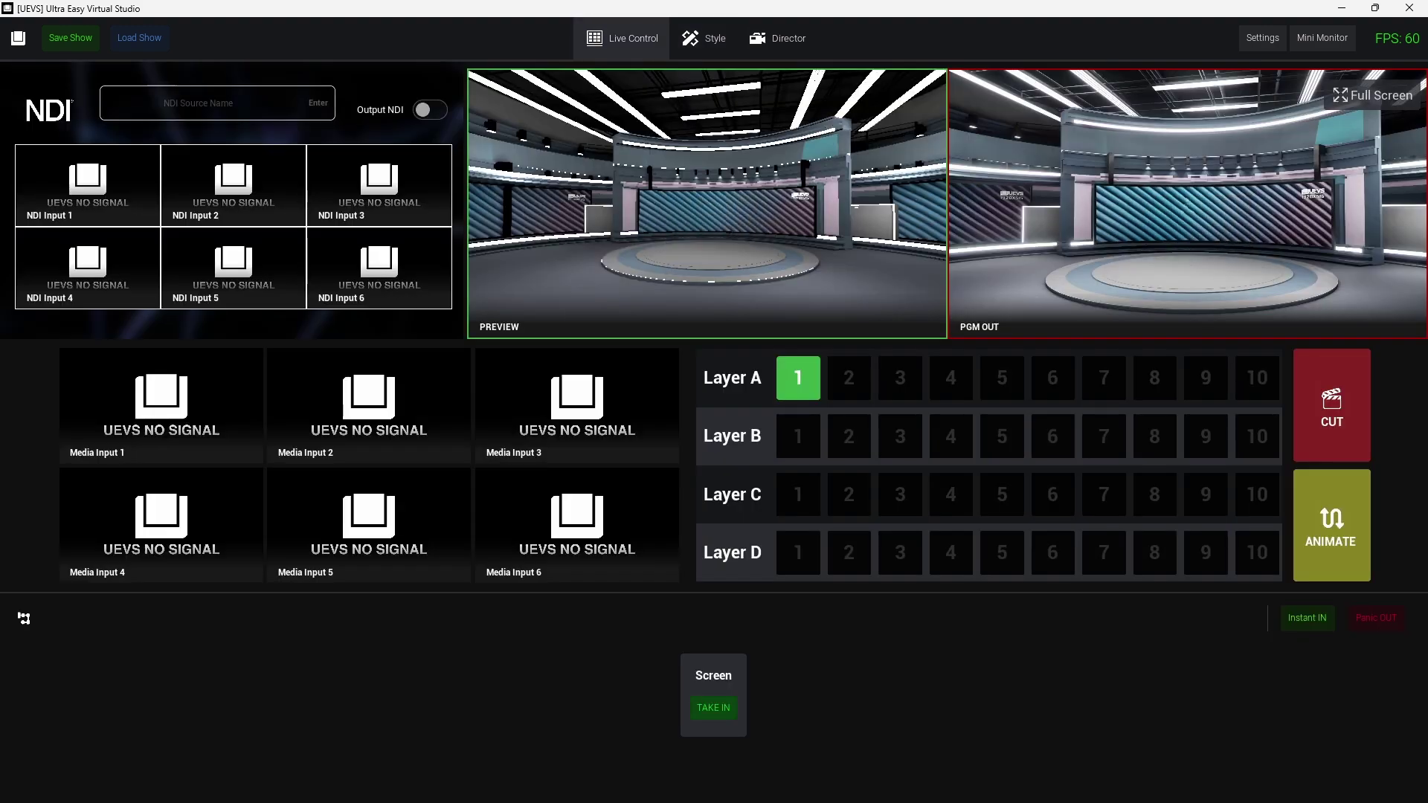
click(713, 708)
Change the Screen's scale animation pivot to Bottom and play the dynamic out and in from Live Control
click(704, 38)
click(1285, 618)
click(1284, 670)
click(623, 38)
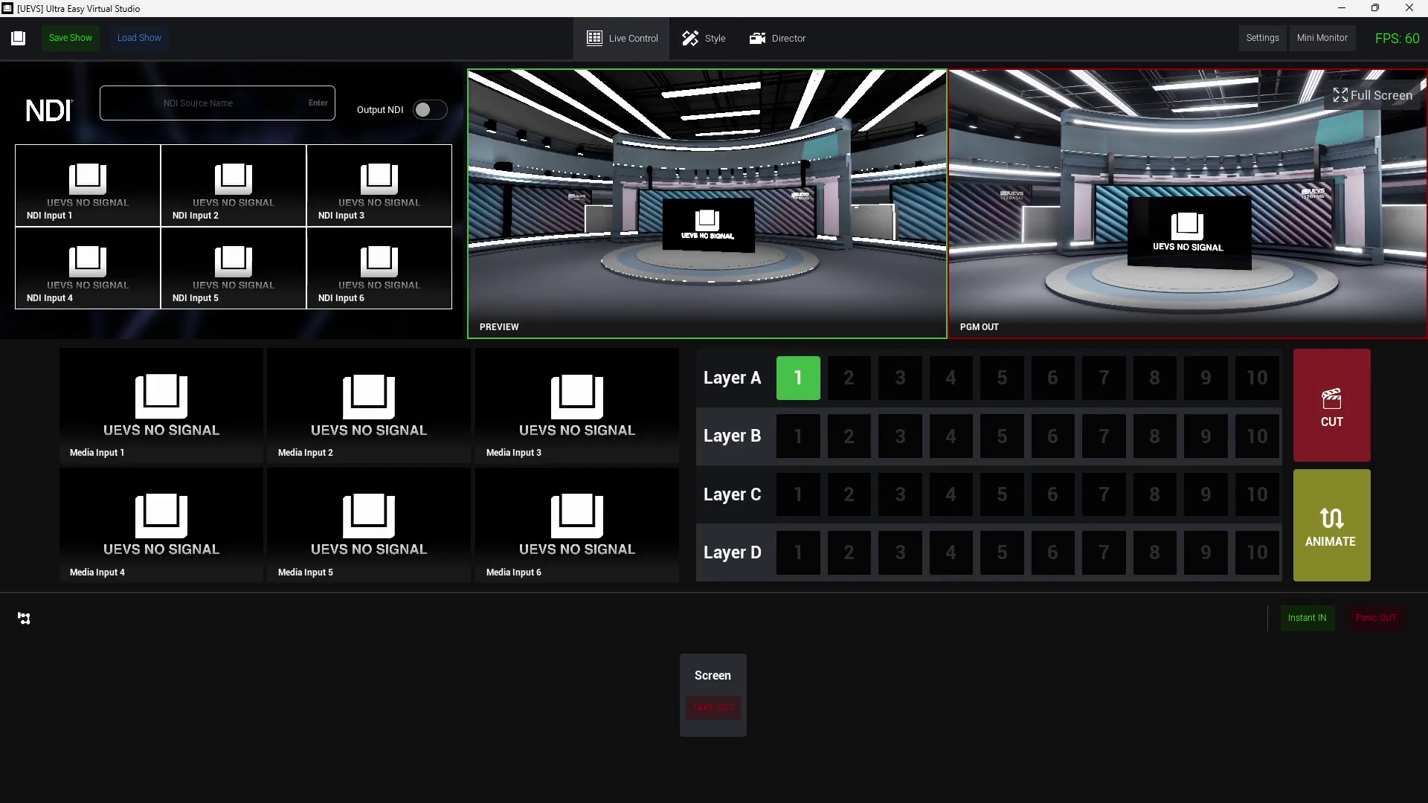
click(712, 708)
click(713, 707)
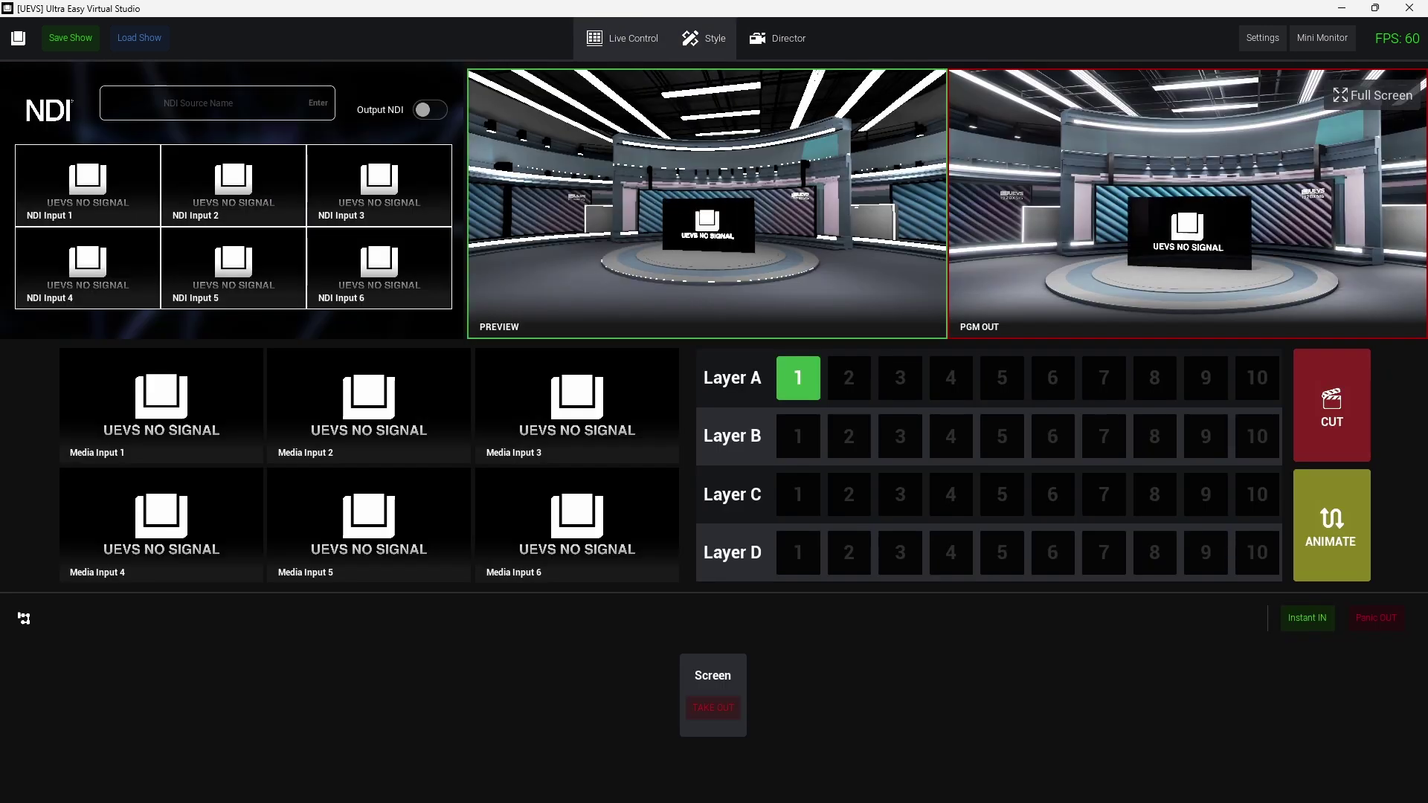
Set the Screen's Vertical Scale Offset to 1 and its animation pivot to Left
click(704, 38)
click(1271, 546)
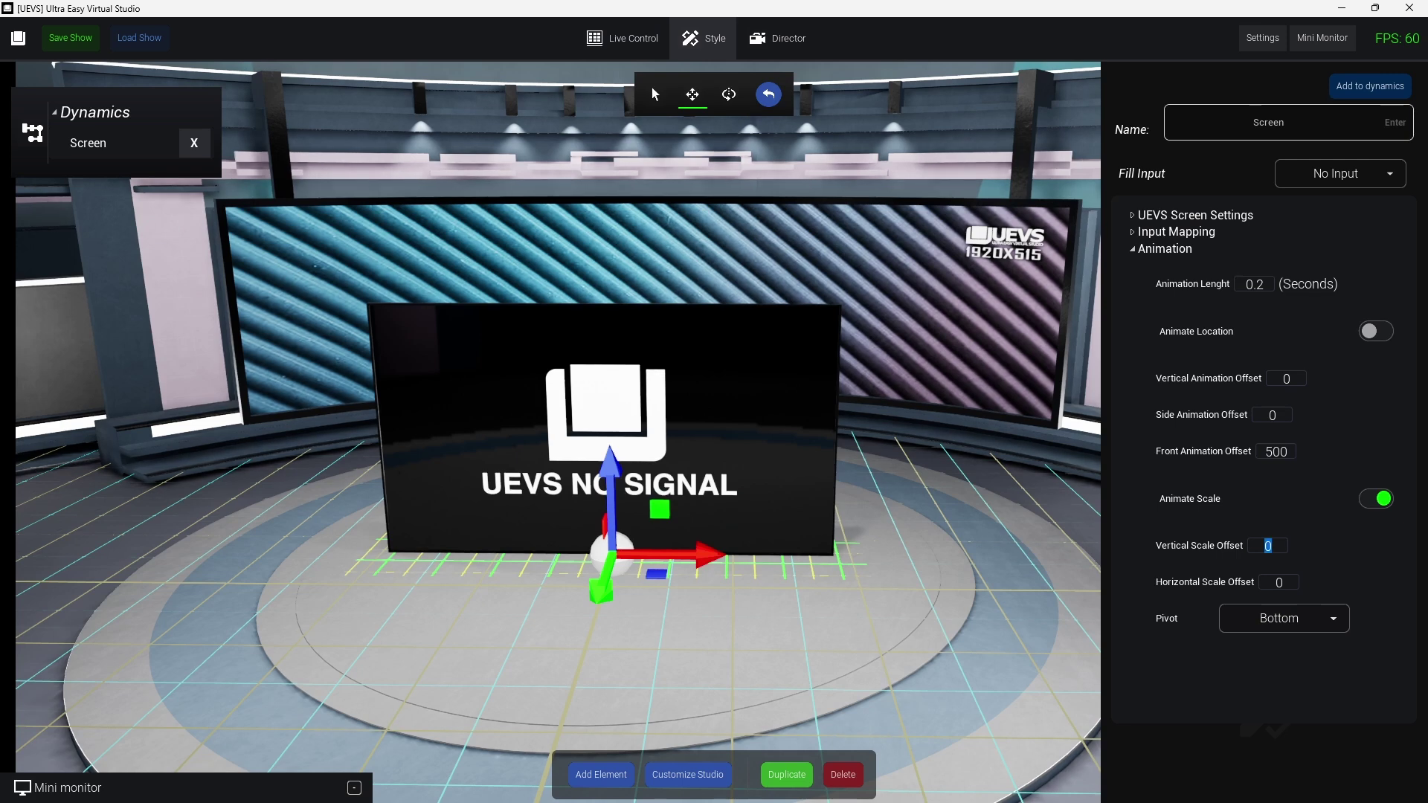
text(1)
click(1285, 618)
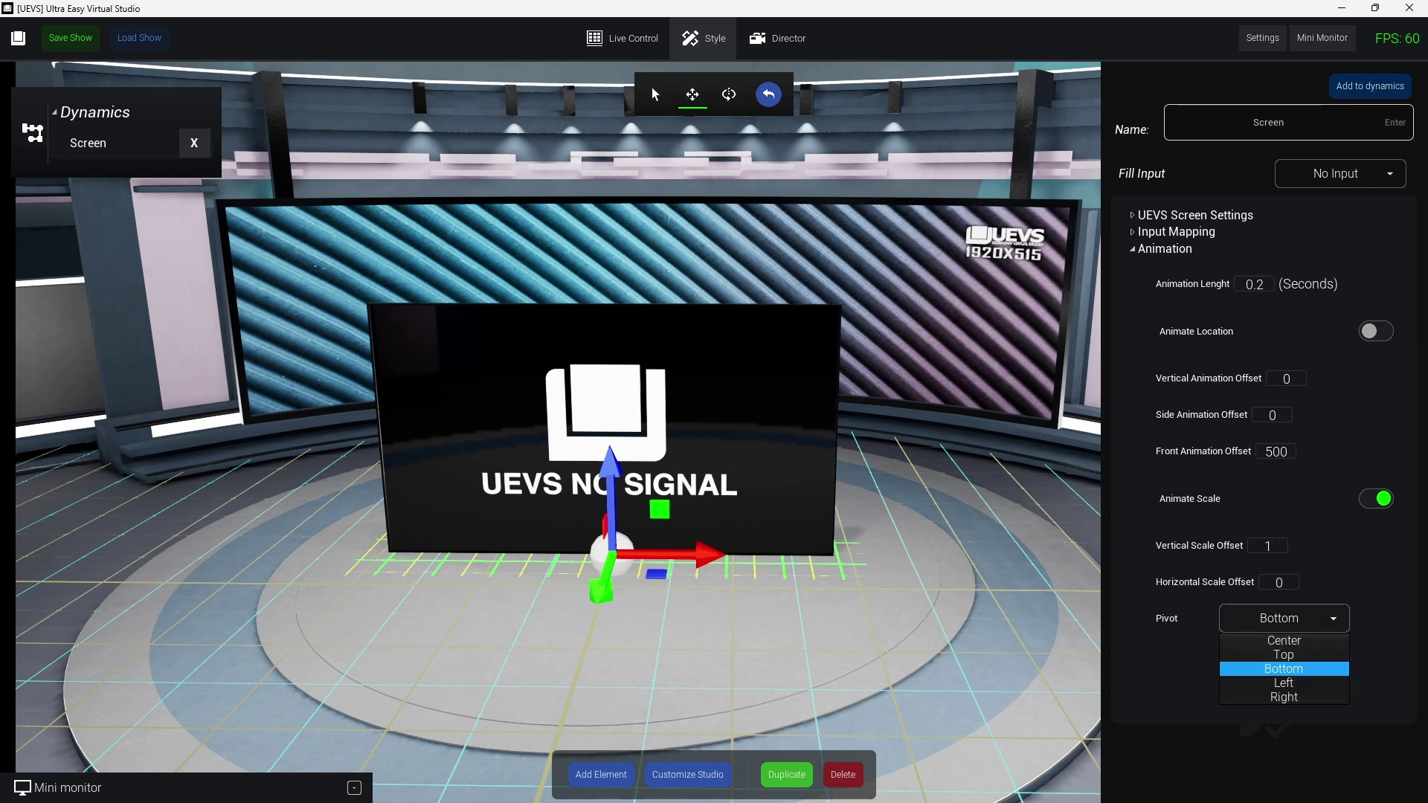
click(1279, 680)
Take the Screen dynamic out and back in to test its horizontal scaling from the pivot
click(622, 38)
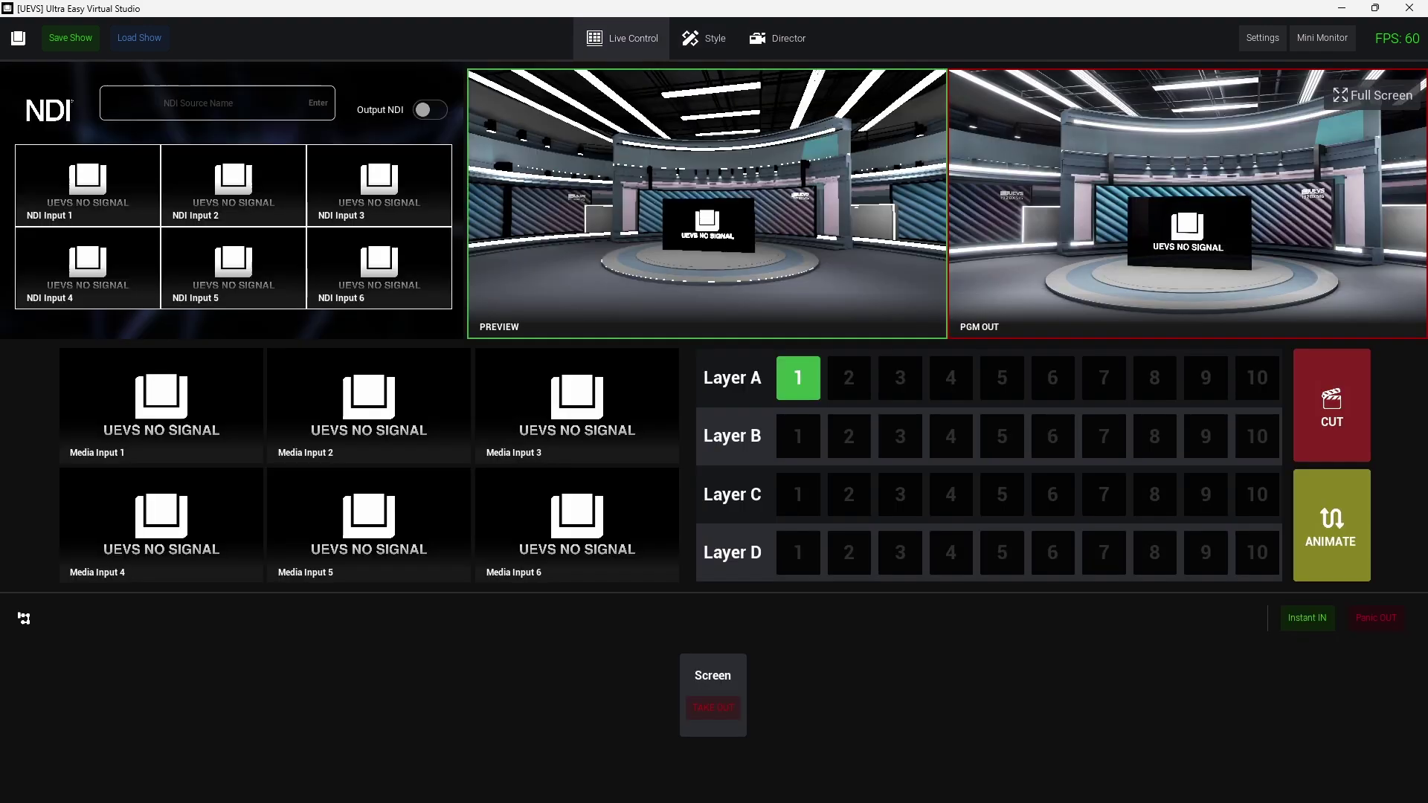
click(713, 708)
click(713, 708)
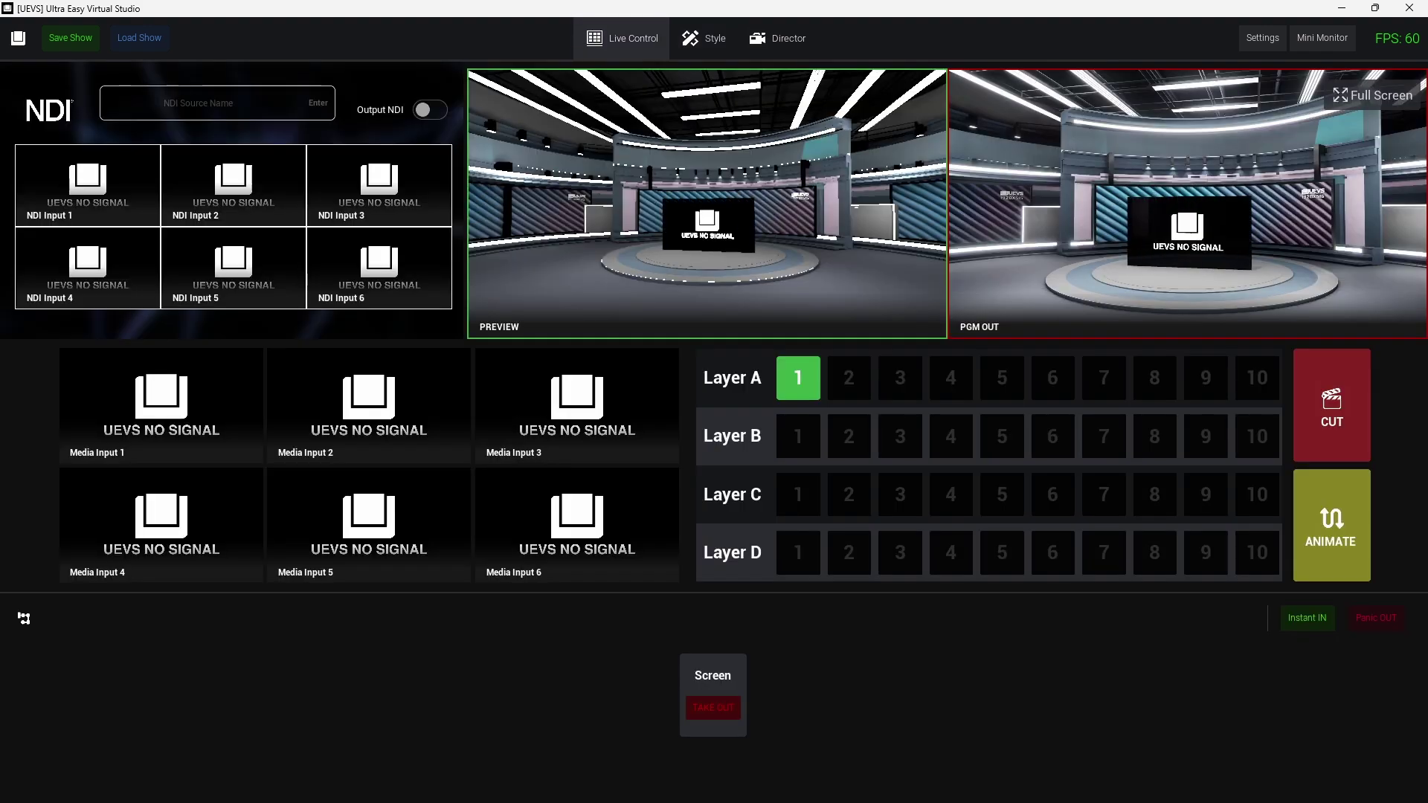
Play the Screen dynamic out and in once more from Live Control
click(713, 707)
click(714, 707)
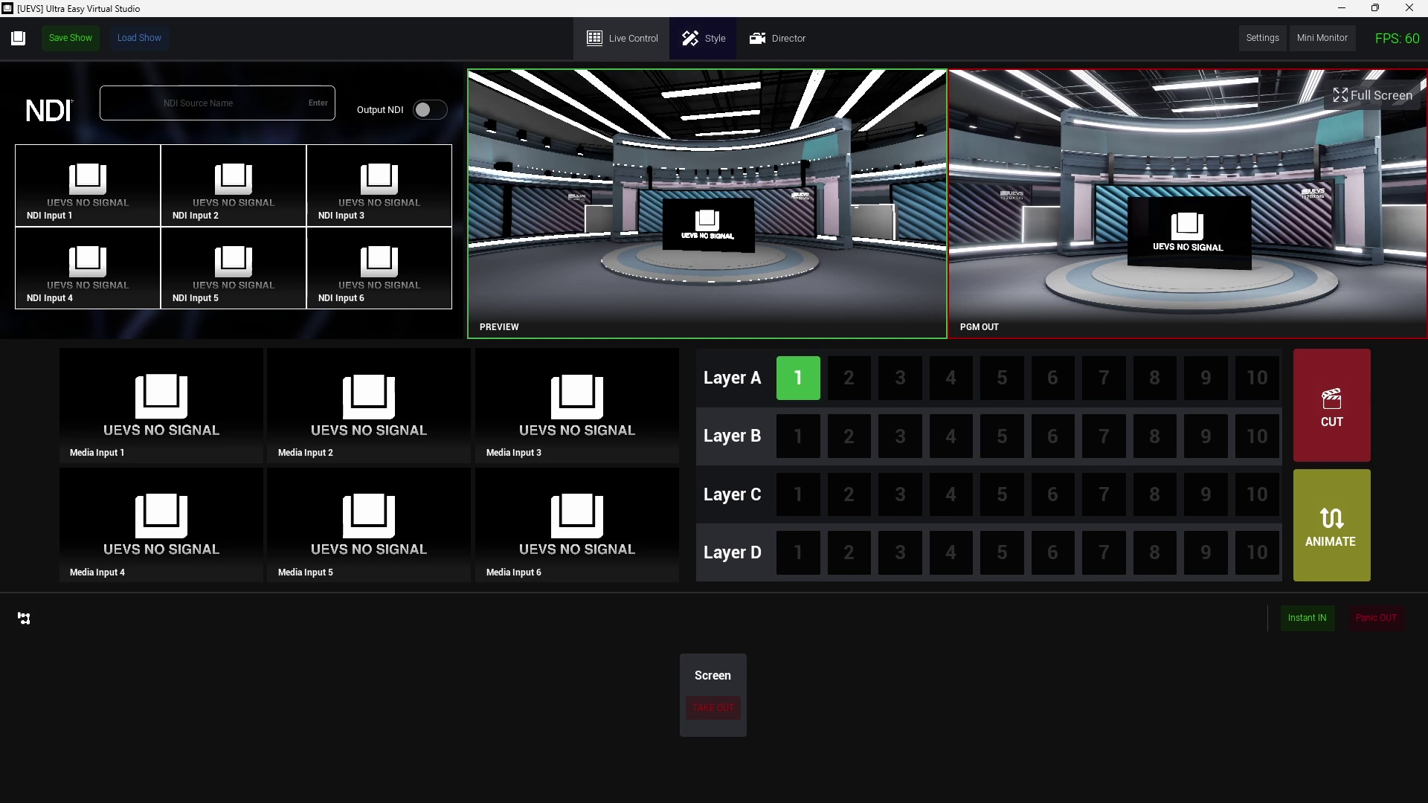
In Style, move the Screen to one side of the stage, duplicate it and place the copy beside it on the other side
click(704, 38)
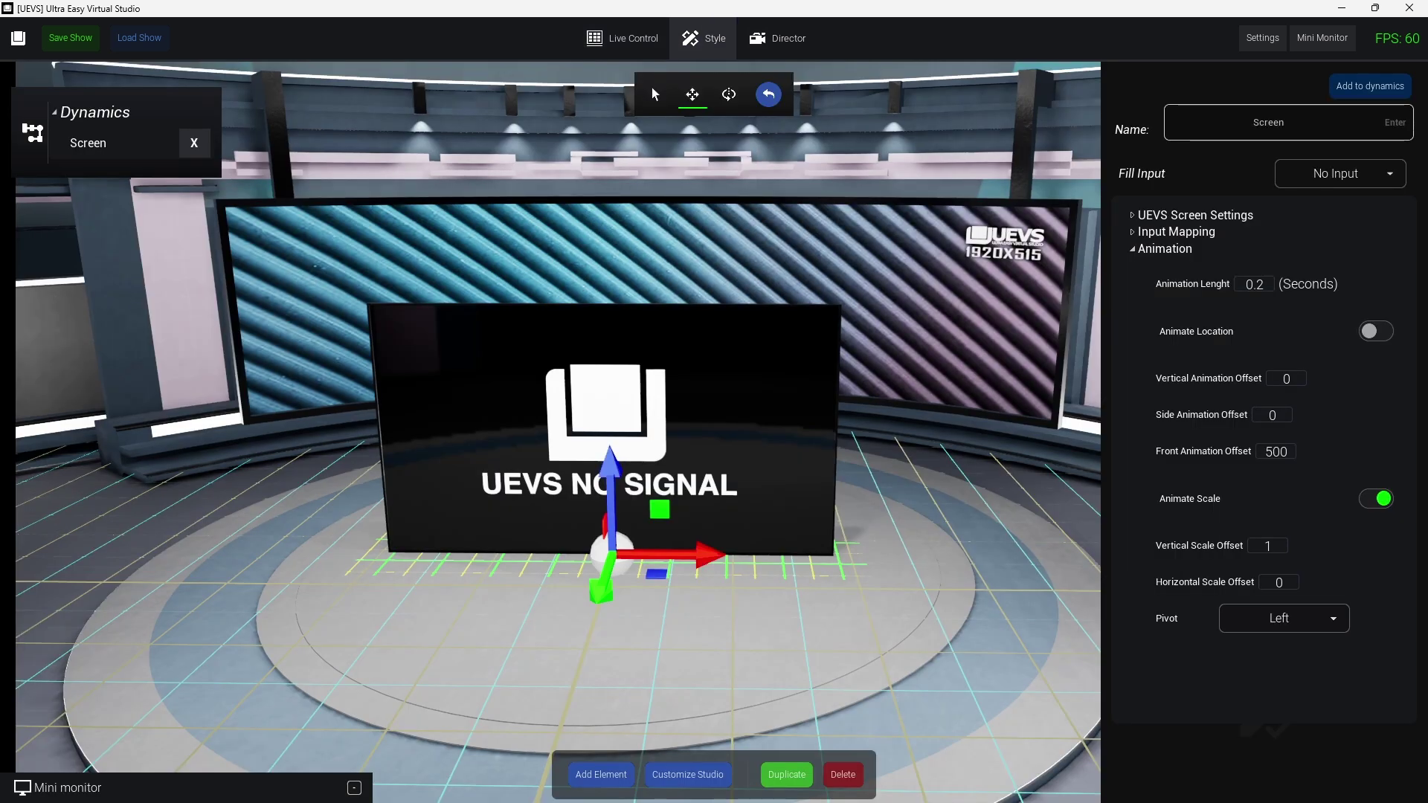
drag(656, 574, 494, 548)
click(786, 774)
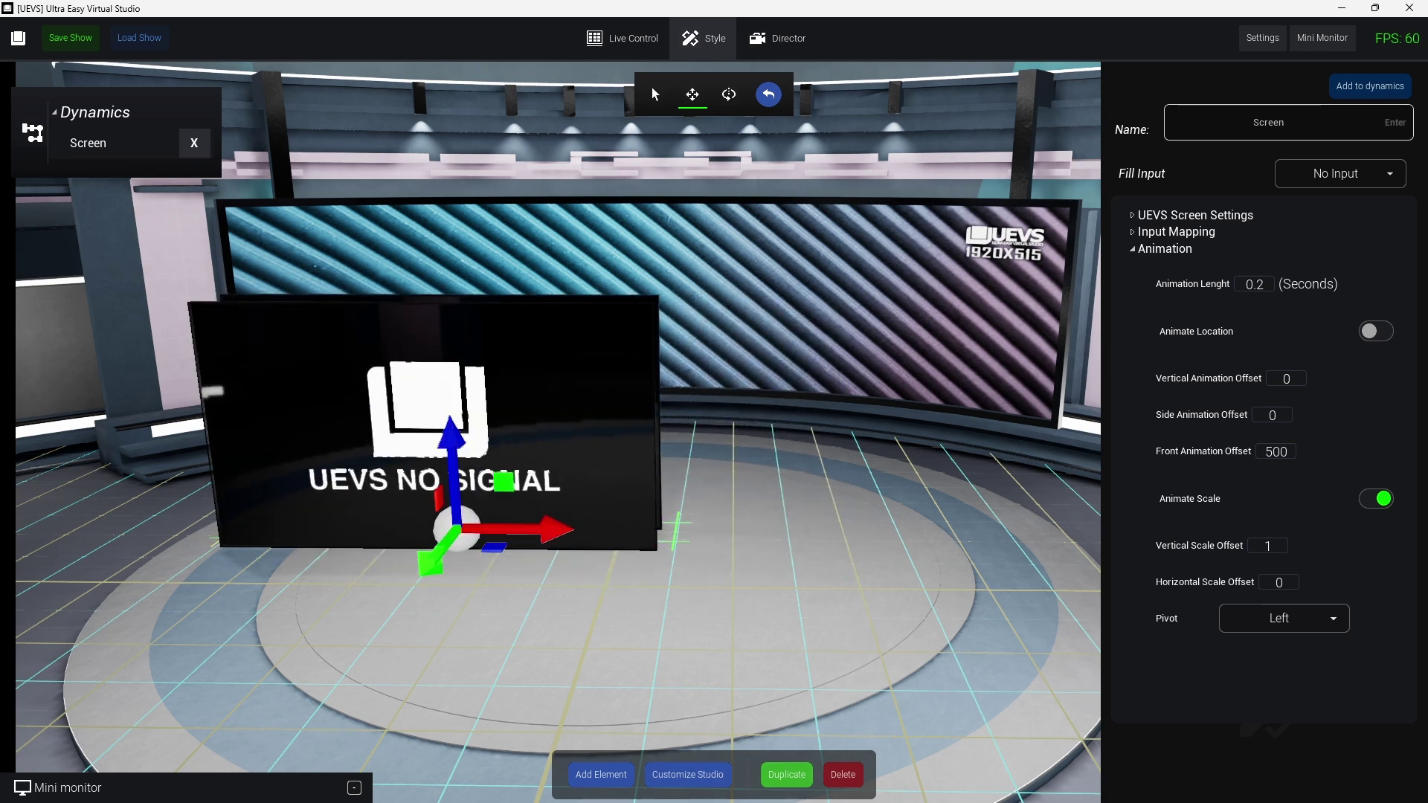
drag(476, 569, 942, 552)
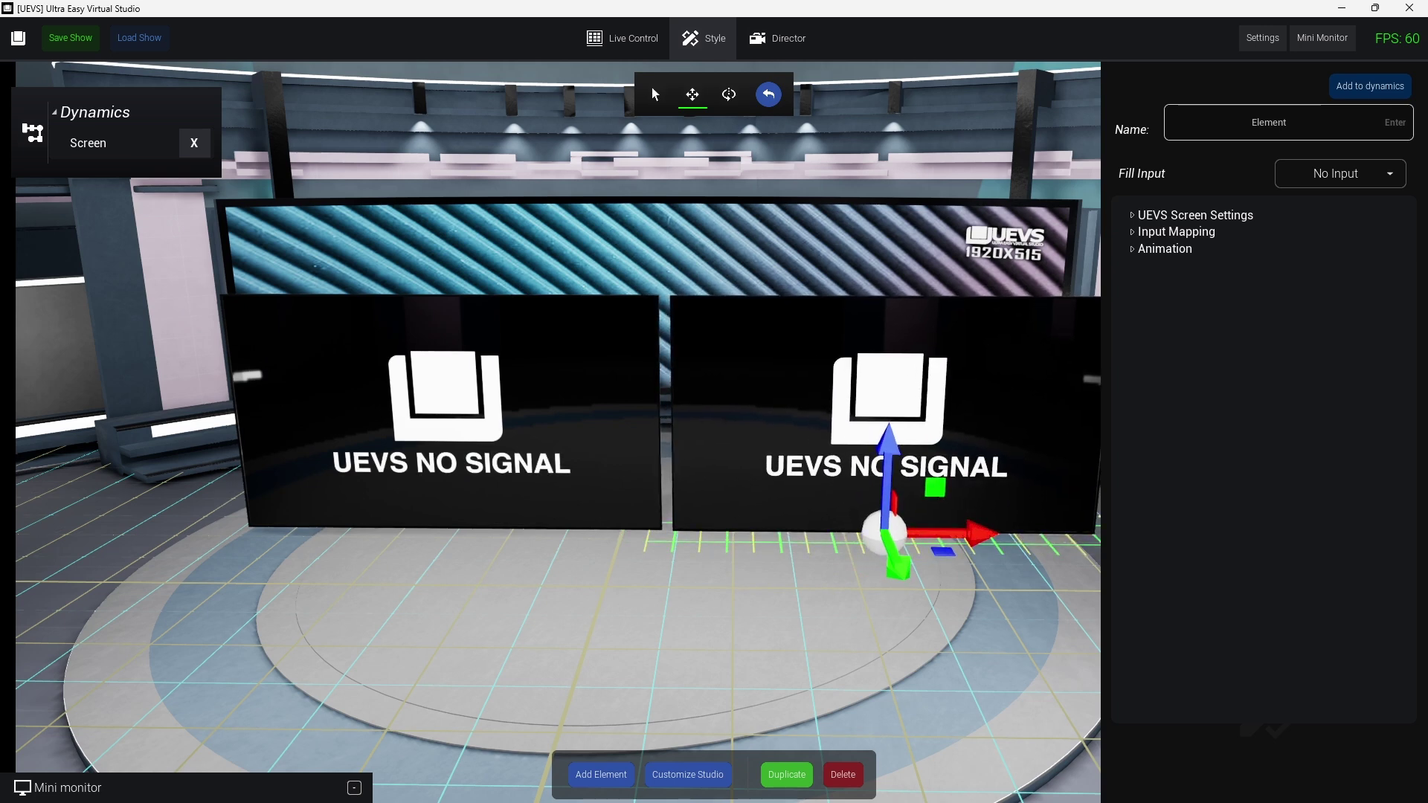
Set the duplicated screen's scale animation pivot to Right
click(1164, 250)
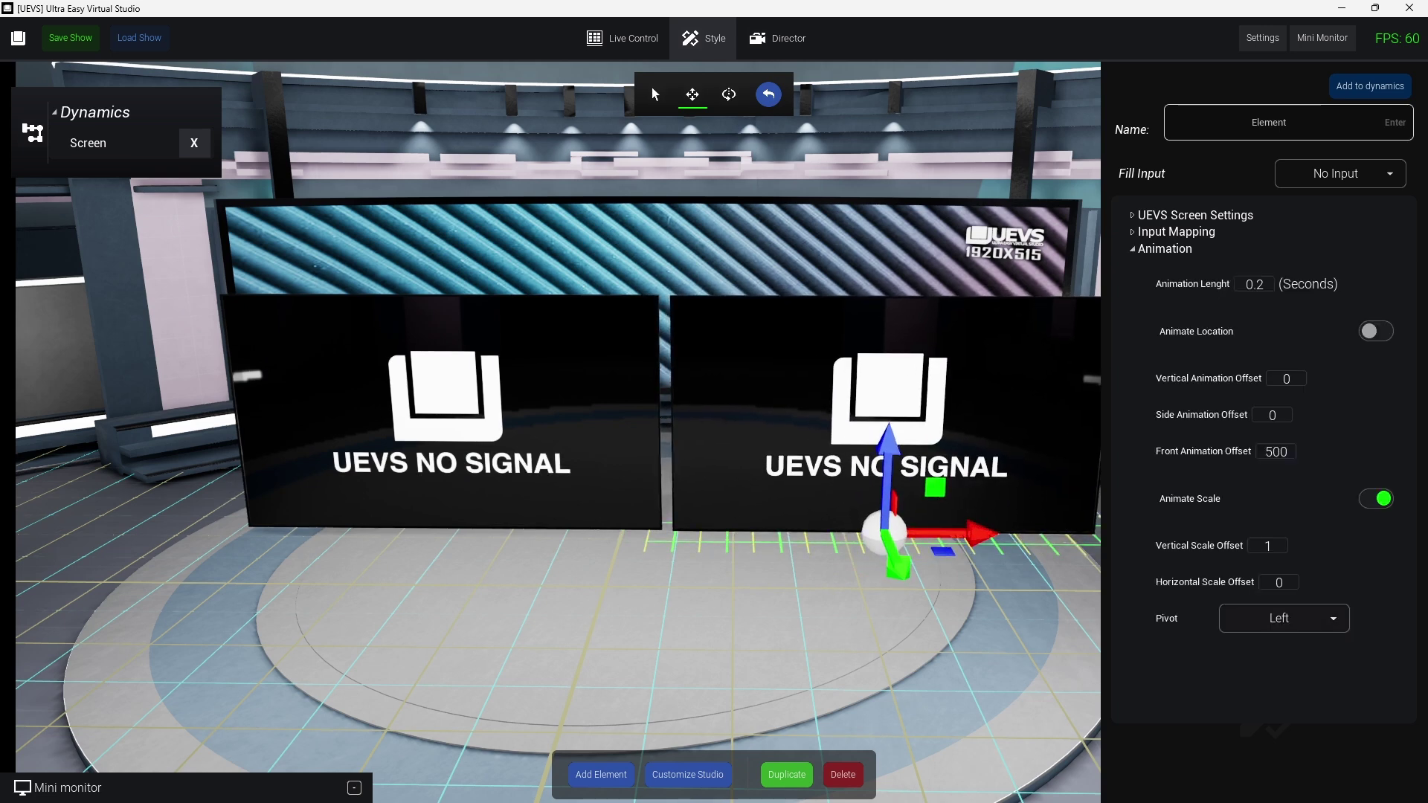
click(1285, 618)
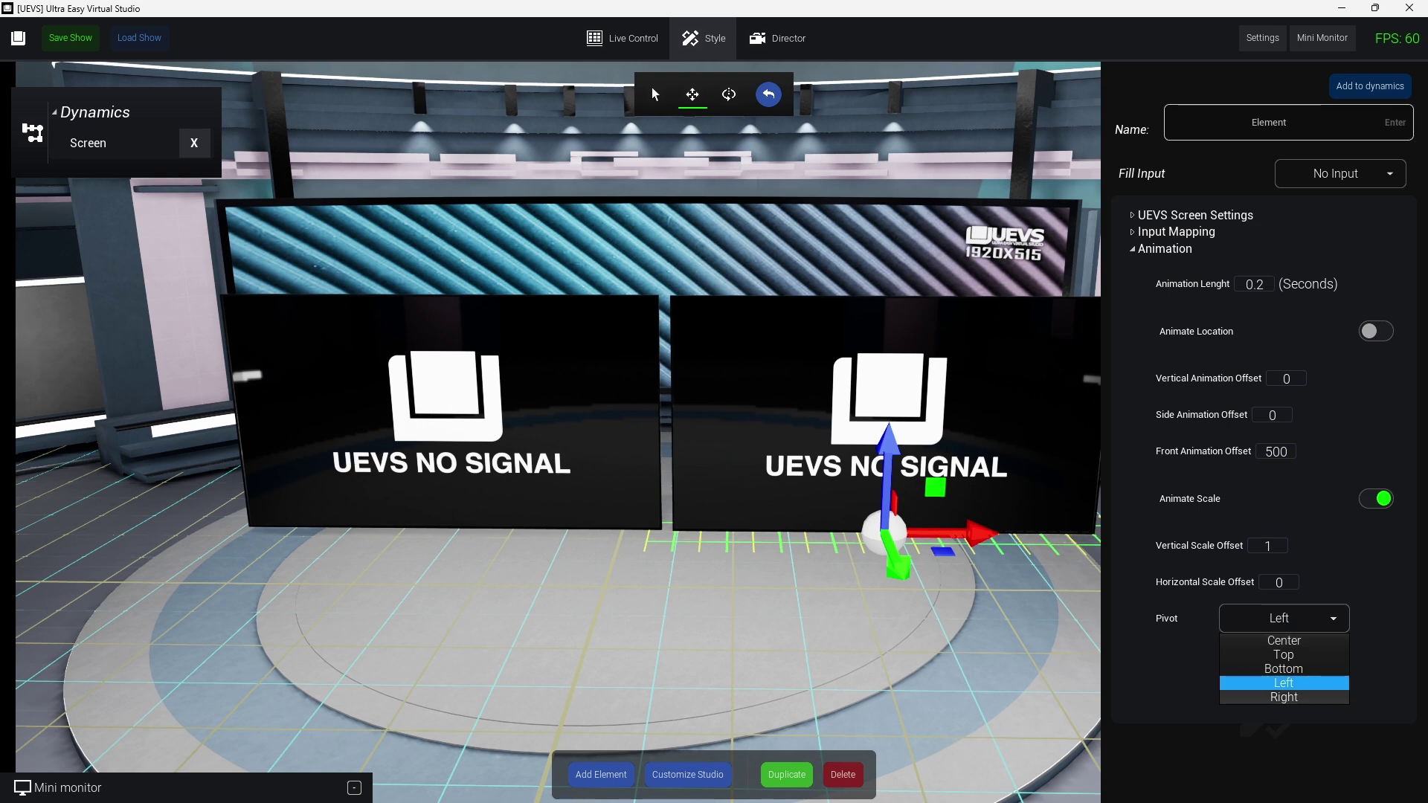
click(1285, 698)
Add the duplicated screen to the dynamics in a new group named Screens
click(1370, 85)
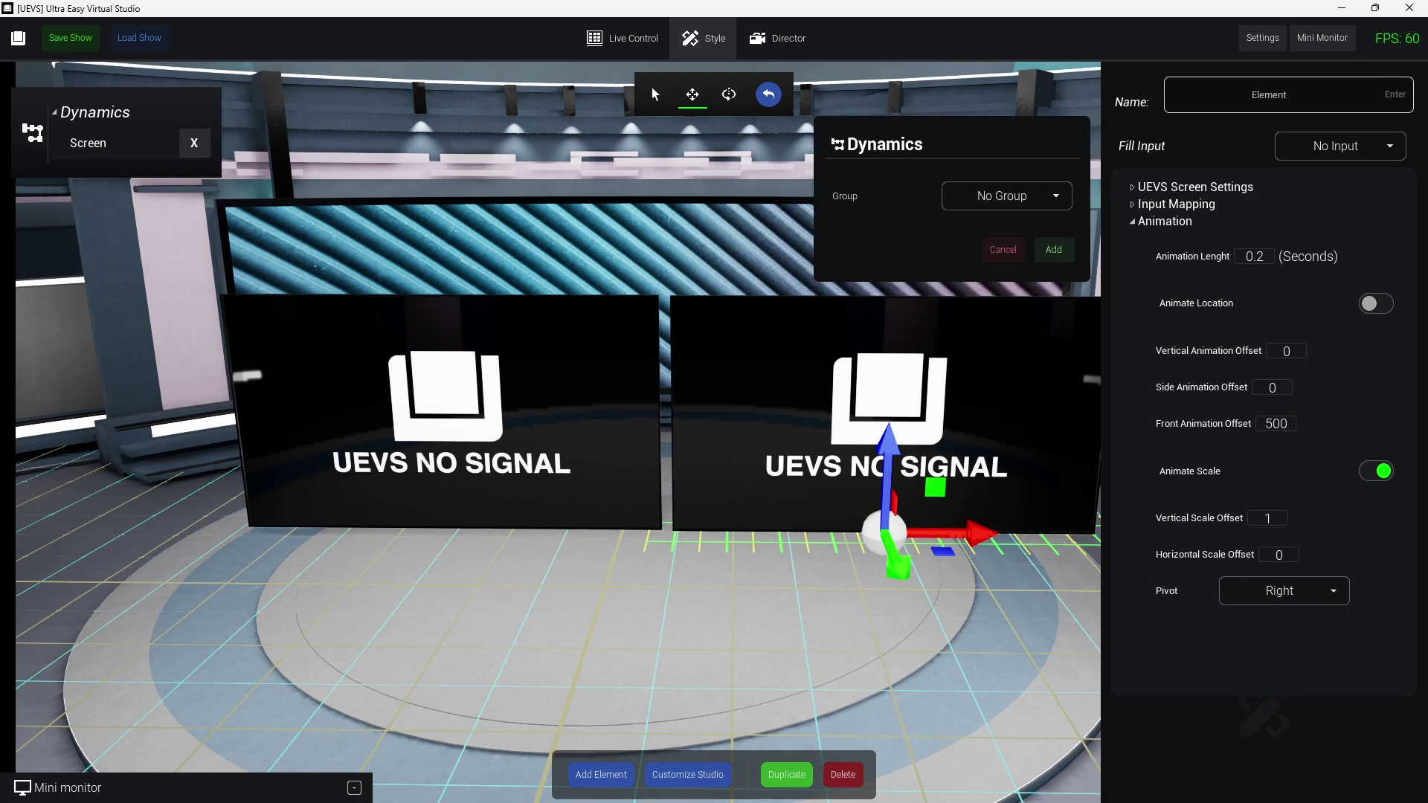
click(1006, 196)
click(1006, 233)
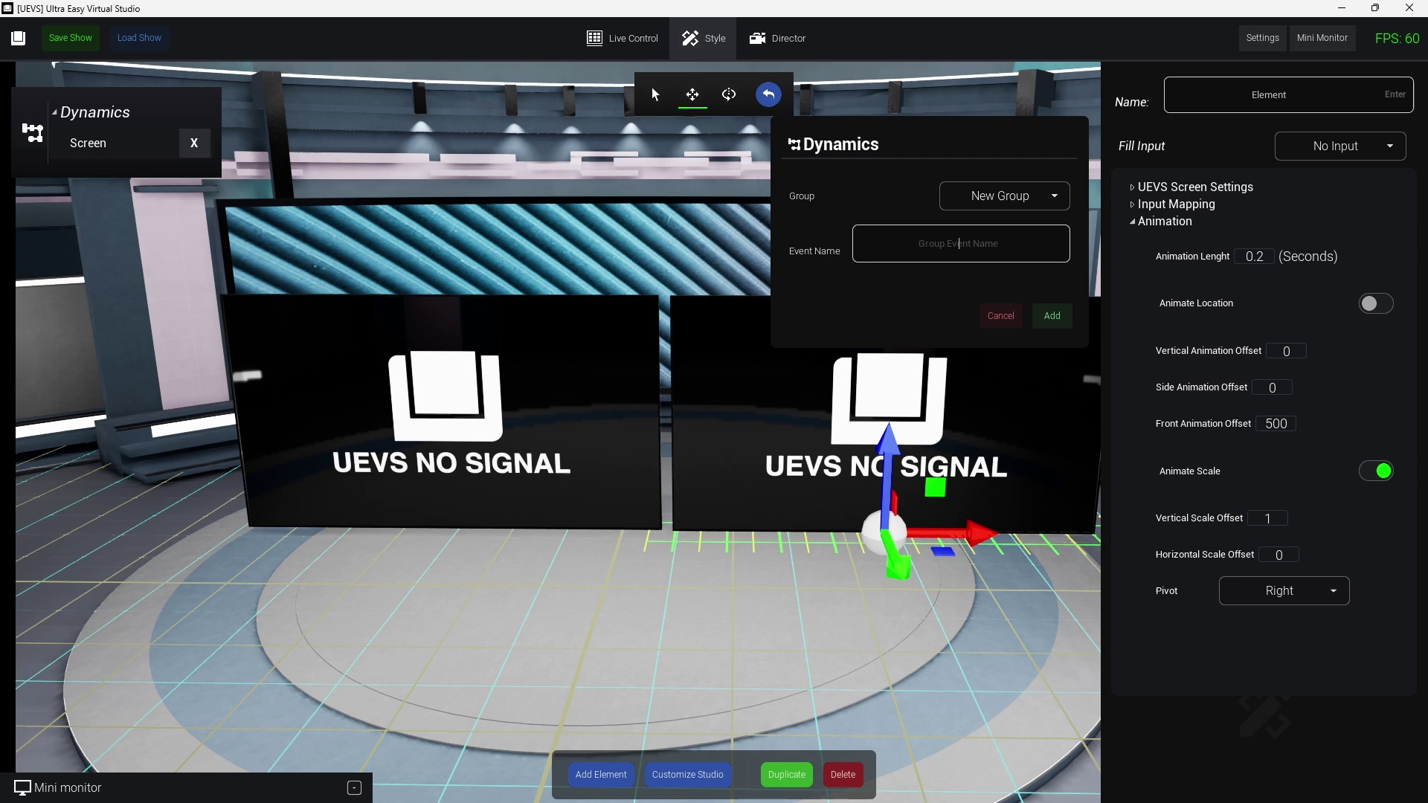
text(s)
key(BackSpace)
text(Screens)
click(1053, 316)
Add the original Screen element to the existing Screens dynamics group
click(580, 364)
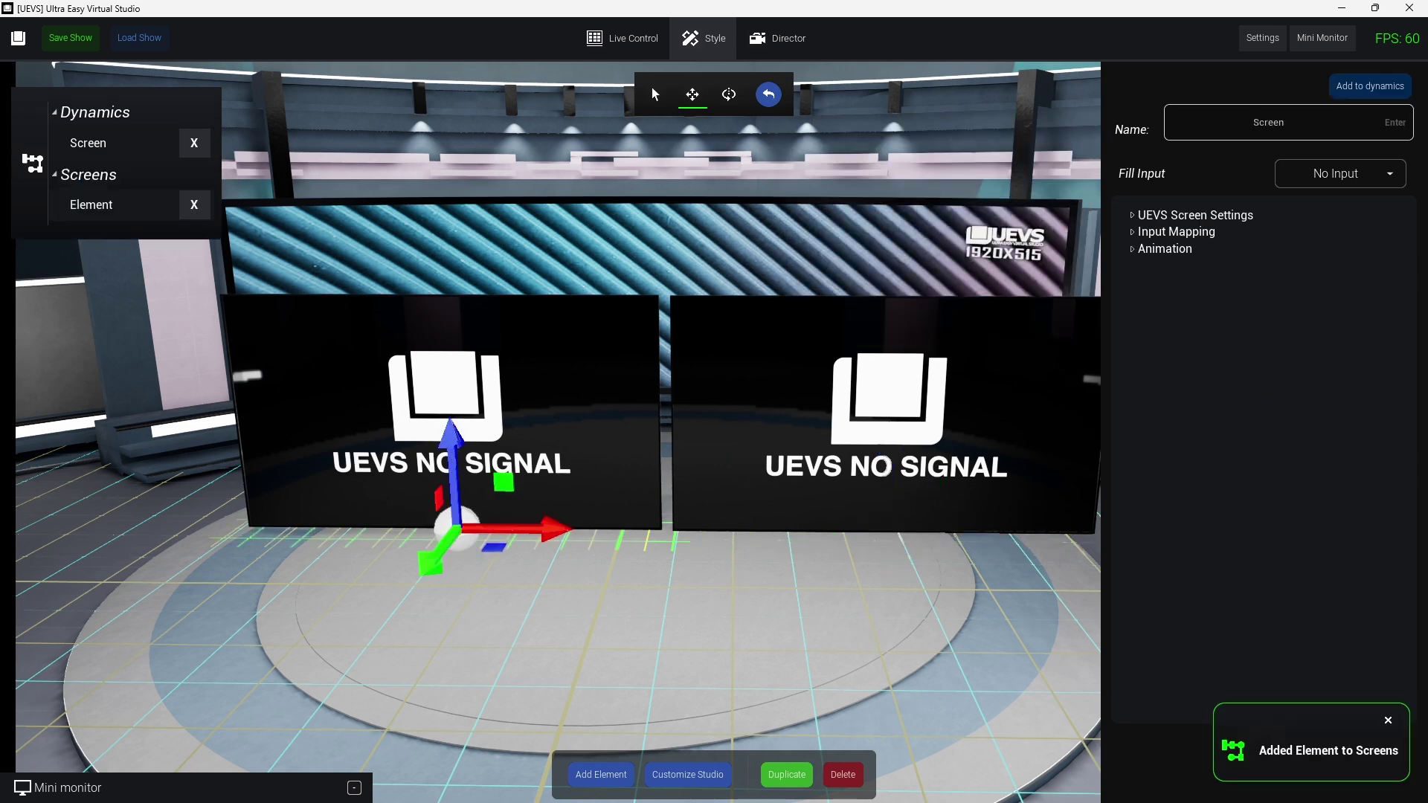
click(1370, 85)
click(1006, 196)
click(1006, 245)
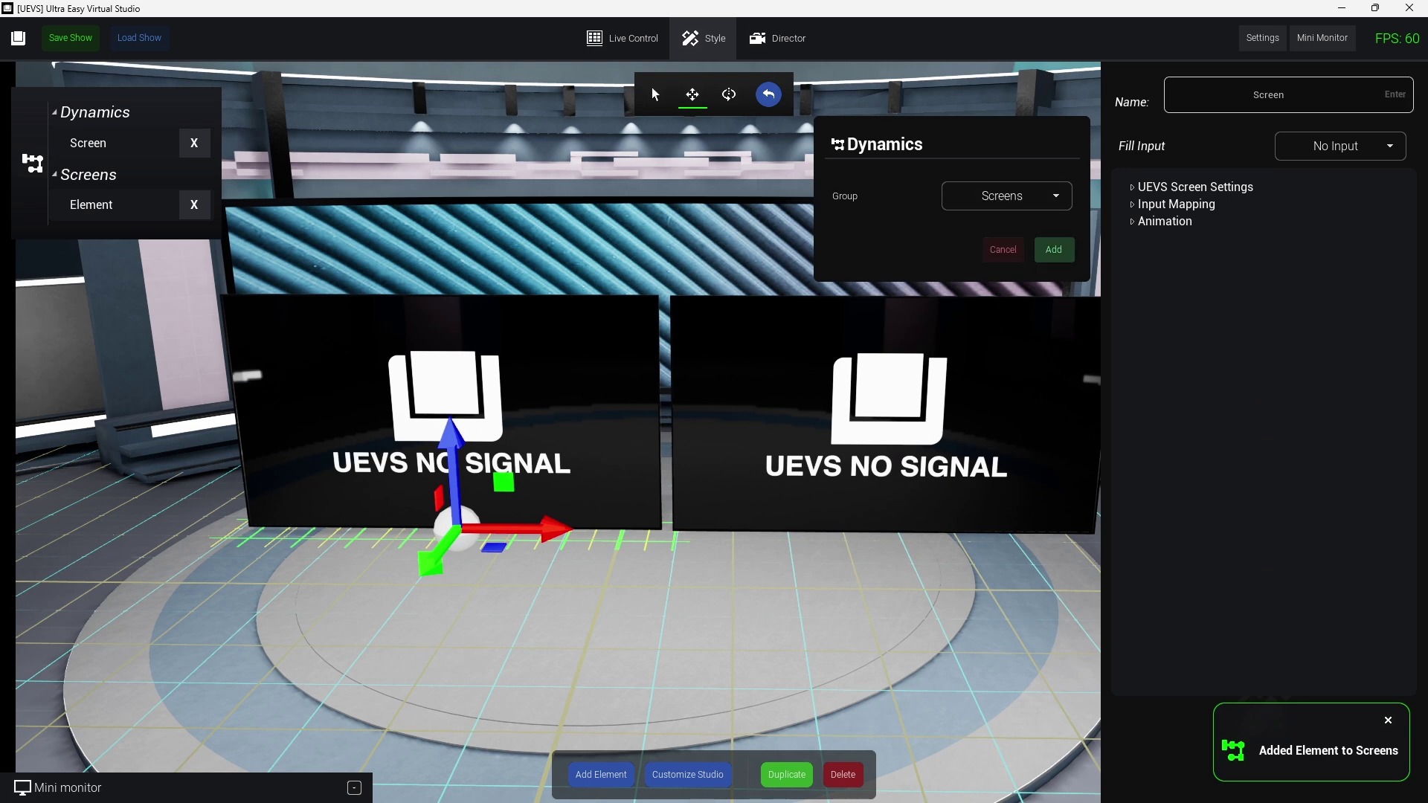
click(1053, 249)
In Live Control, take the Screens group out and operate the Screen dynamic to test the grouped animation
click(622, 38)
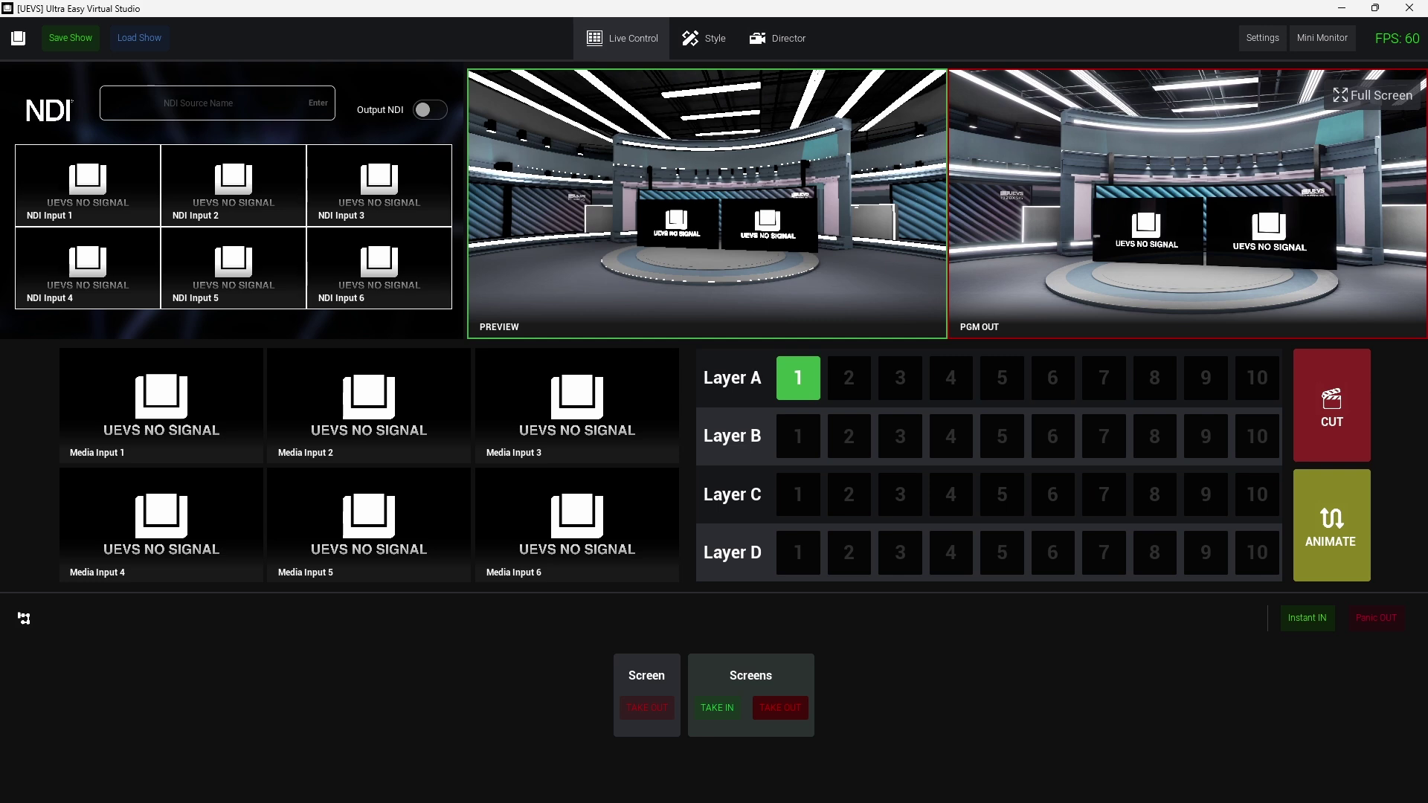
click(780, 708)
click(647, 707)
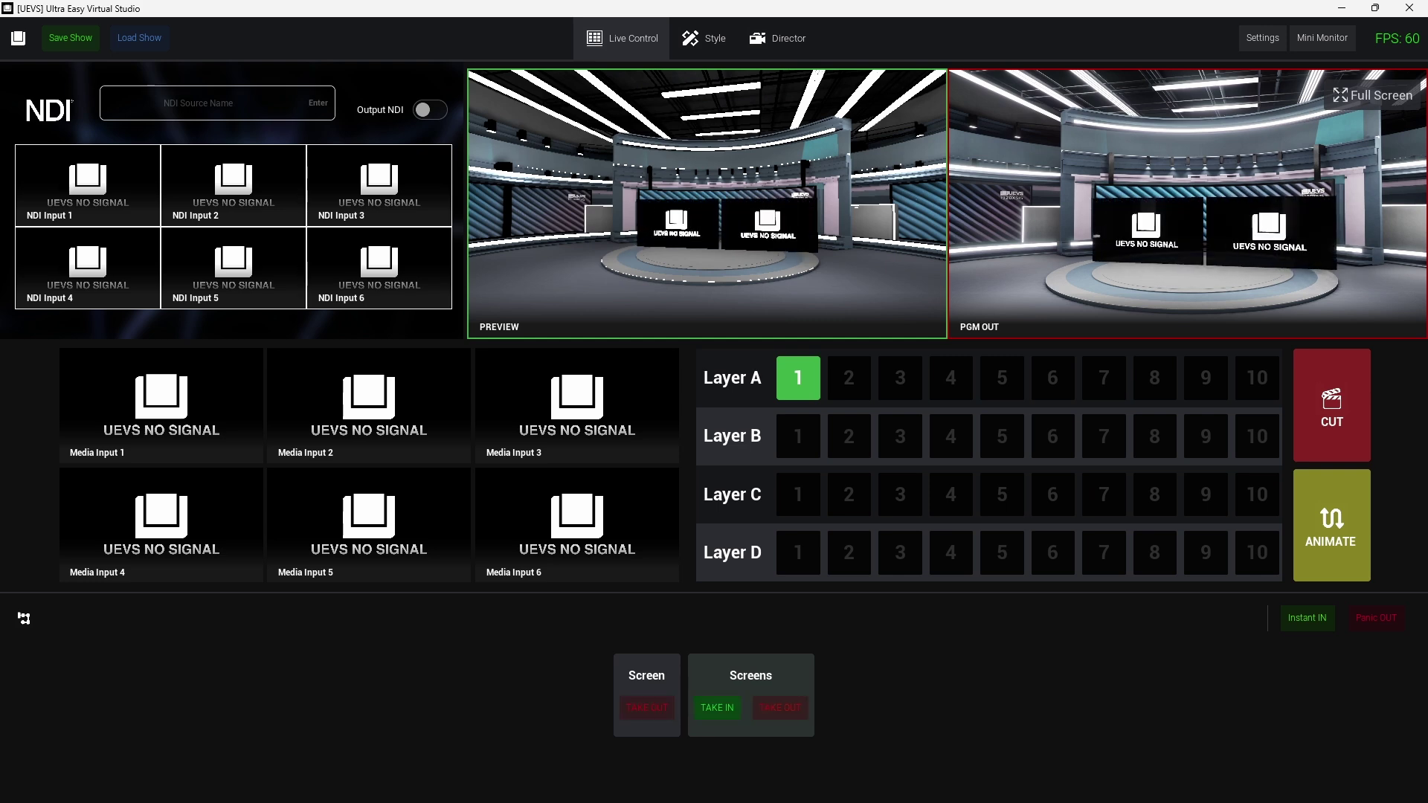
In Style, change the original Screen's scale animation pivot to Right
click(704, 39)
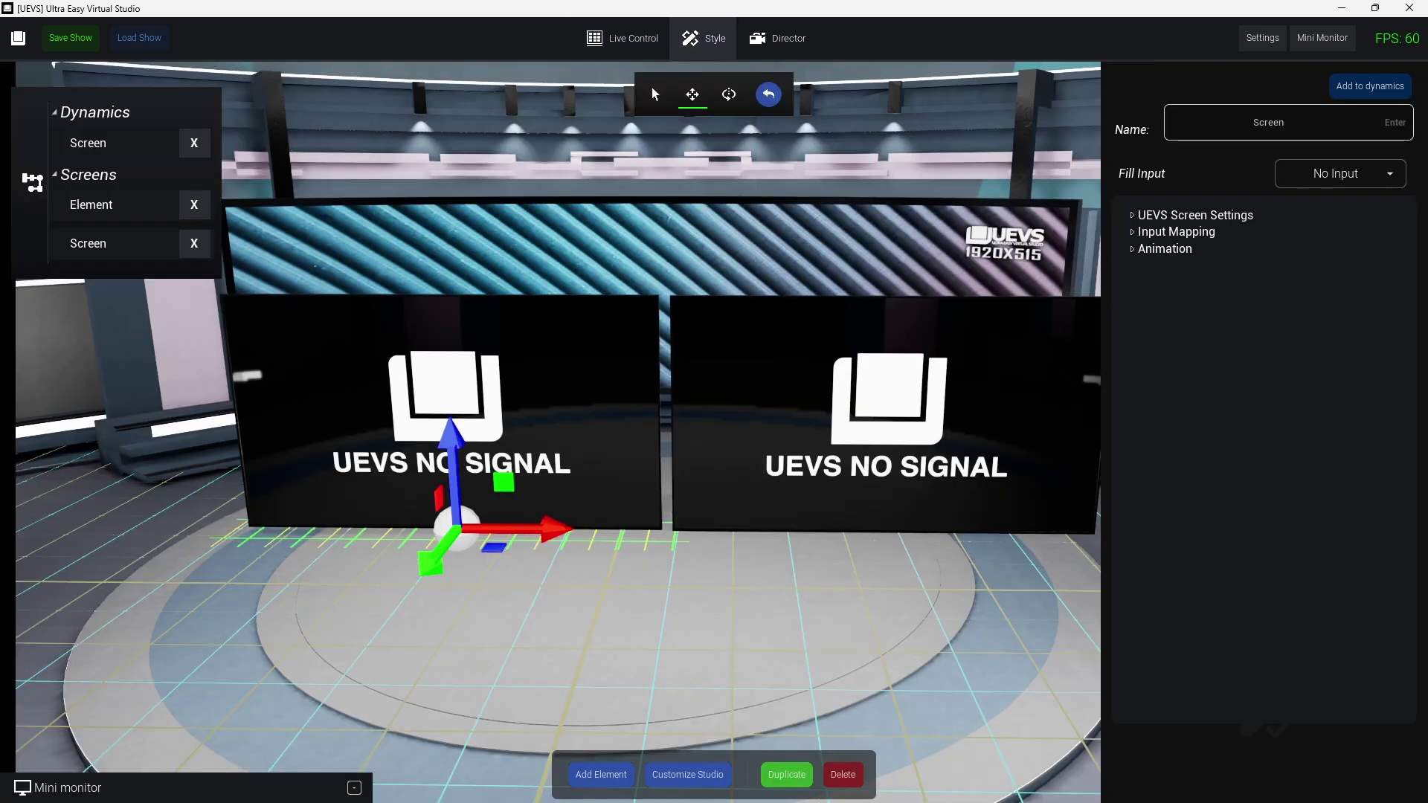
click(1165, 249)
click(1285, 618)
click(1284, 695)
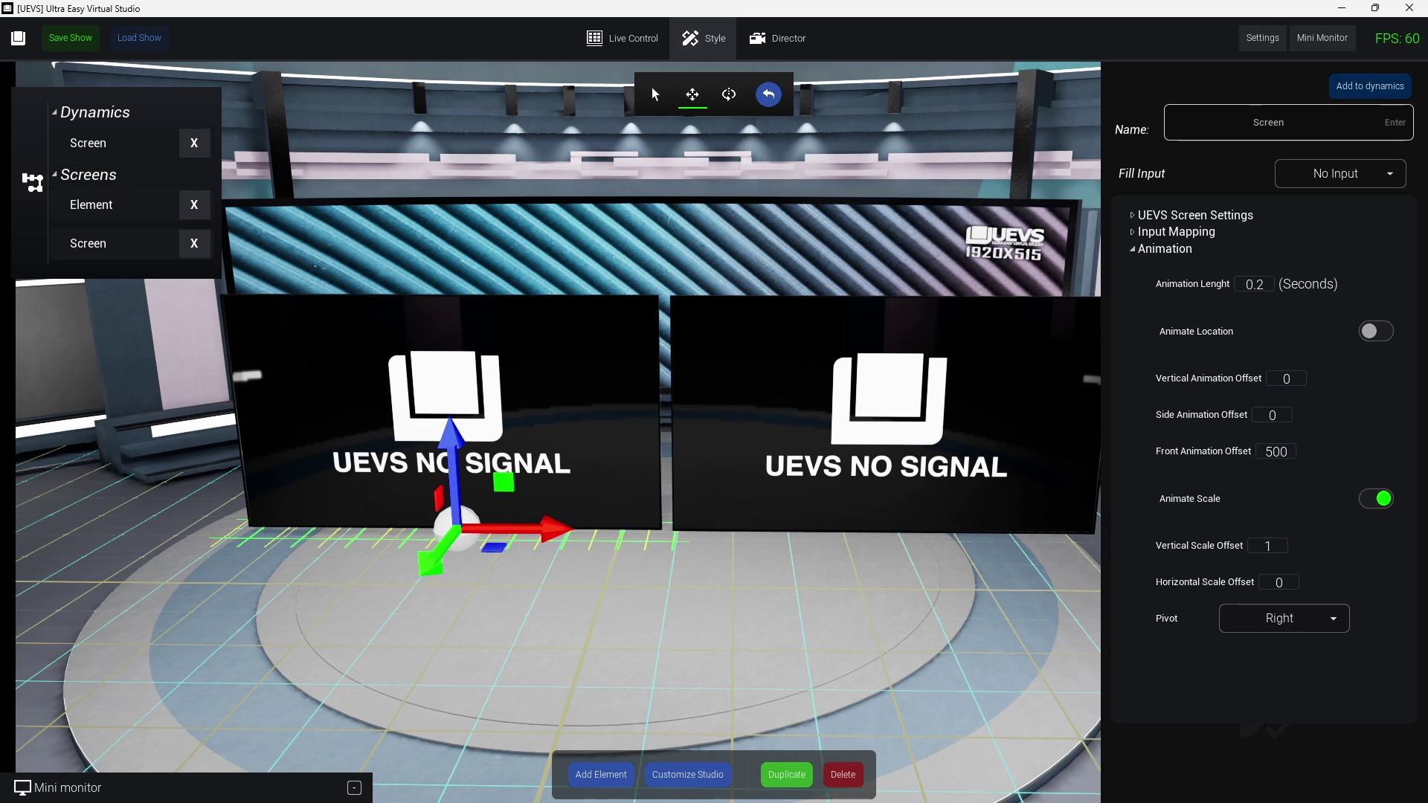
Set the duplicated Element screen's scale animation pivot to Left
click(915, 424)
click(1165, 248)
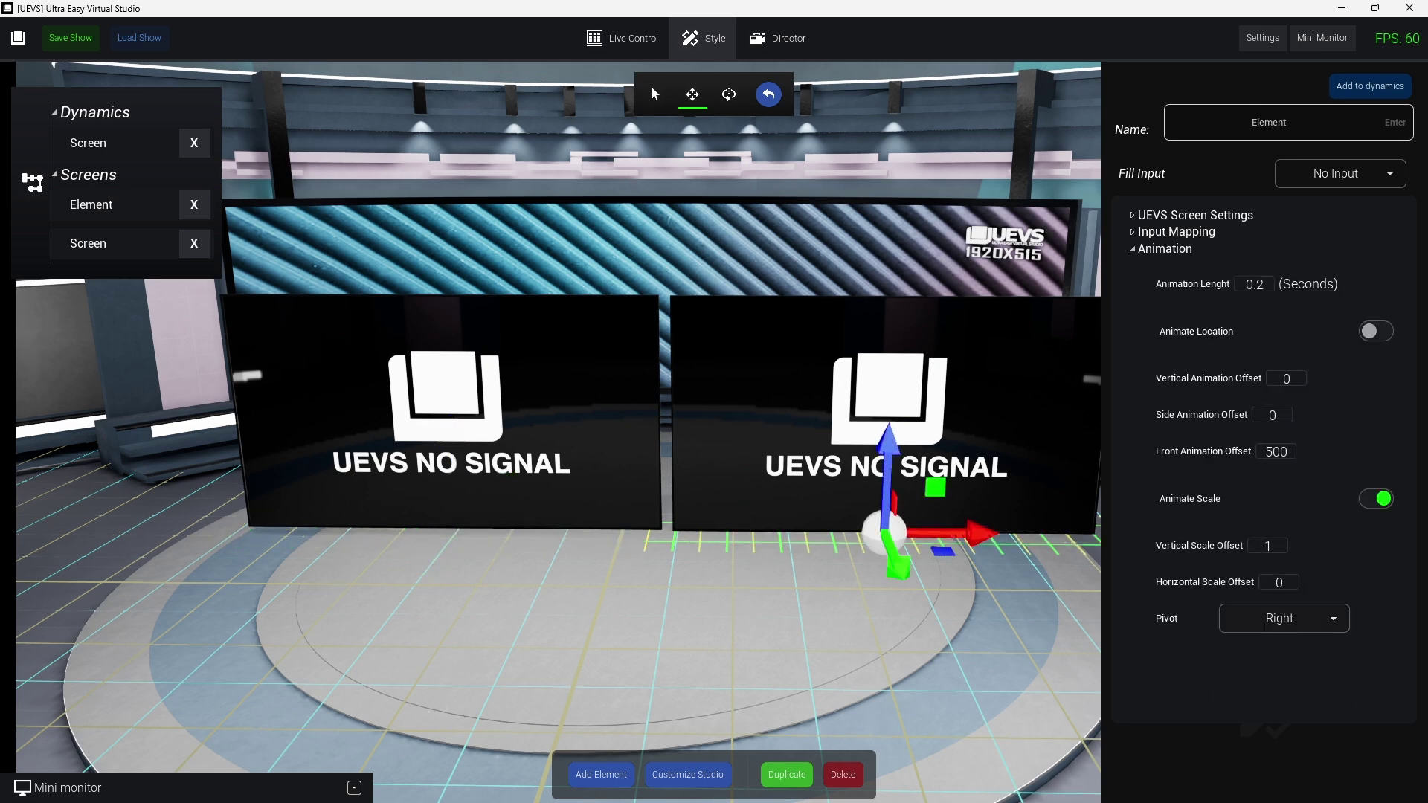
click(1285, 618)
click(1285, 683)
Play the Screens group animation from Live Control to test the new pivots
click(623, 38)
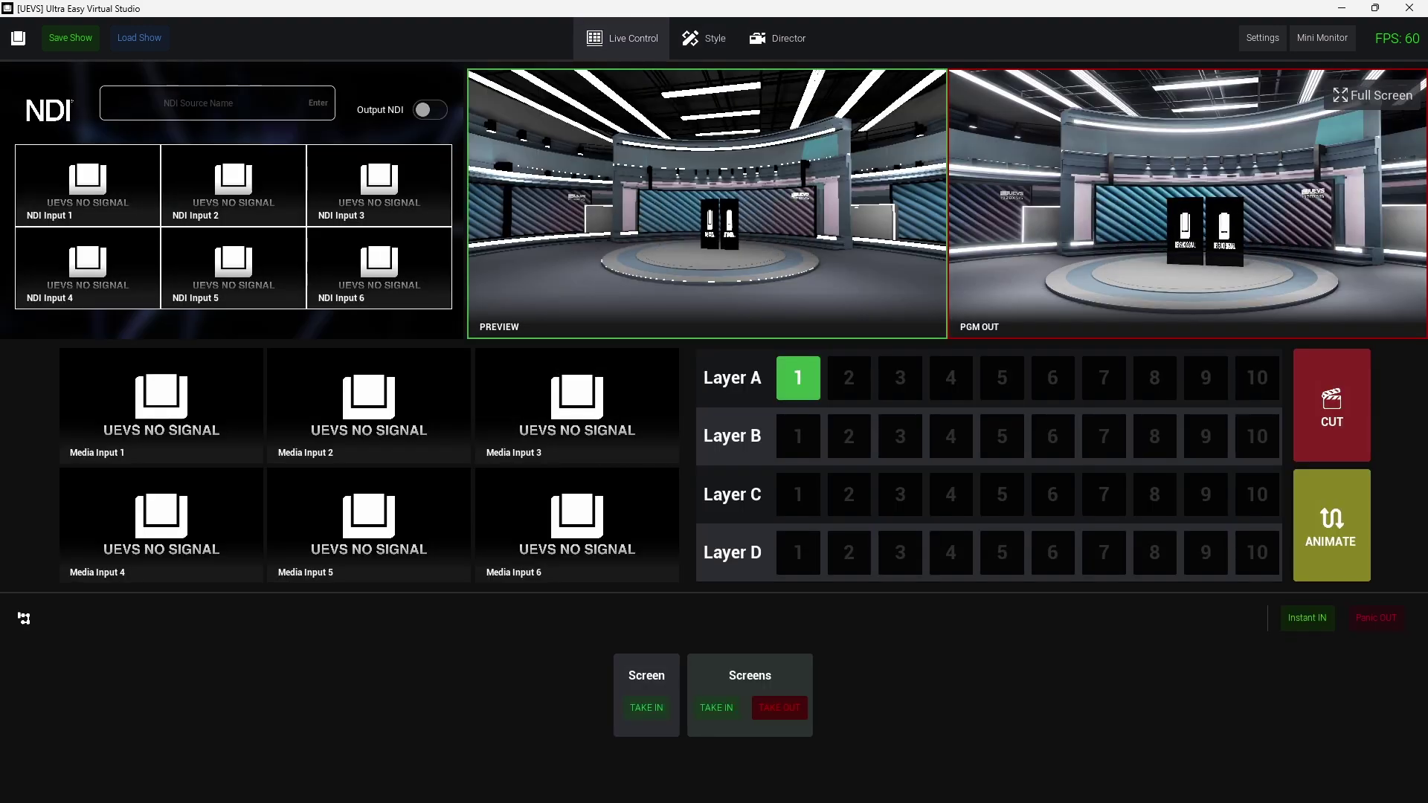
click(717, 708)
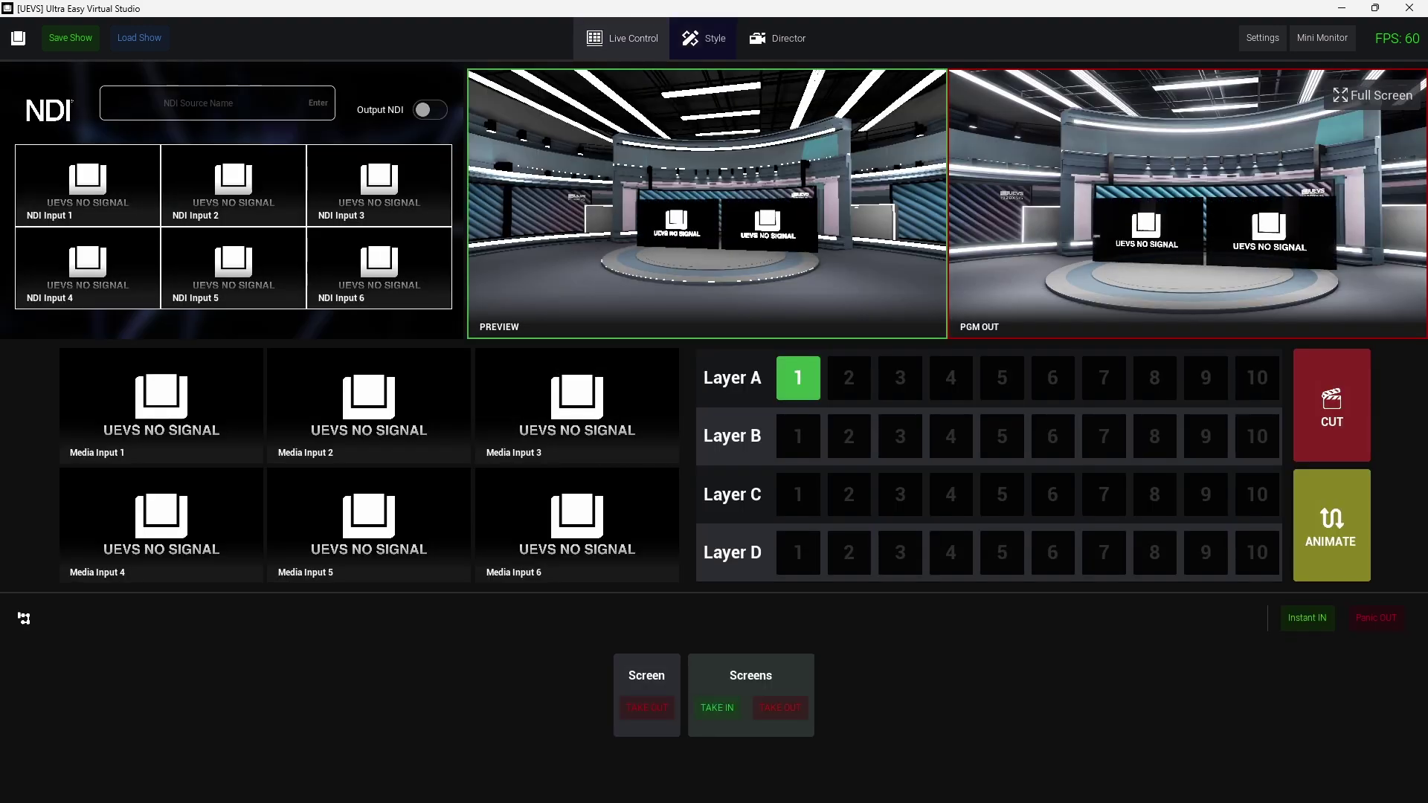
In Director, capture three different framings as points A, B and C of Layer A camera 1, giving point B a 10-second transition
click(703, 39)
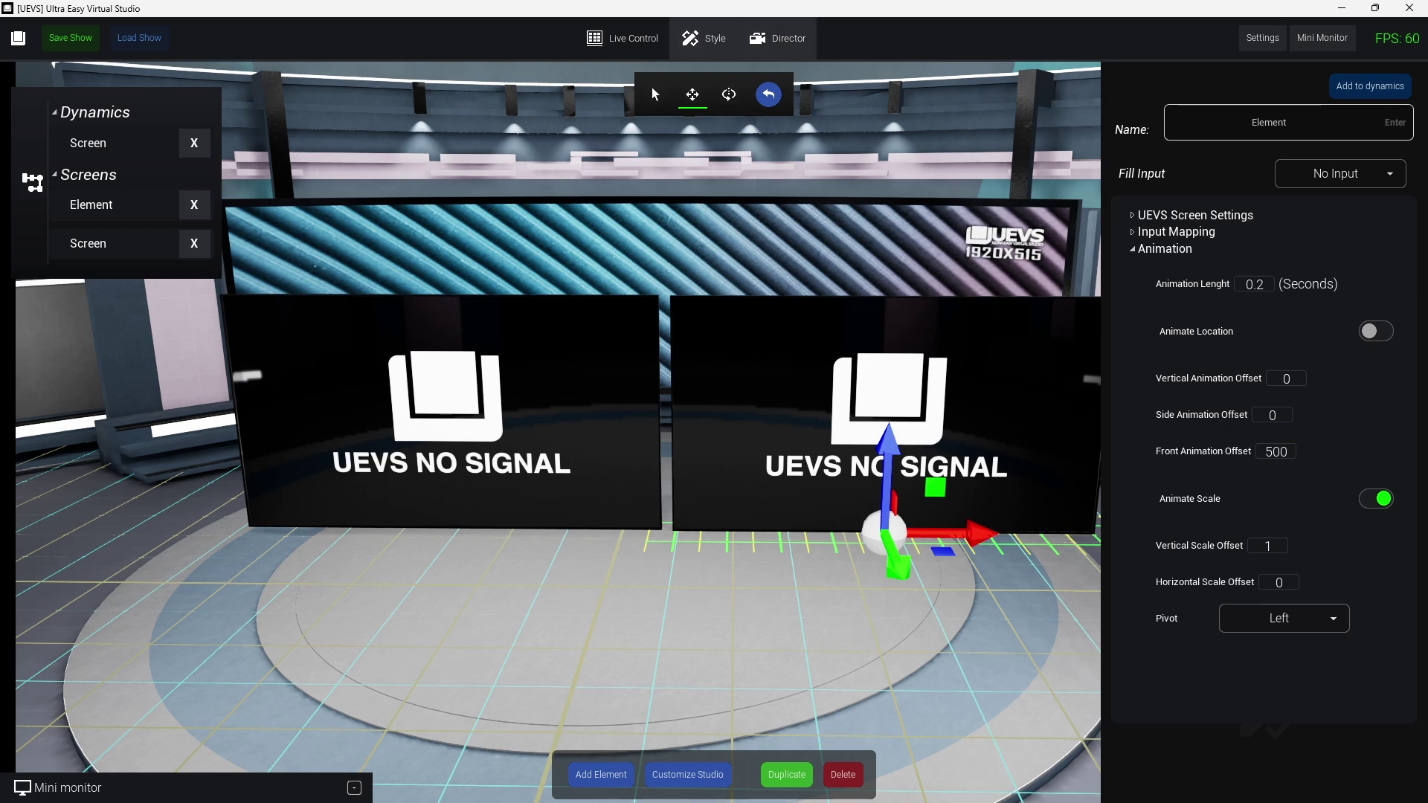
click(777, 38)
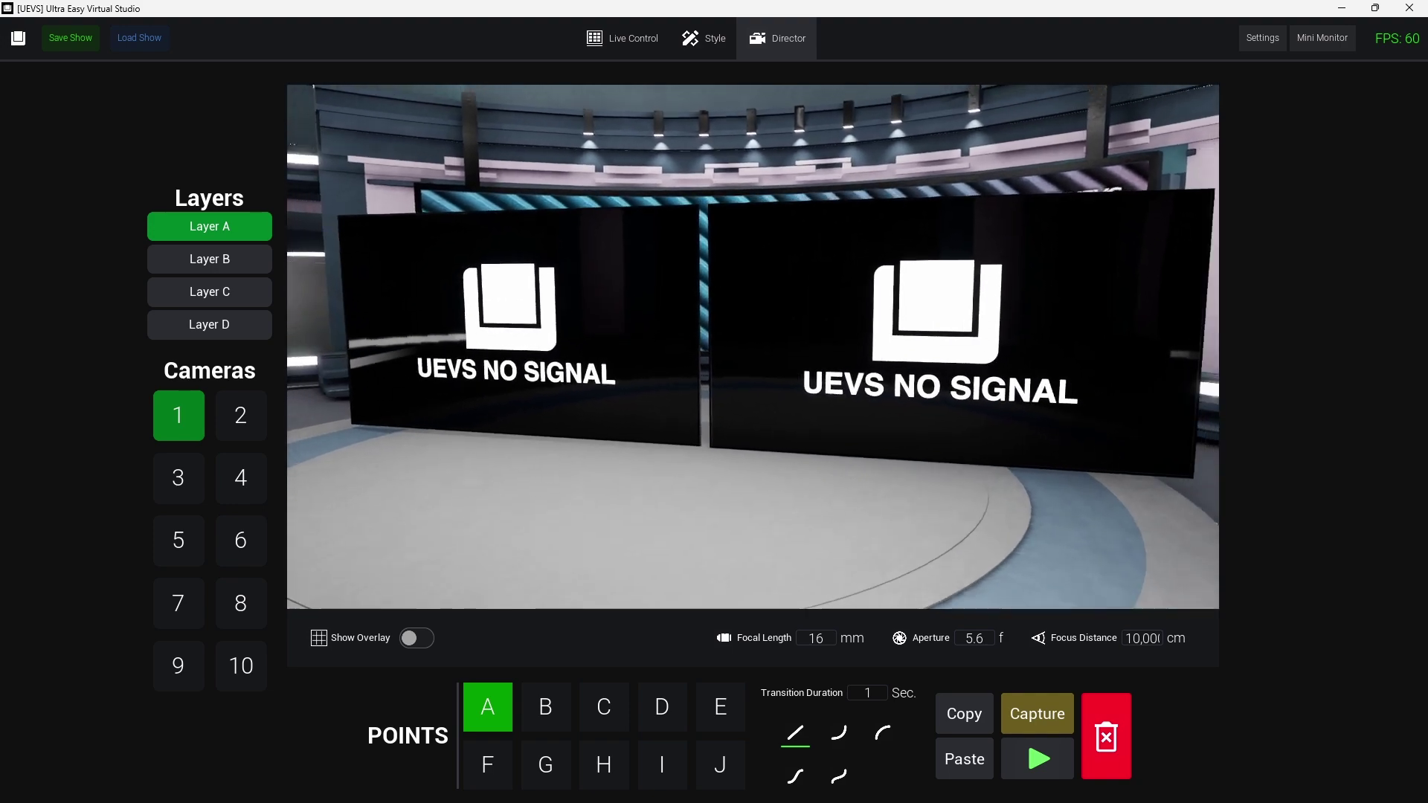
click(1038, 714)
click(546, 708)
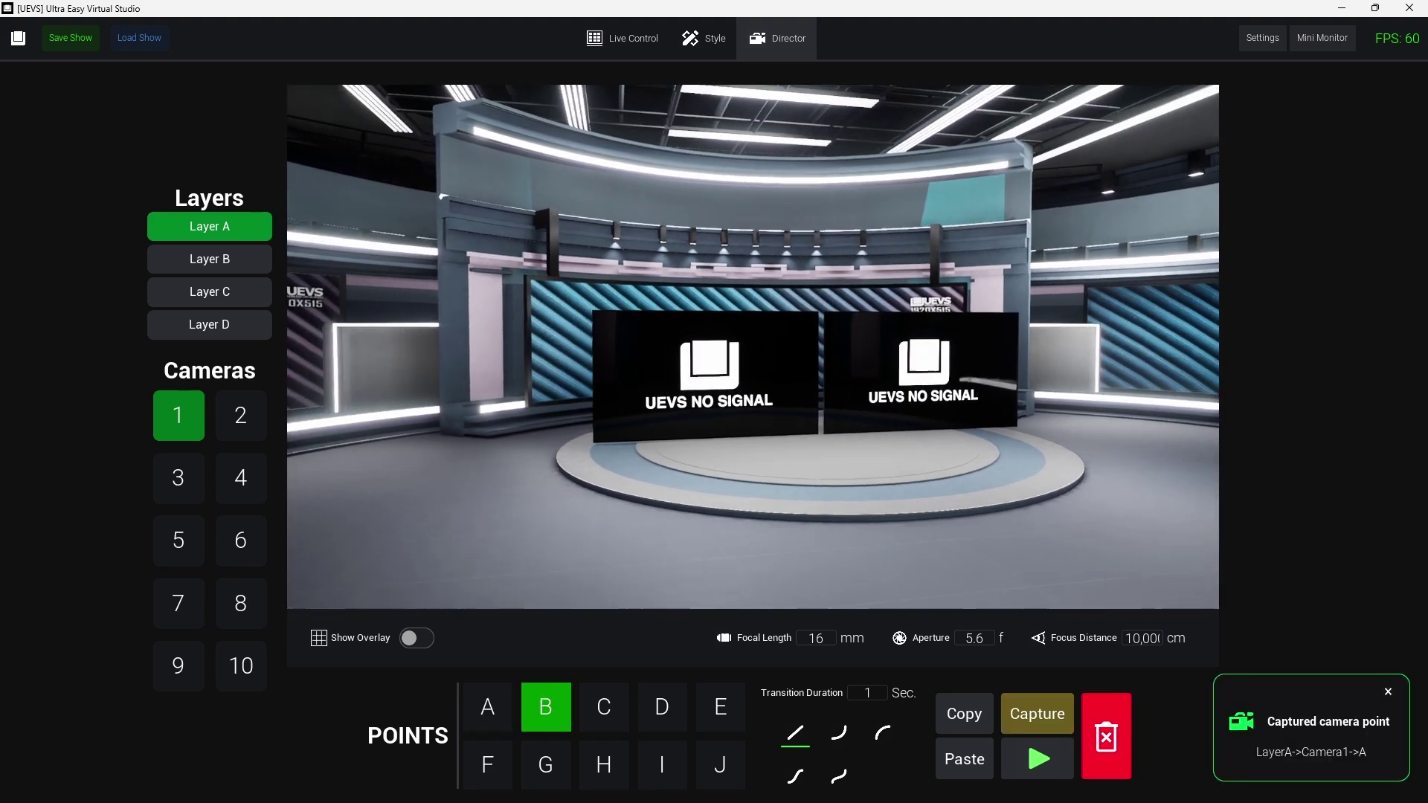
click(1038, 714)
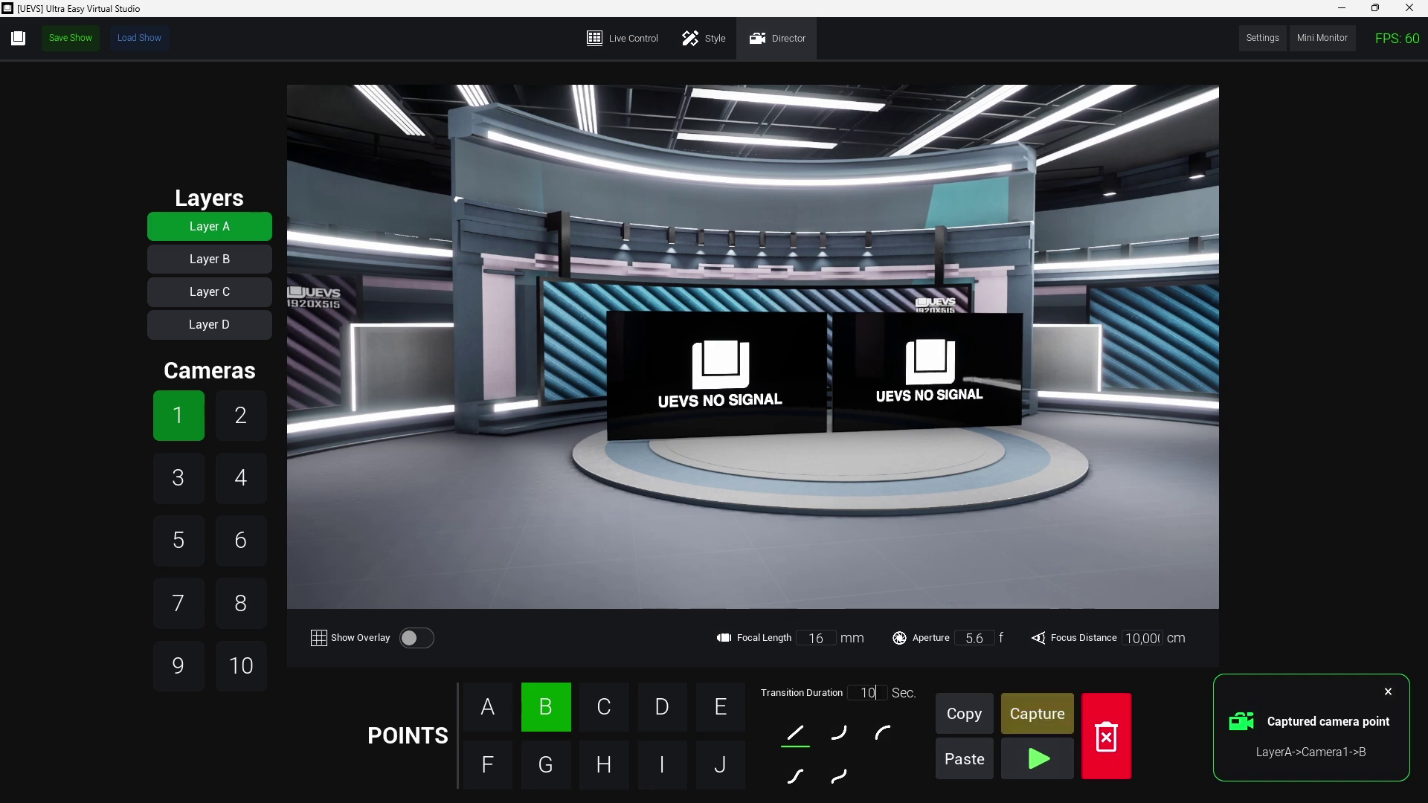
click(604, 707)
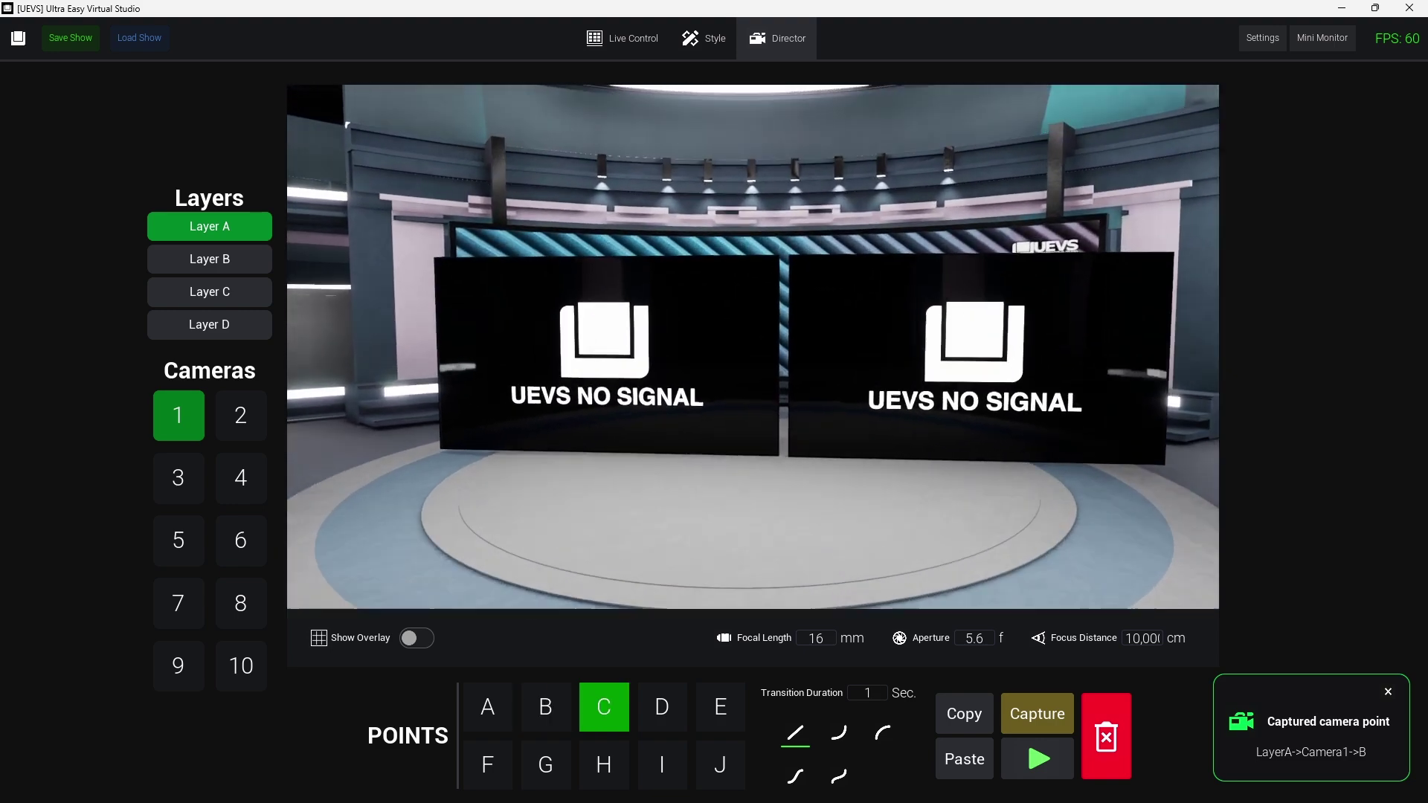
click(1038, 714)
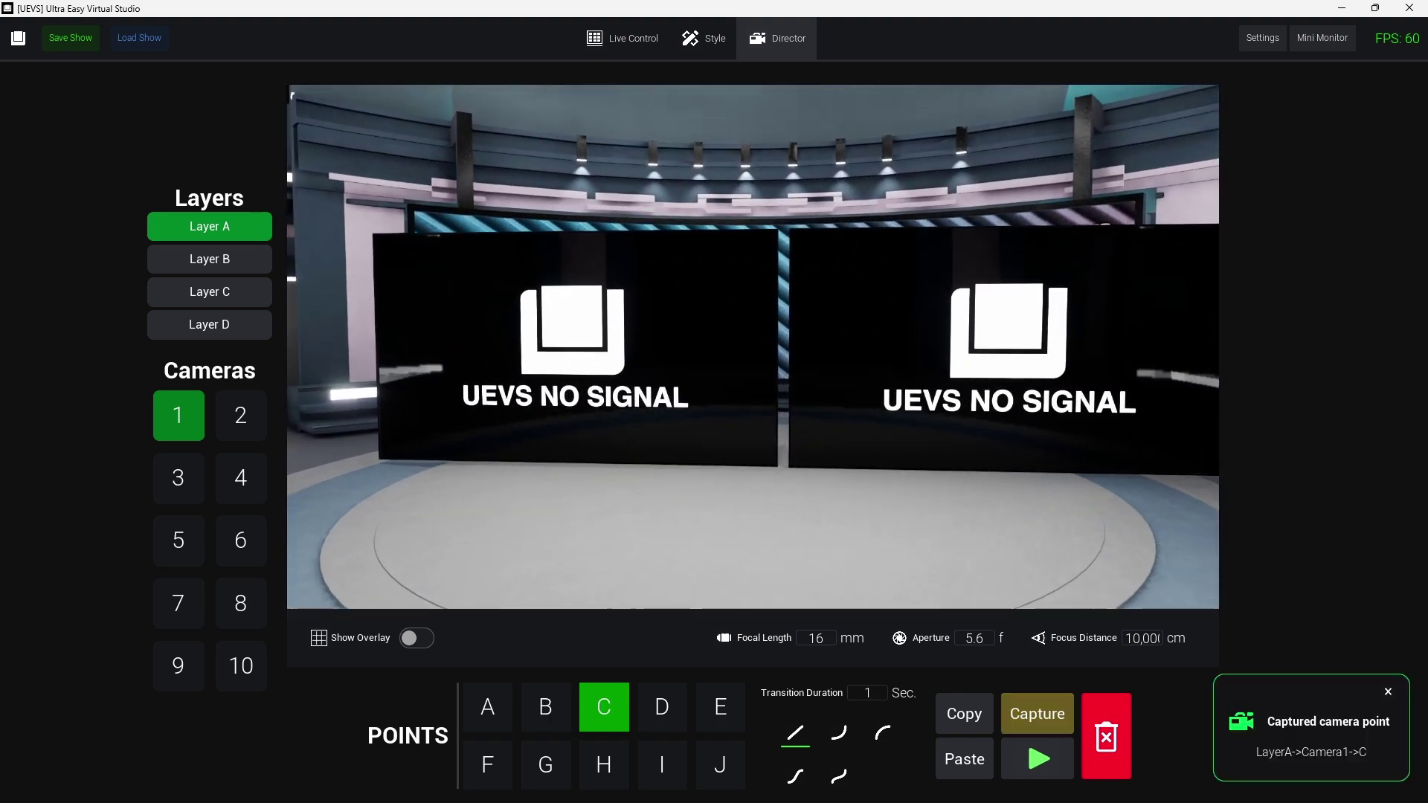
Copy camera point B and paste it into point D
click(662, 707)
click(545, 707)
click(964, 713)
click(662, 708)
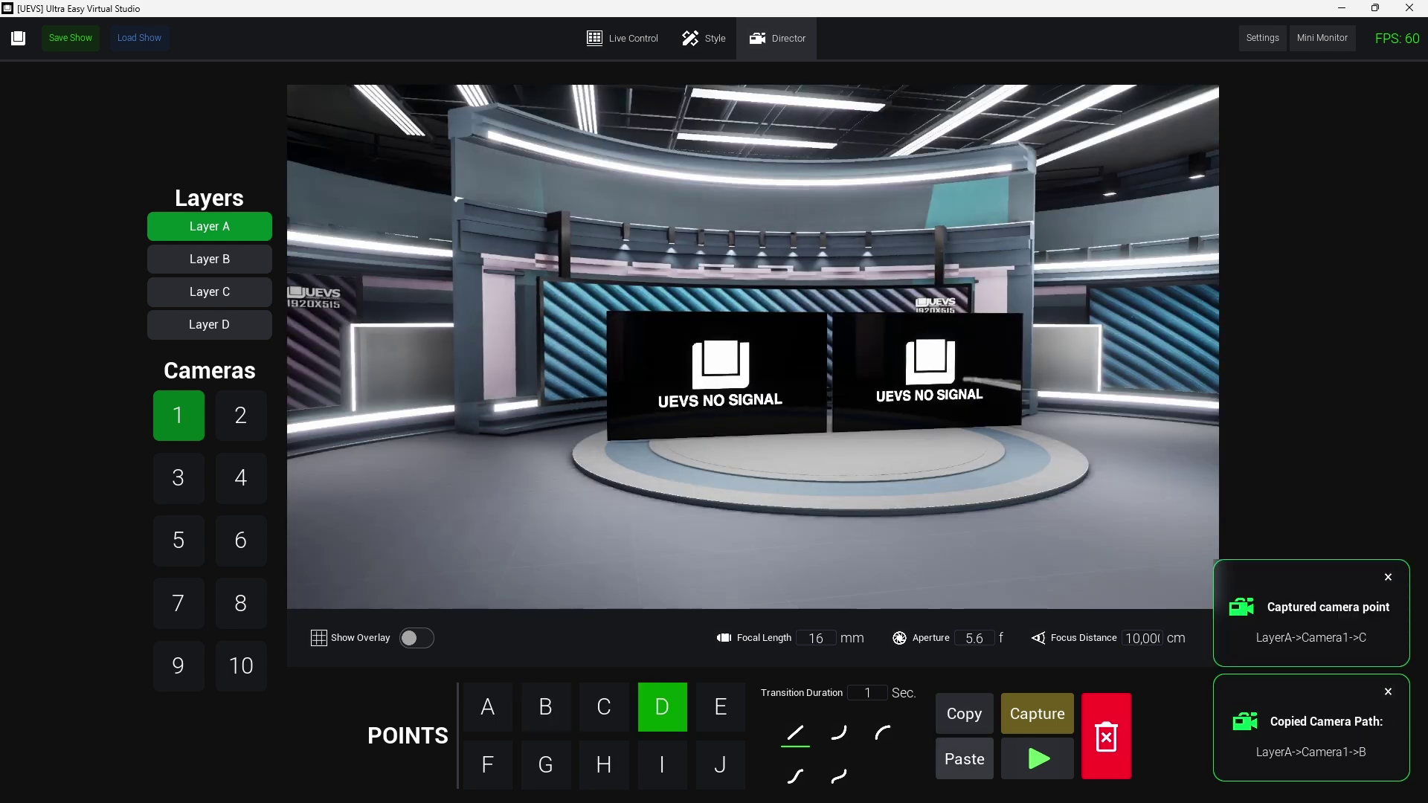
click(965, 760)
Step through camera points A to E to compare their framings and transition durations
click(604, 708)
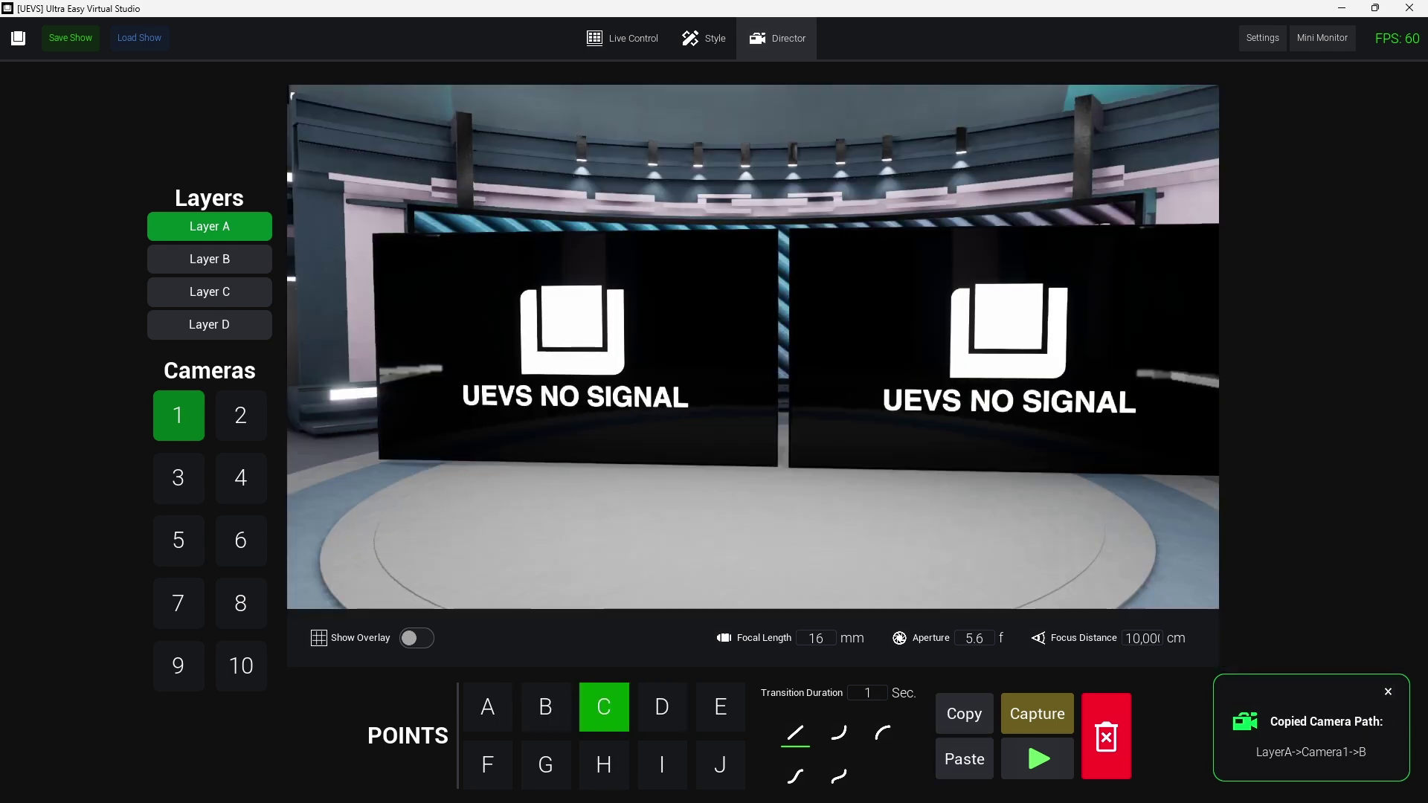
click(545, 707)
click(662, 708)
click(546, 707)
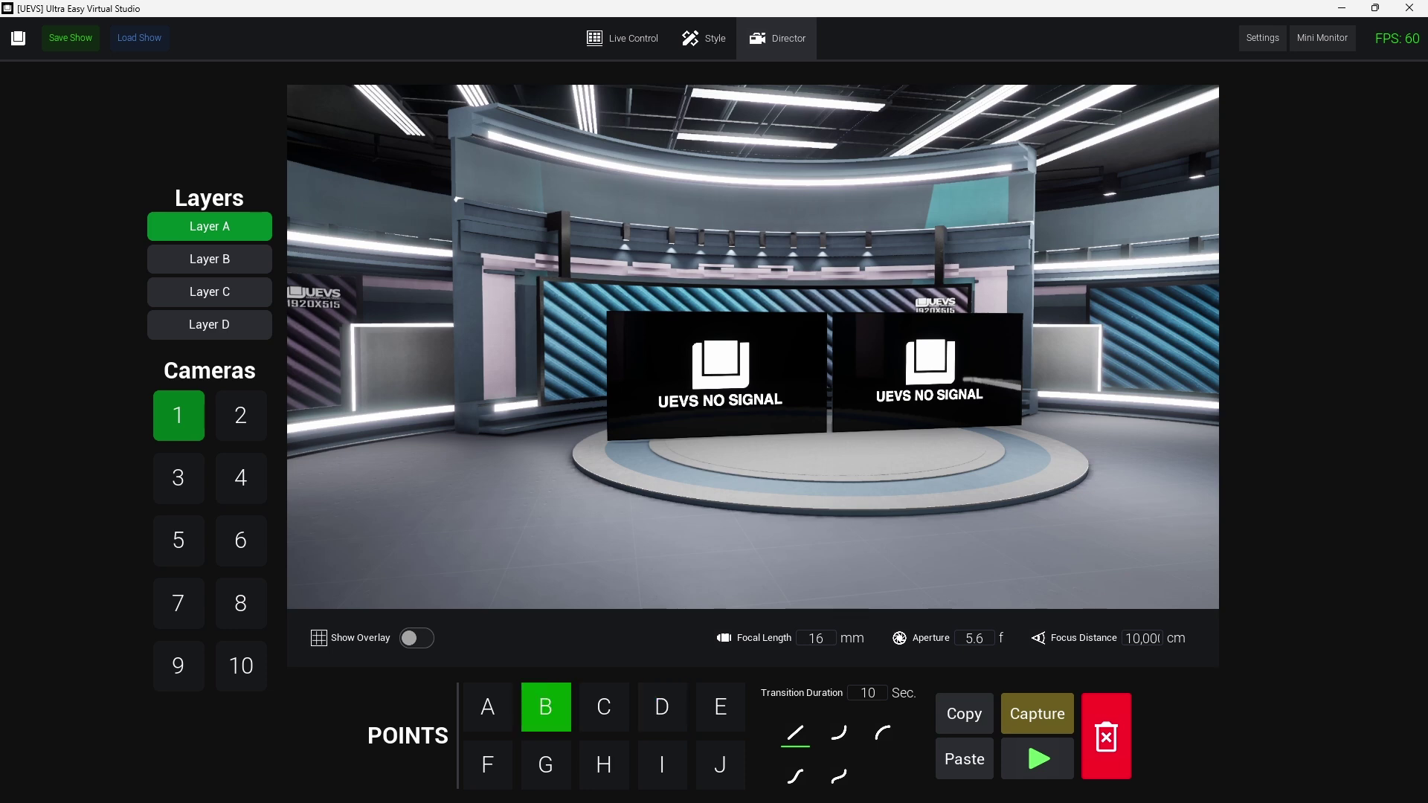
click(488, 707)
click(662, 707)
click(720, 707)
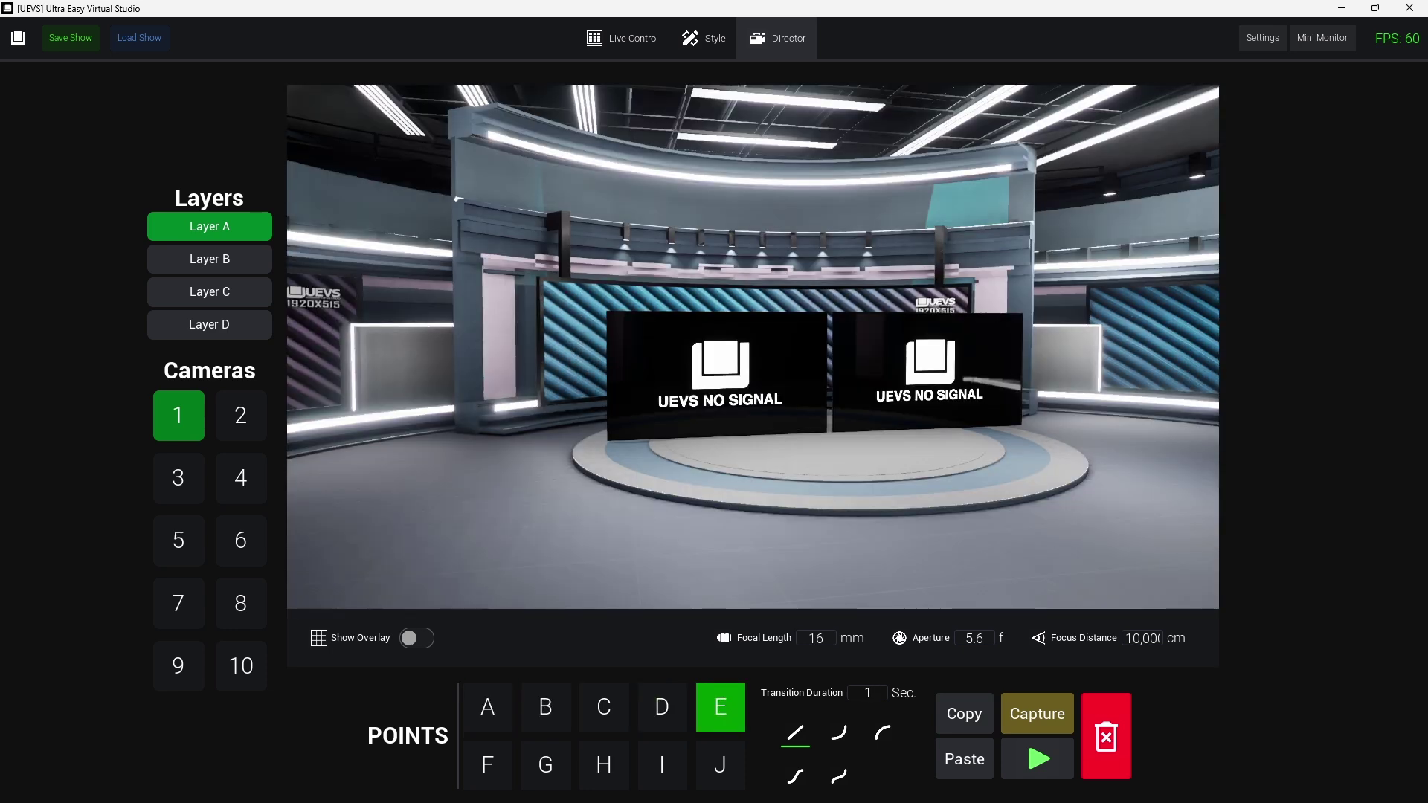
click(545, 707)
Copy camera point A and go to point E
click(487, 707)
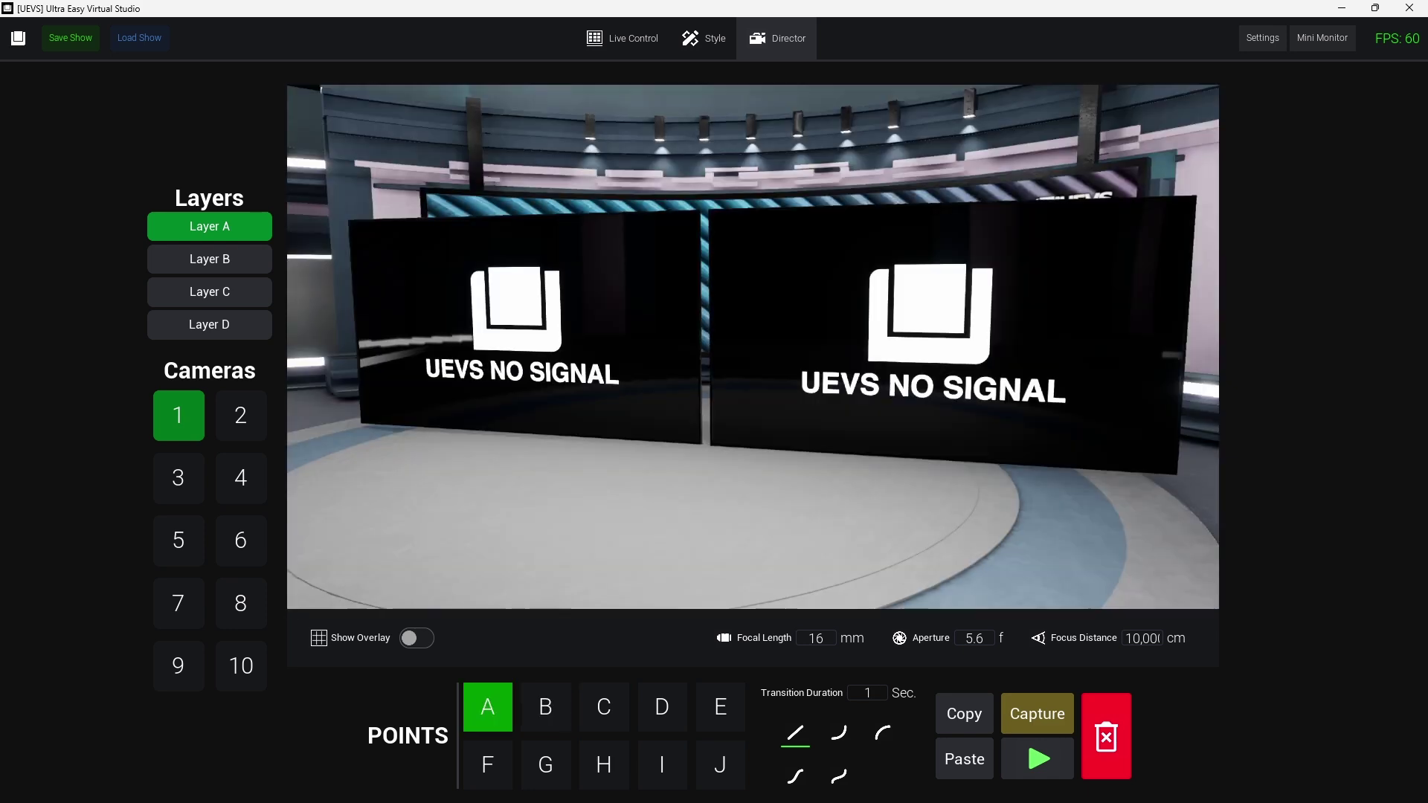
click(964, 713)
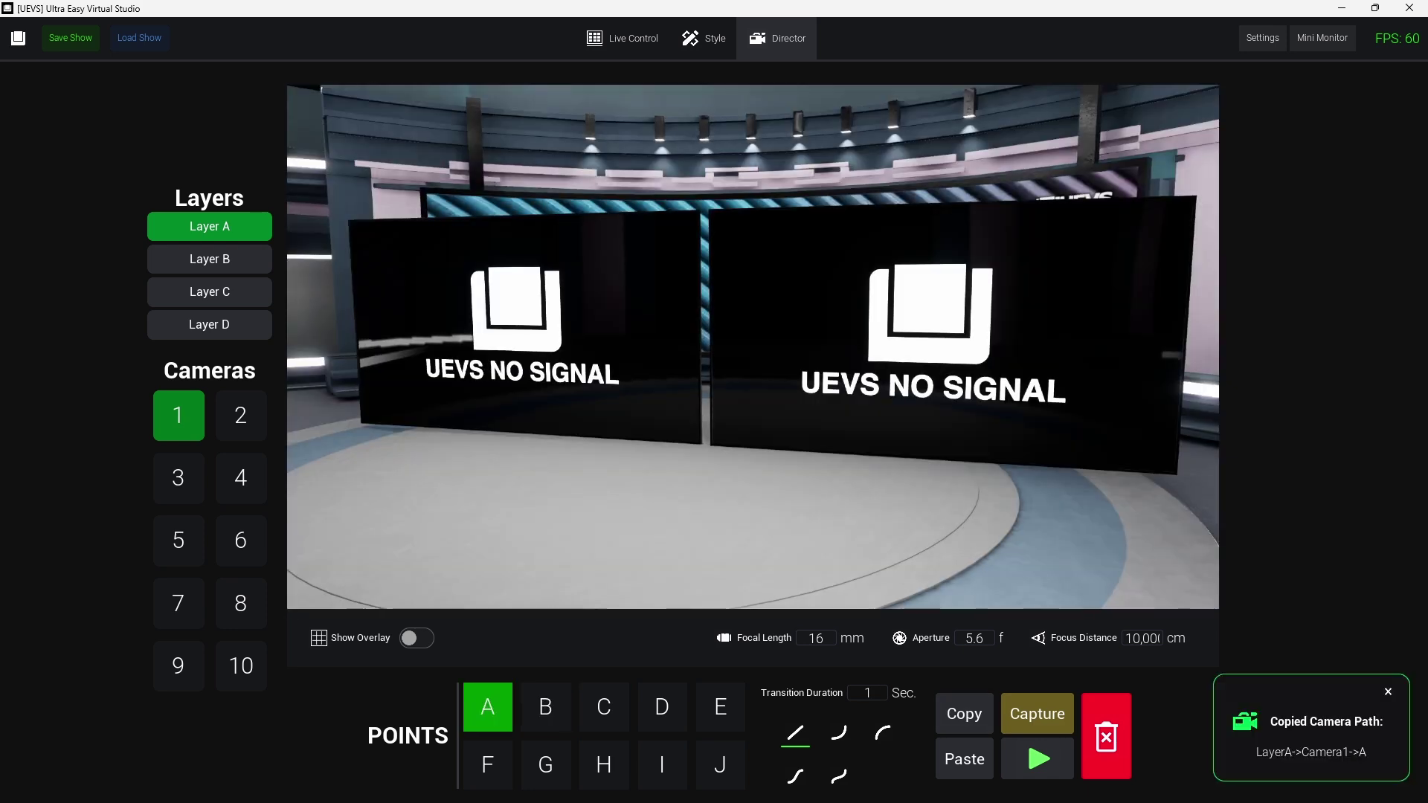
click(720, 708)
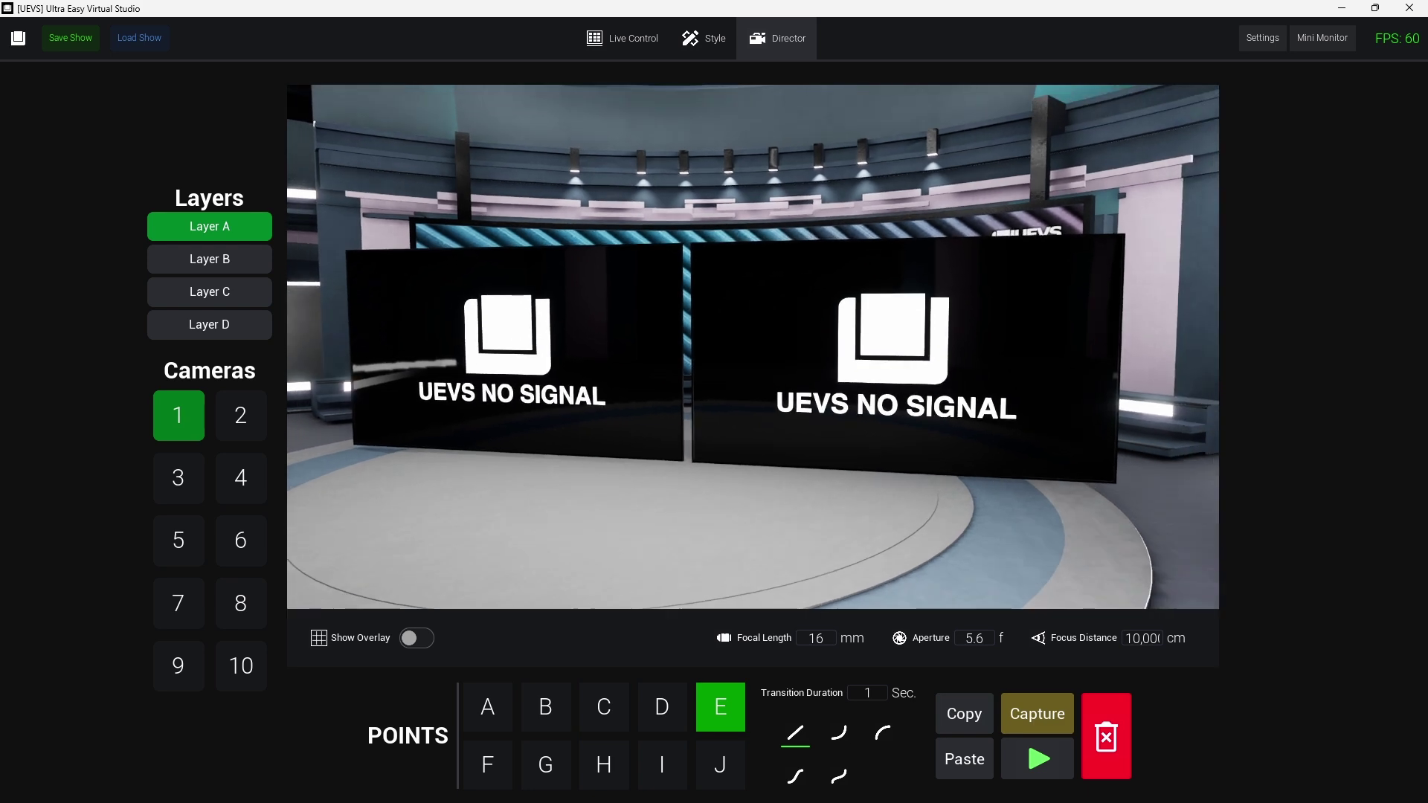
Play the camera 1 path to preview its transitions and go to point B
click(1038, 759)
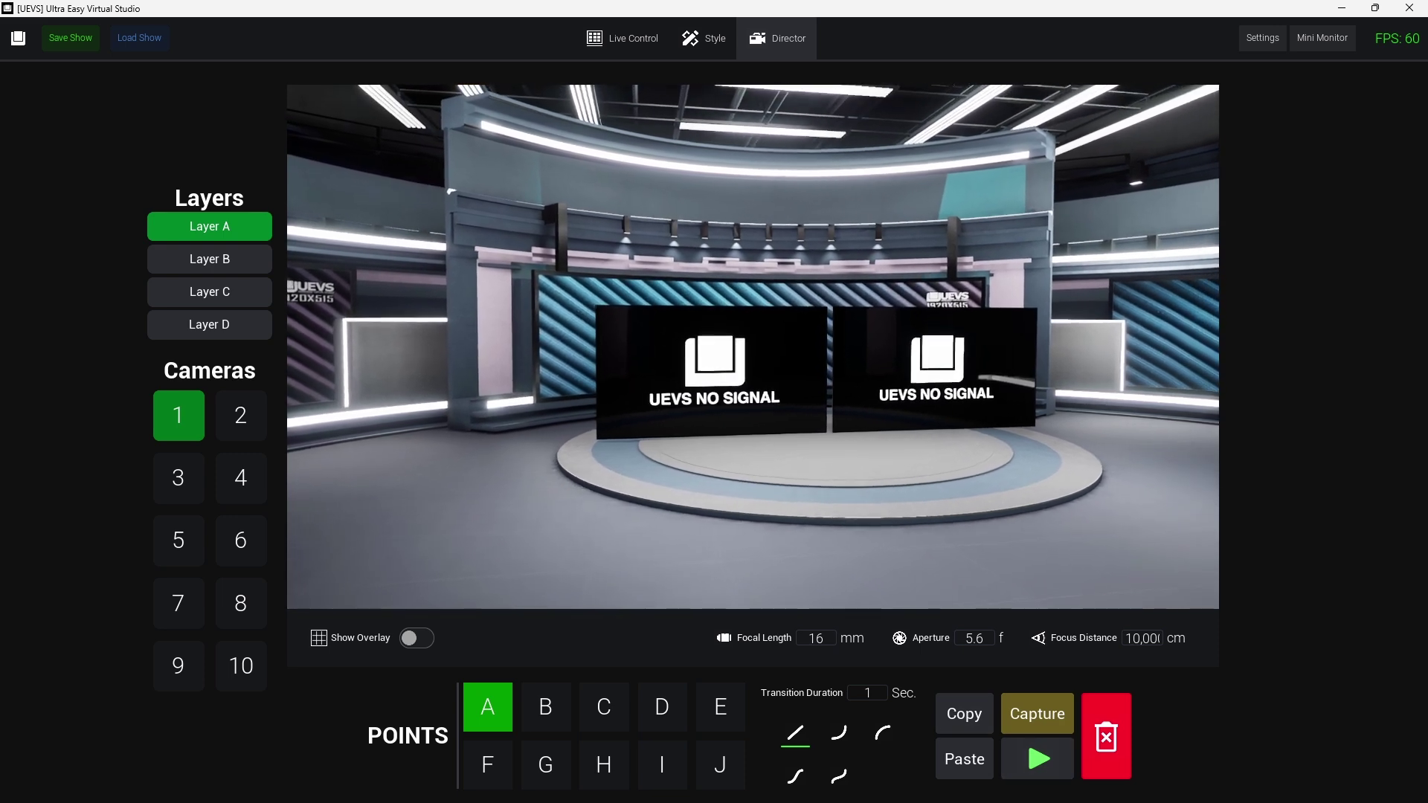
click(545, 707)
Delete camera point C and check points B and A
click(604, 706)
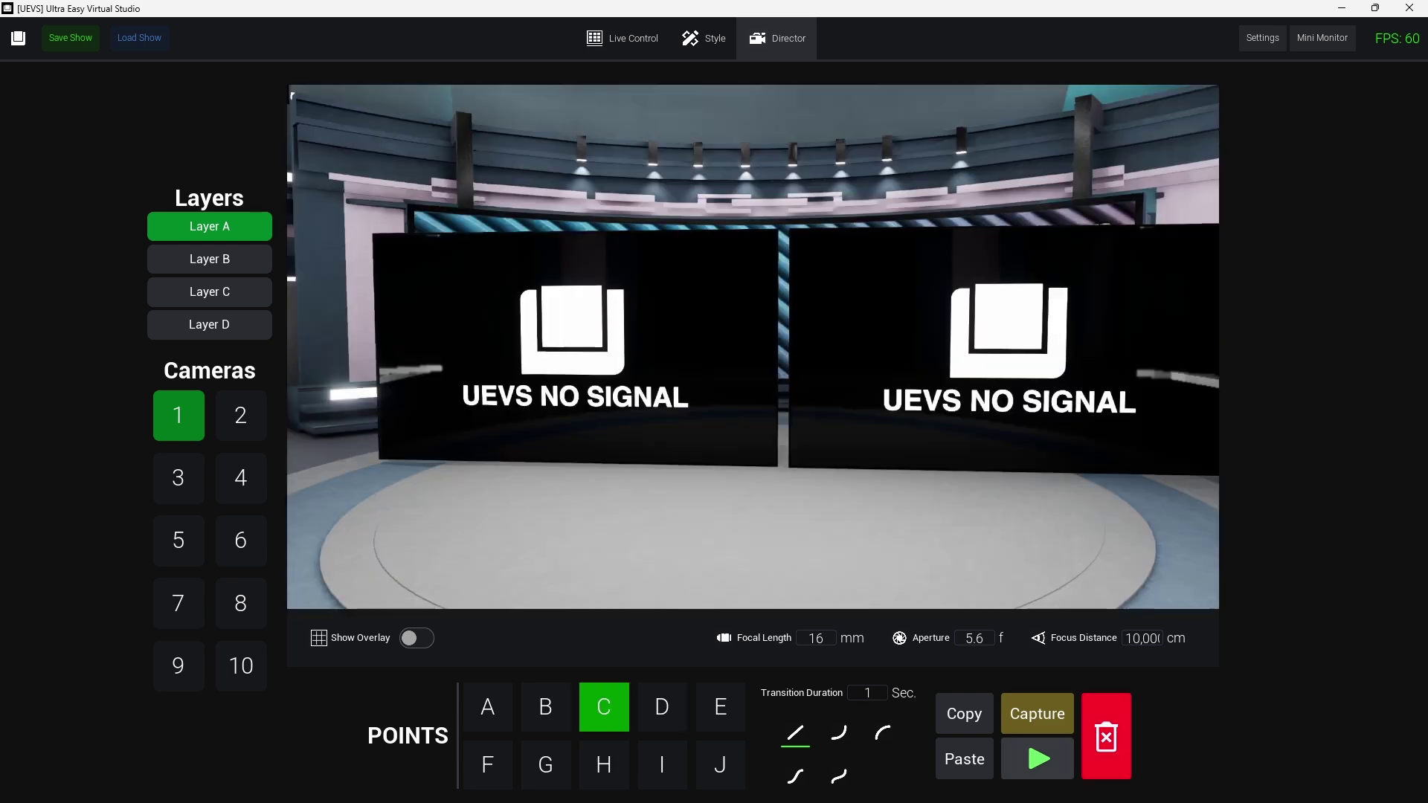
click(1106, 737)
click(546, 707)
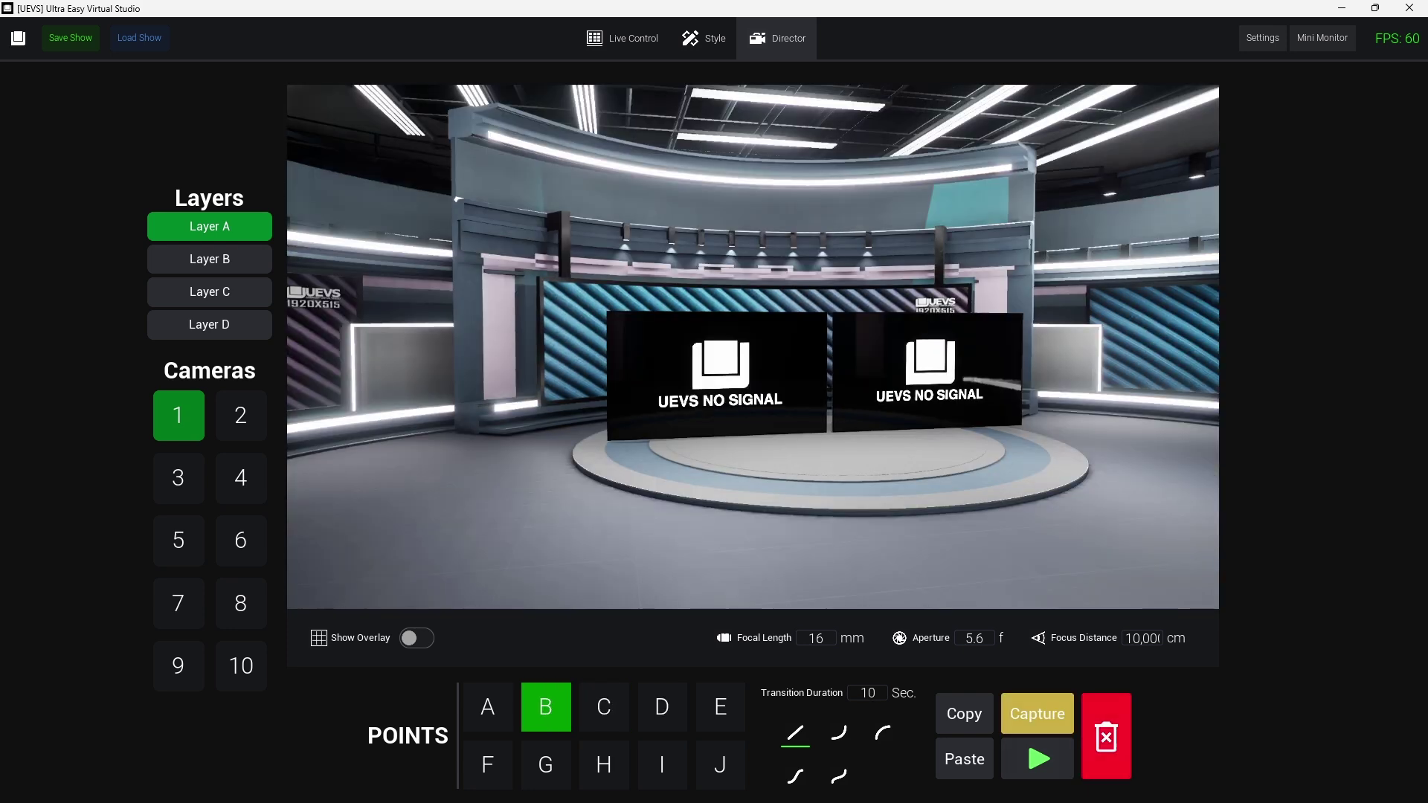
click(488, 707)
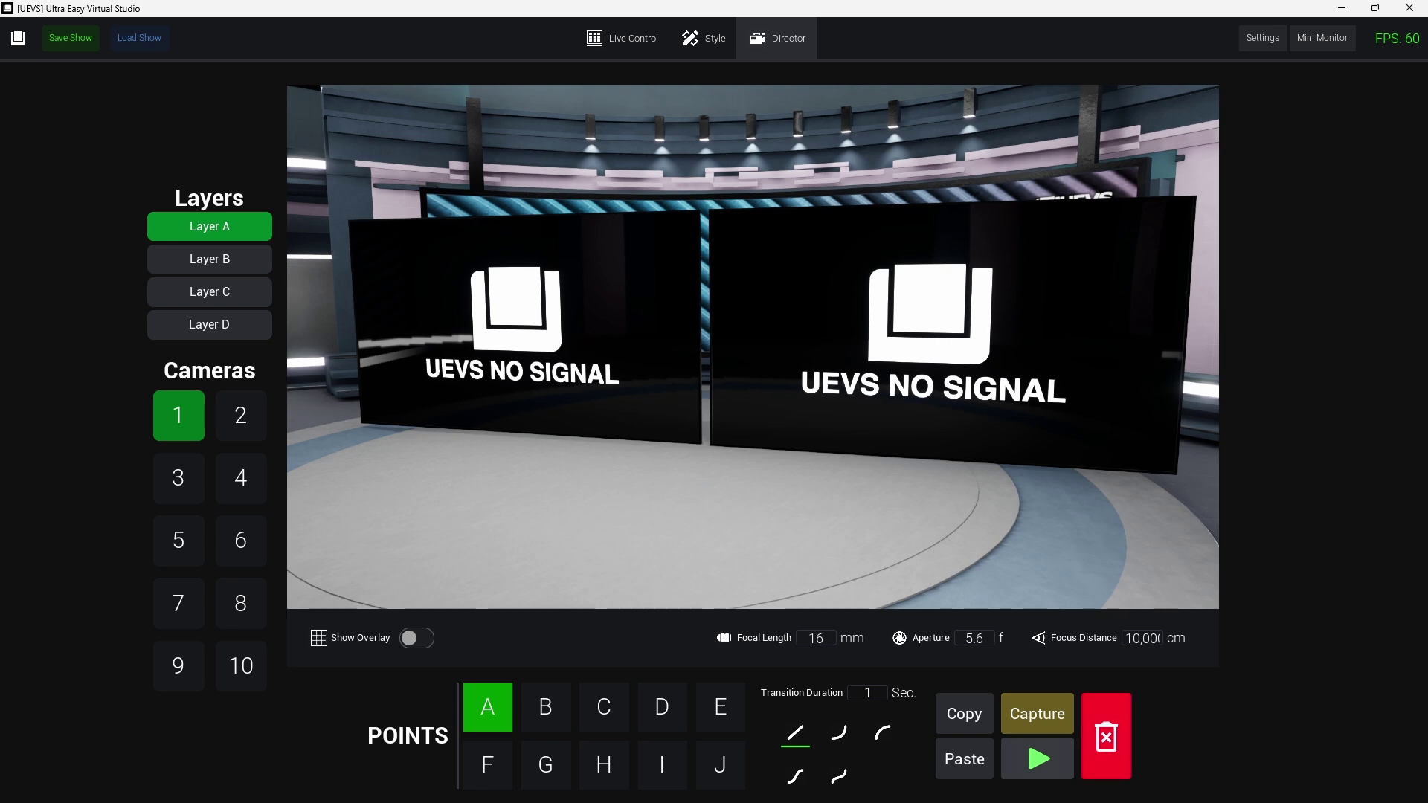
Switch through cameras 2, 3 and 4 of Layer A, and return to the Style workspace
click(241, 416)
click(178, 478)
click(241, 478)
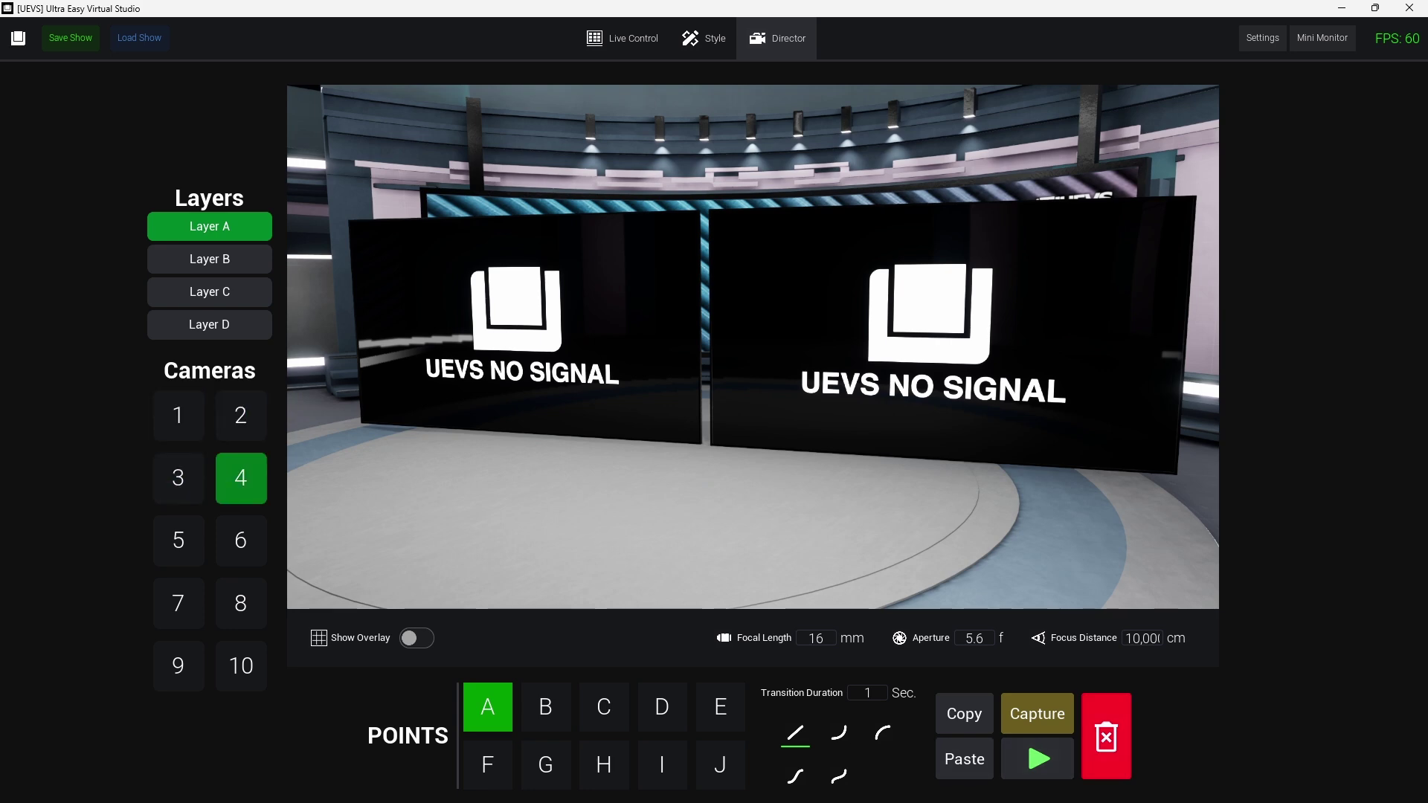
click(622, 39)
click(703, 38)
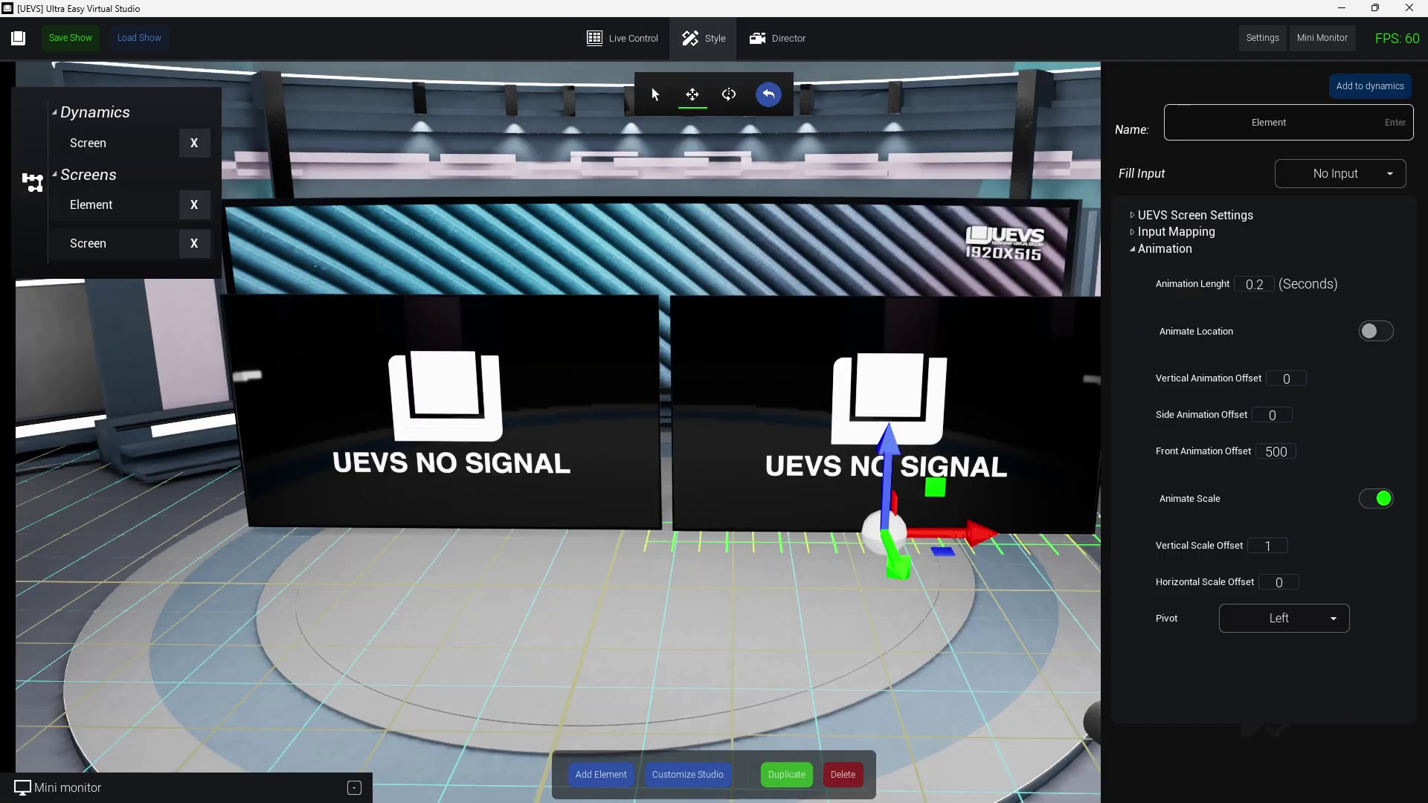